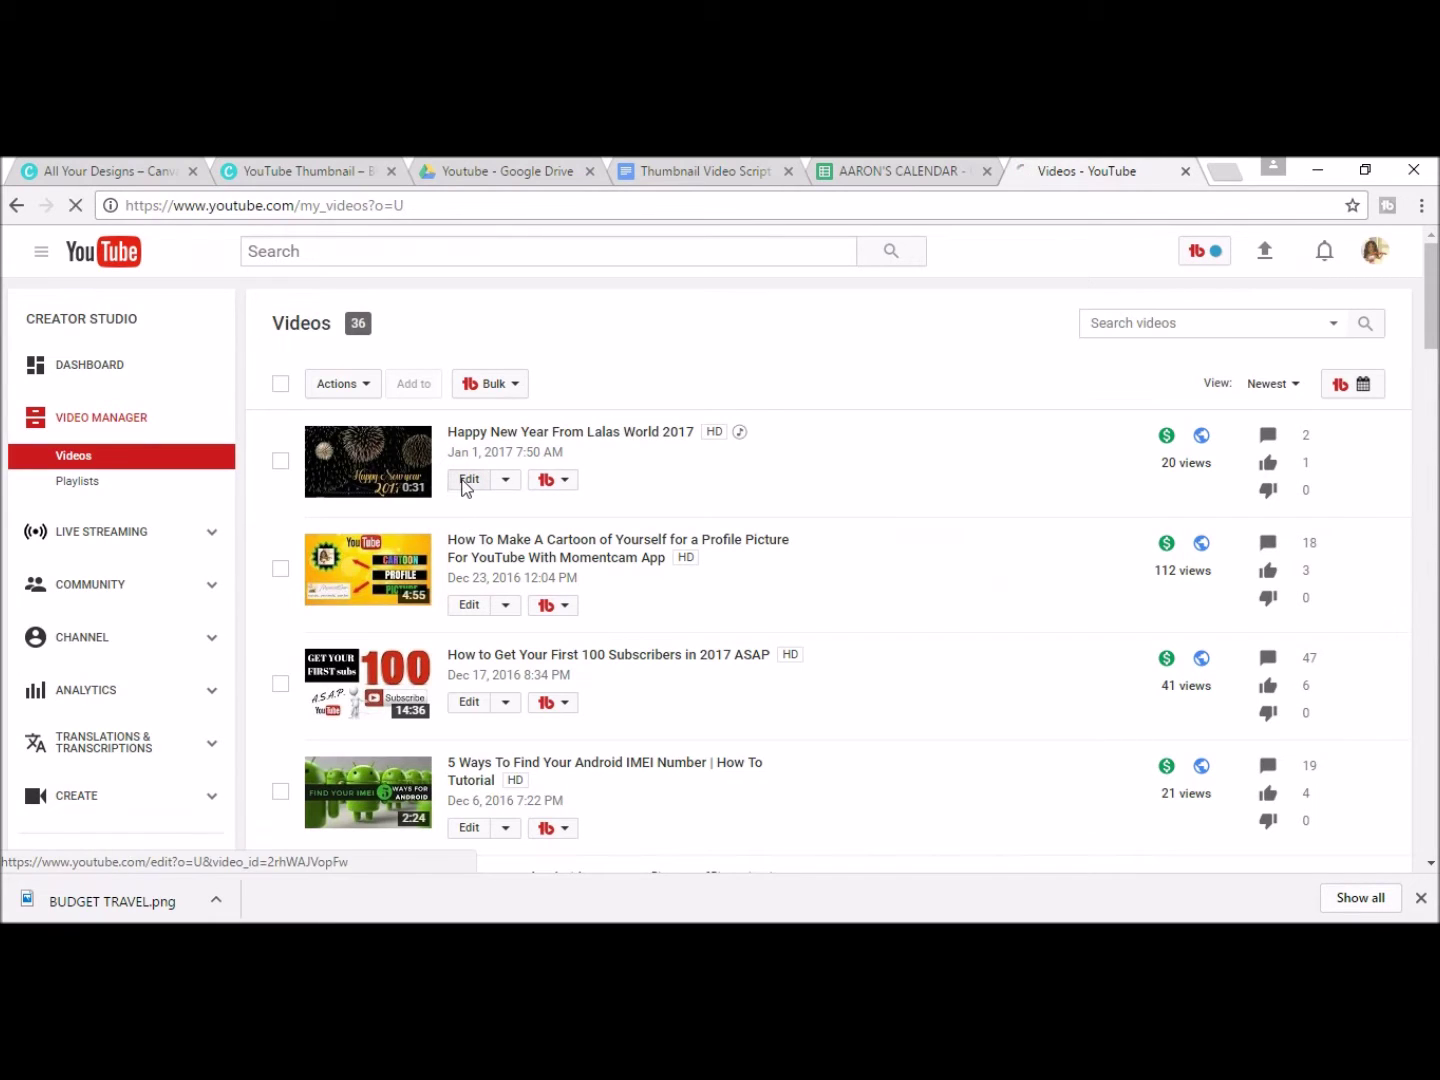
# - Open the edit page of the newest video in Video Manager
pyautogui.click(462, 480)
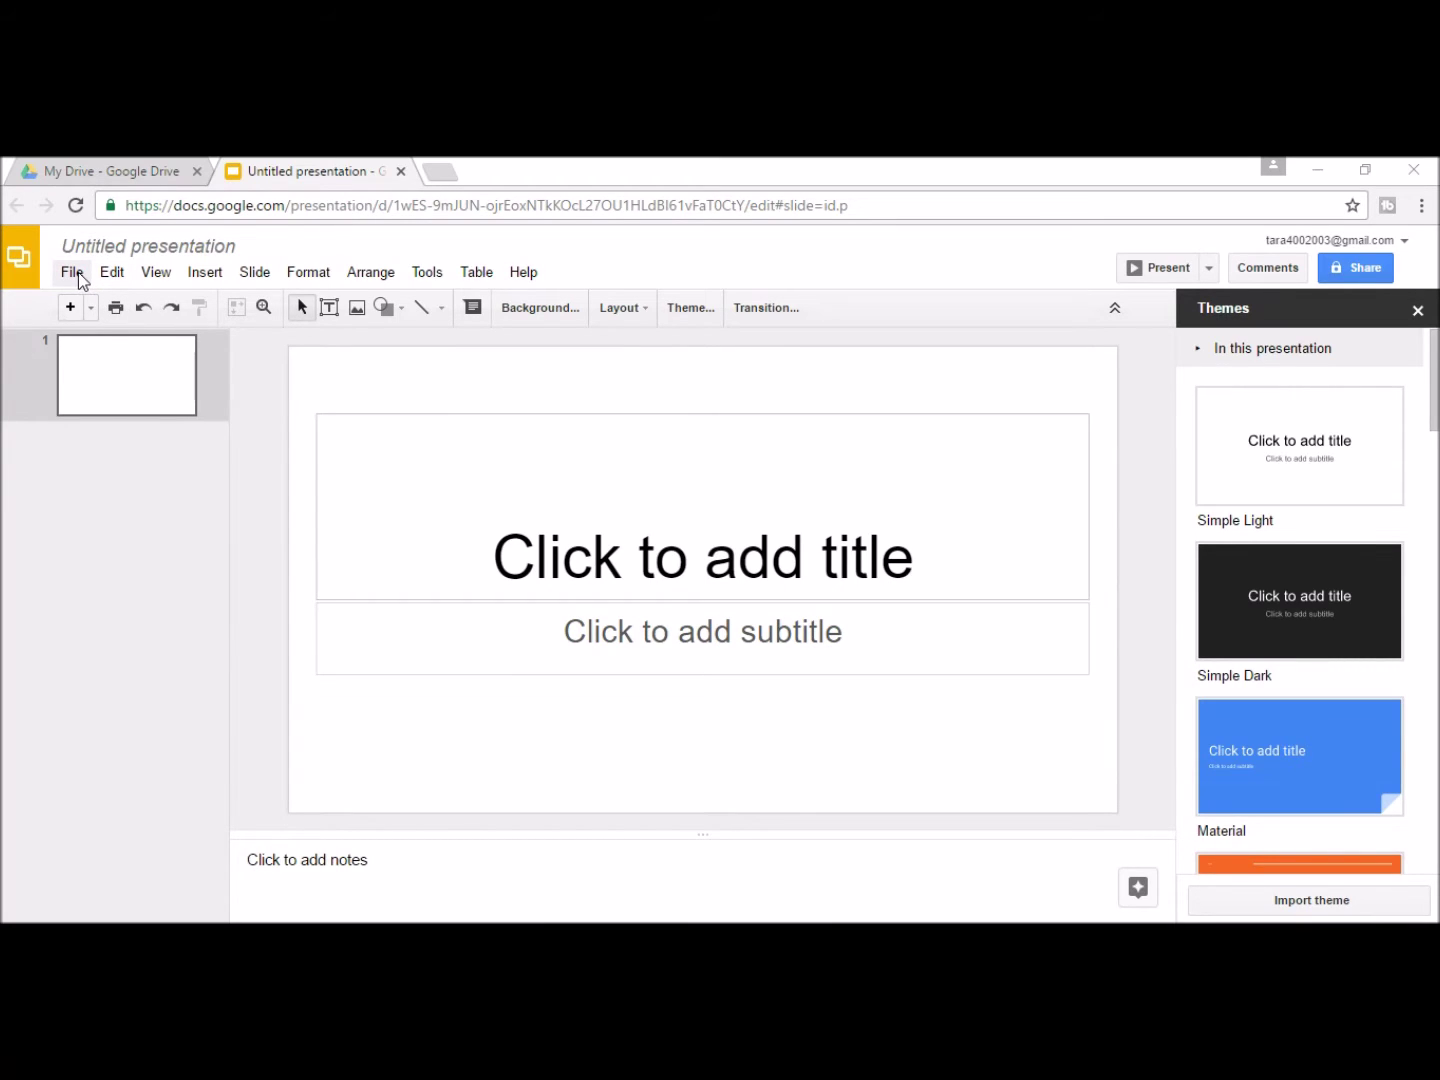
# - In a new tab, search for pixabay and open the Pixabay Free Images site
pyautogui.click(440, 172)
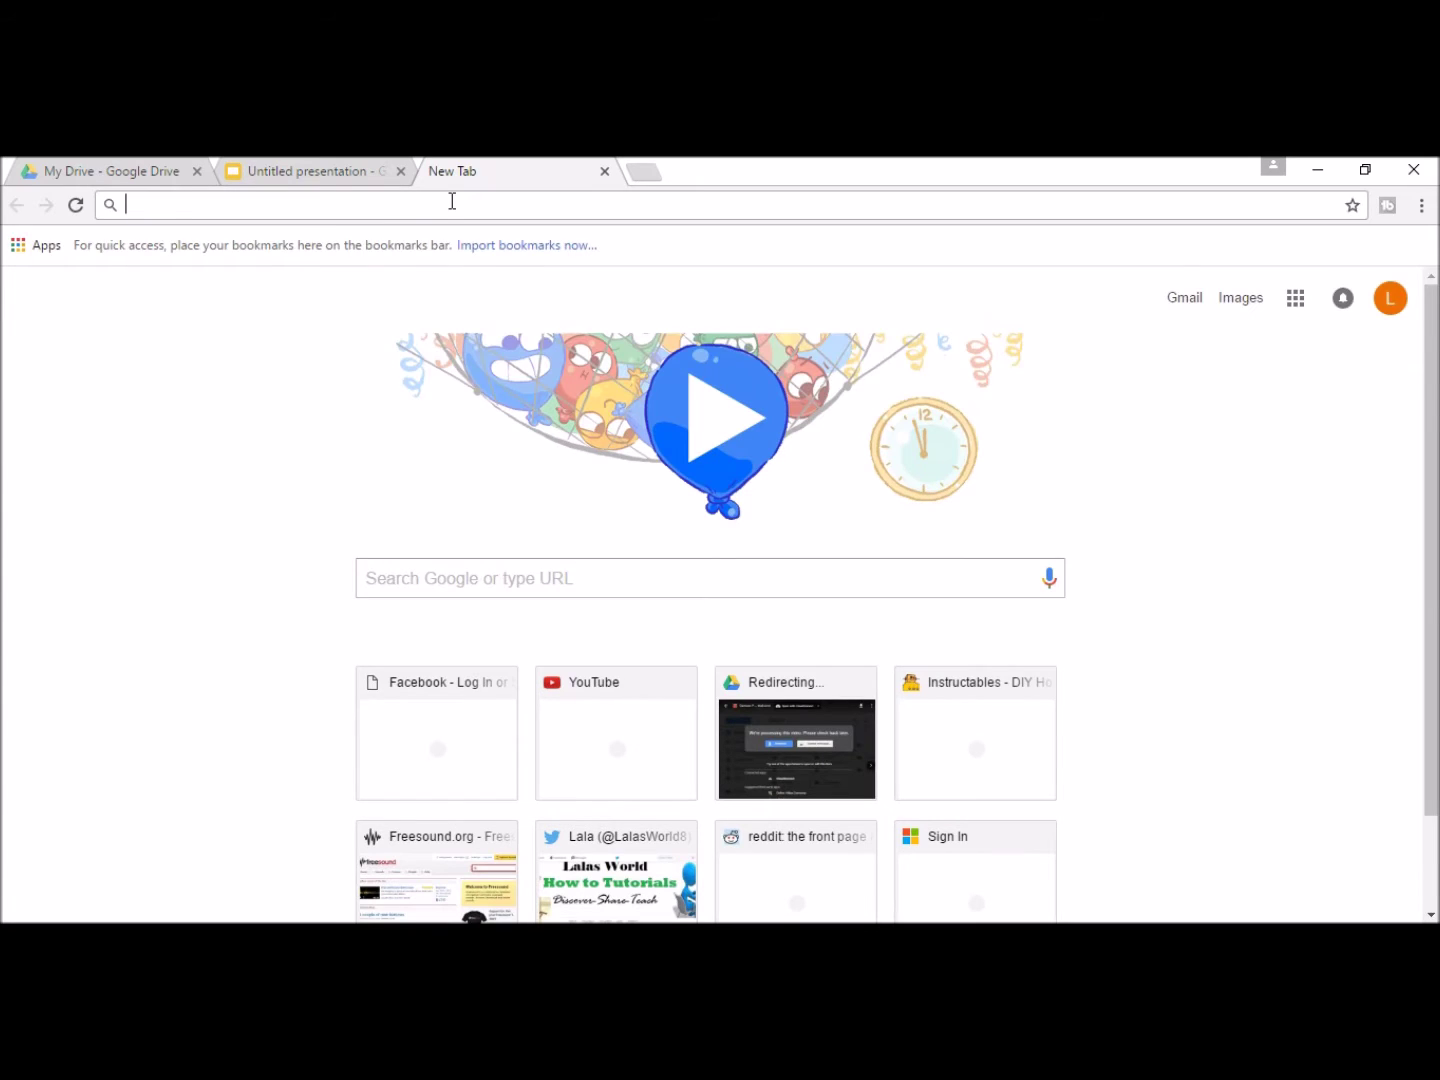
pyautogui.write('pixabay.com')
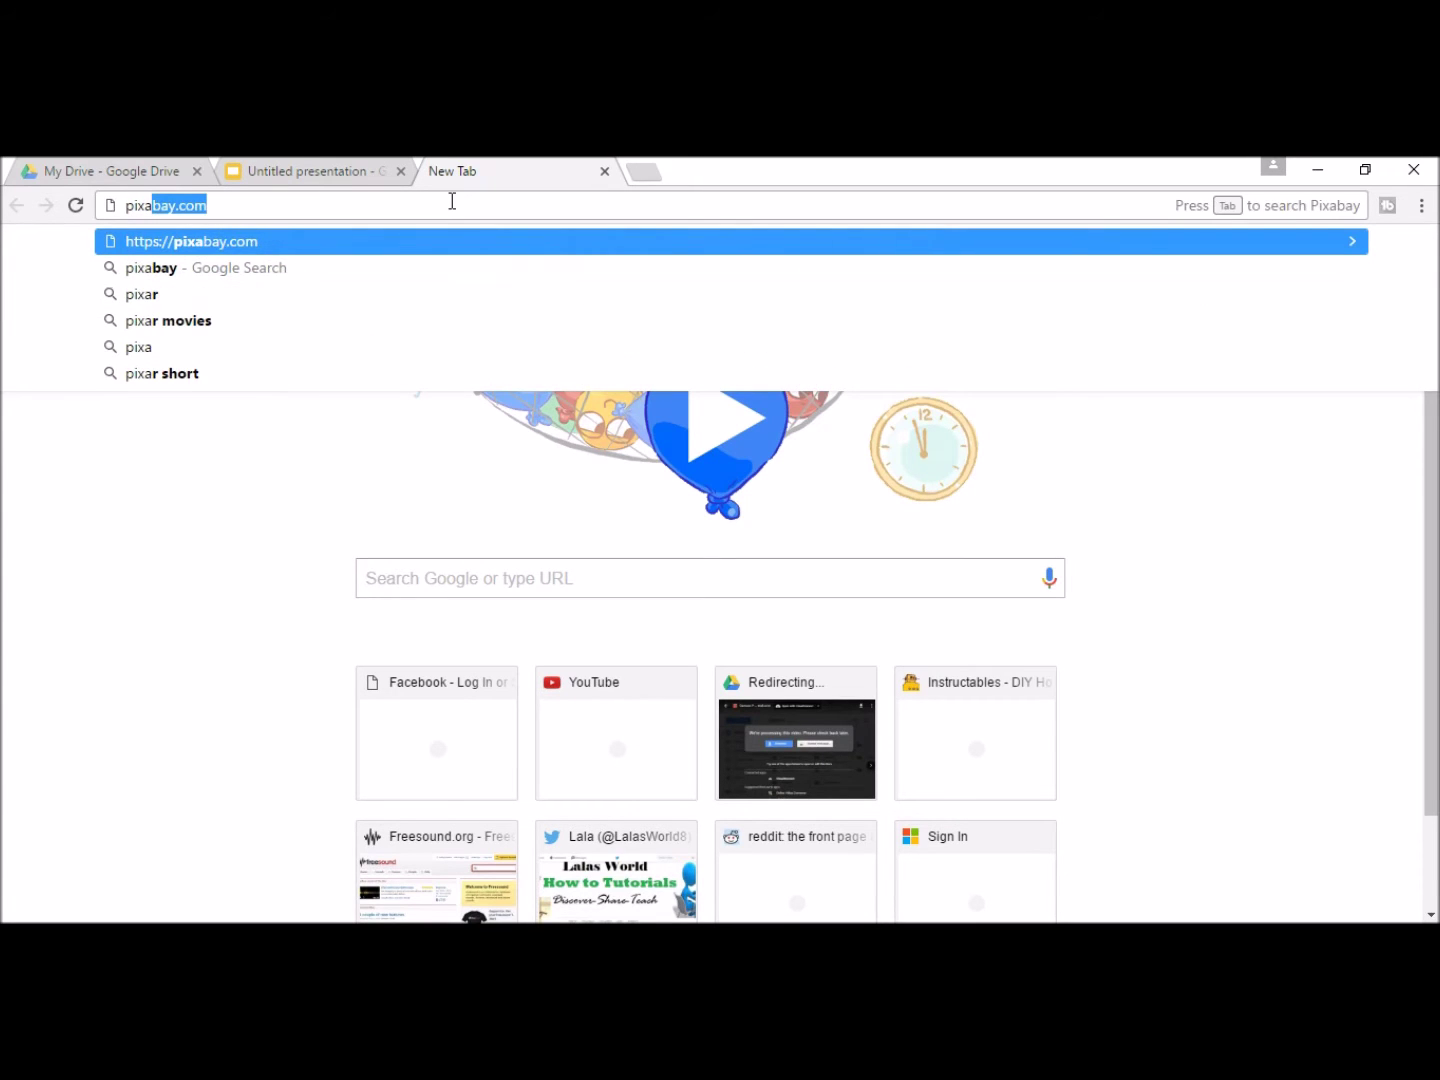
pyautogui.press('Down')
pyautogui.press('Return')
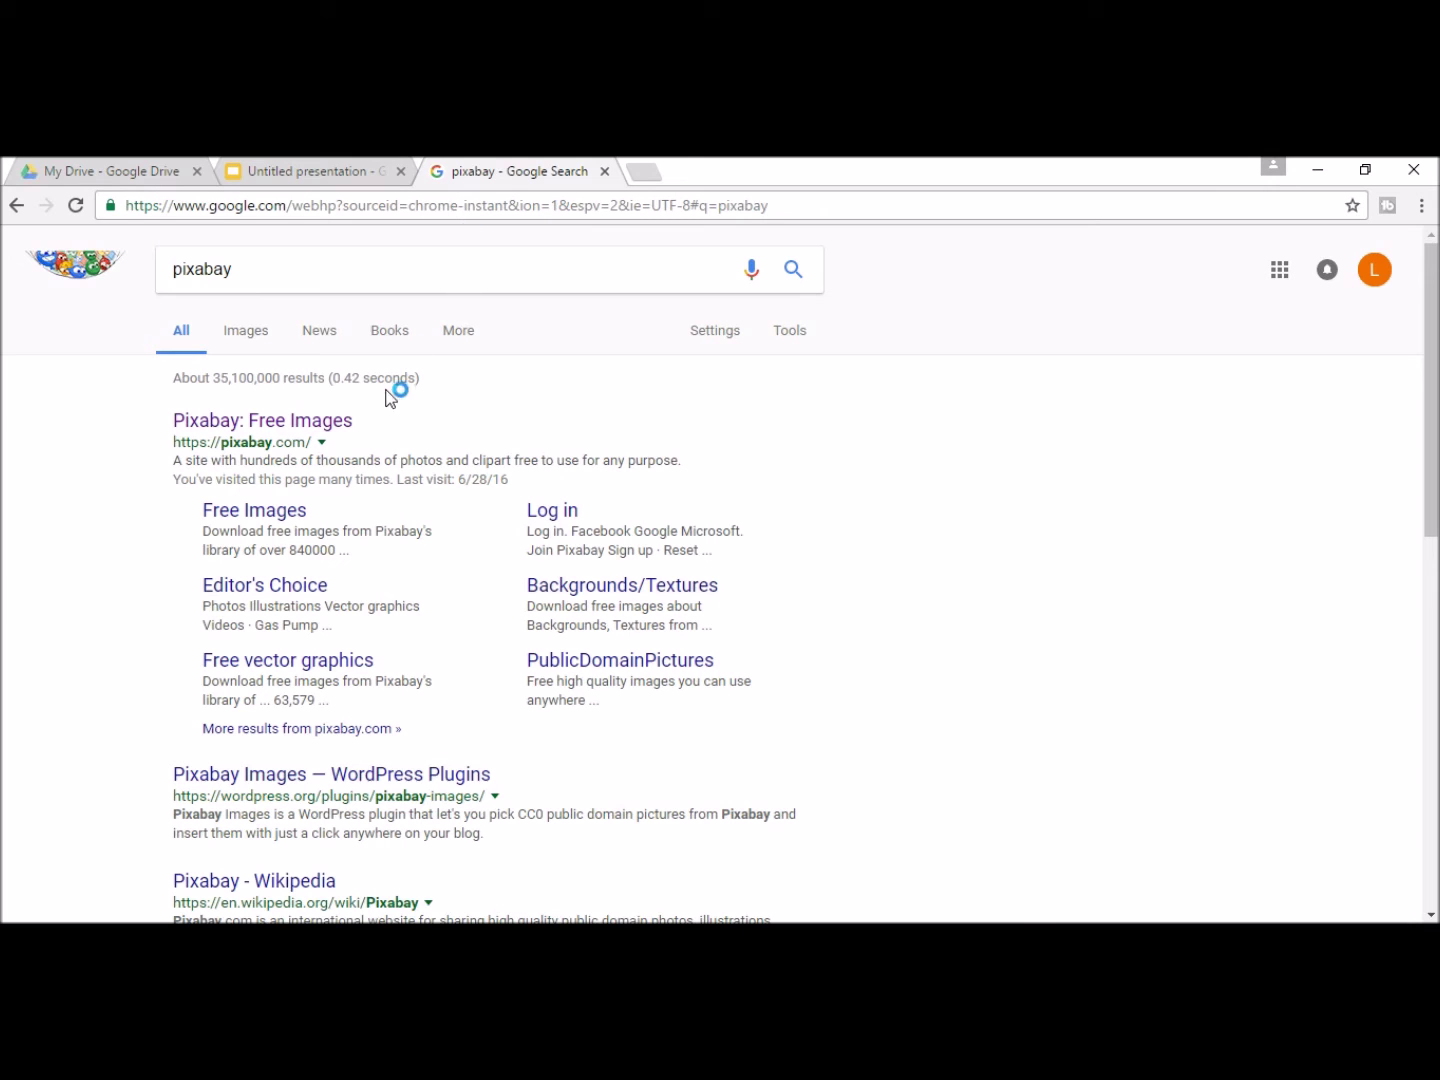
pyautogui.click(295, 421)
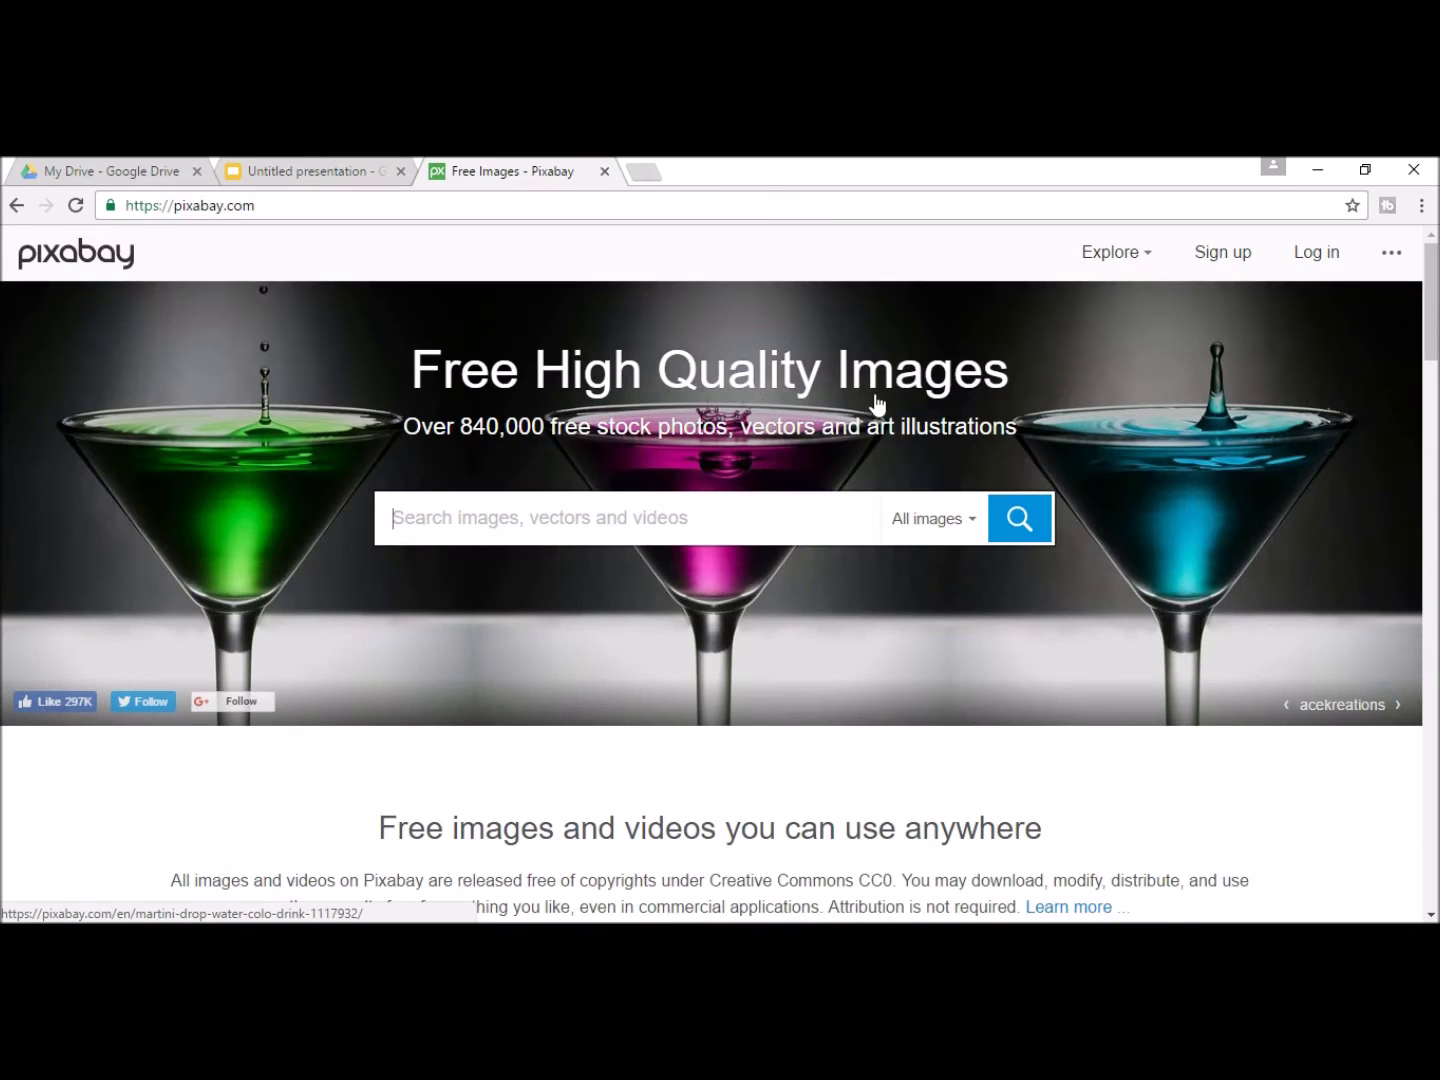
pyautogui.scroll(-3, 820, 691)
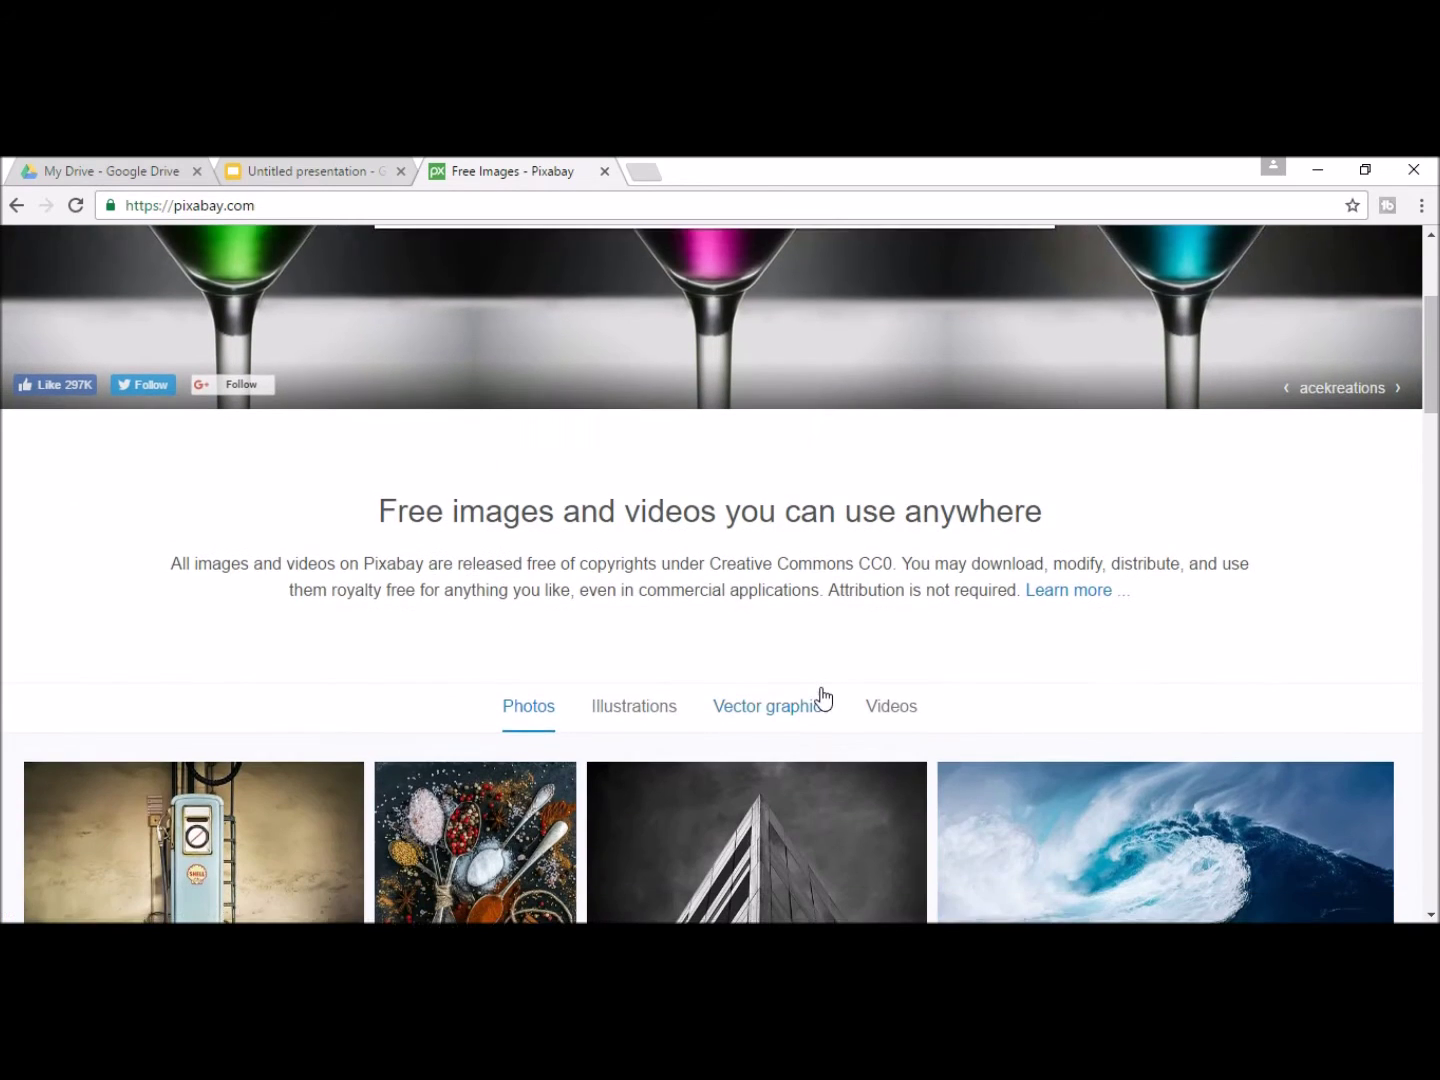
pyautogui.scroll(-1, 821, 690)
pyautogui.scroll(4, 821, 684)
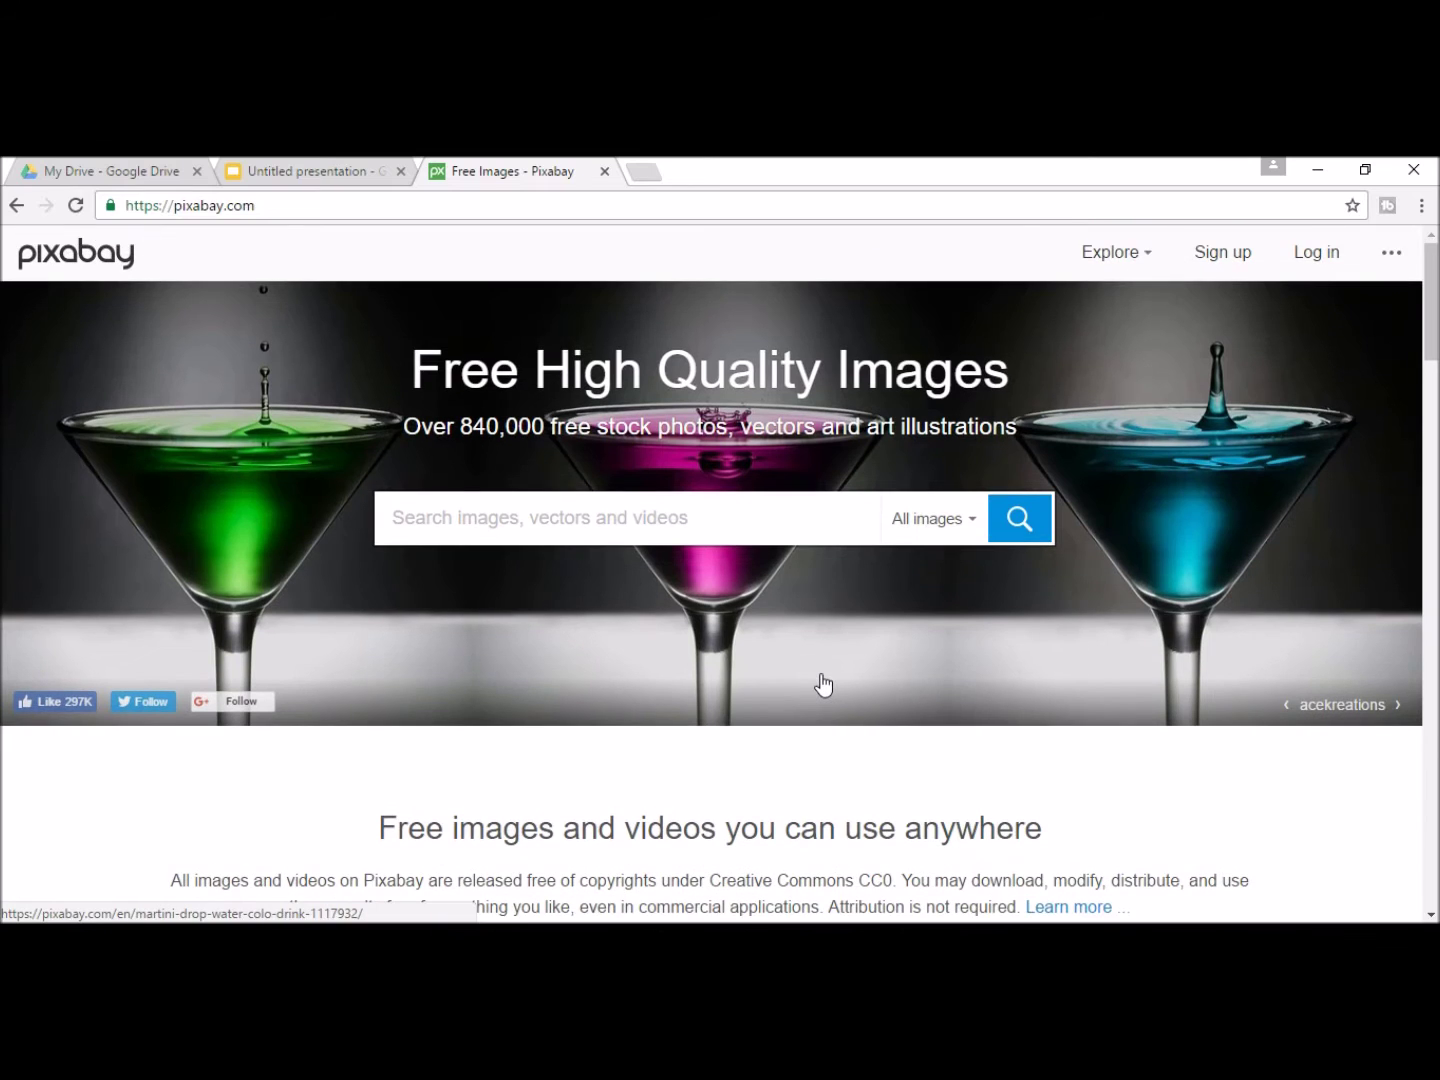
# - Go to the Google homepage from the address bar
pyautogui.click(298, 204)
pyautogui.write('g')
pyautogui.press('Return')
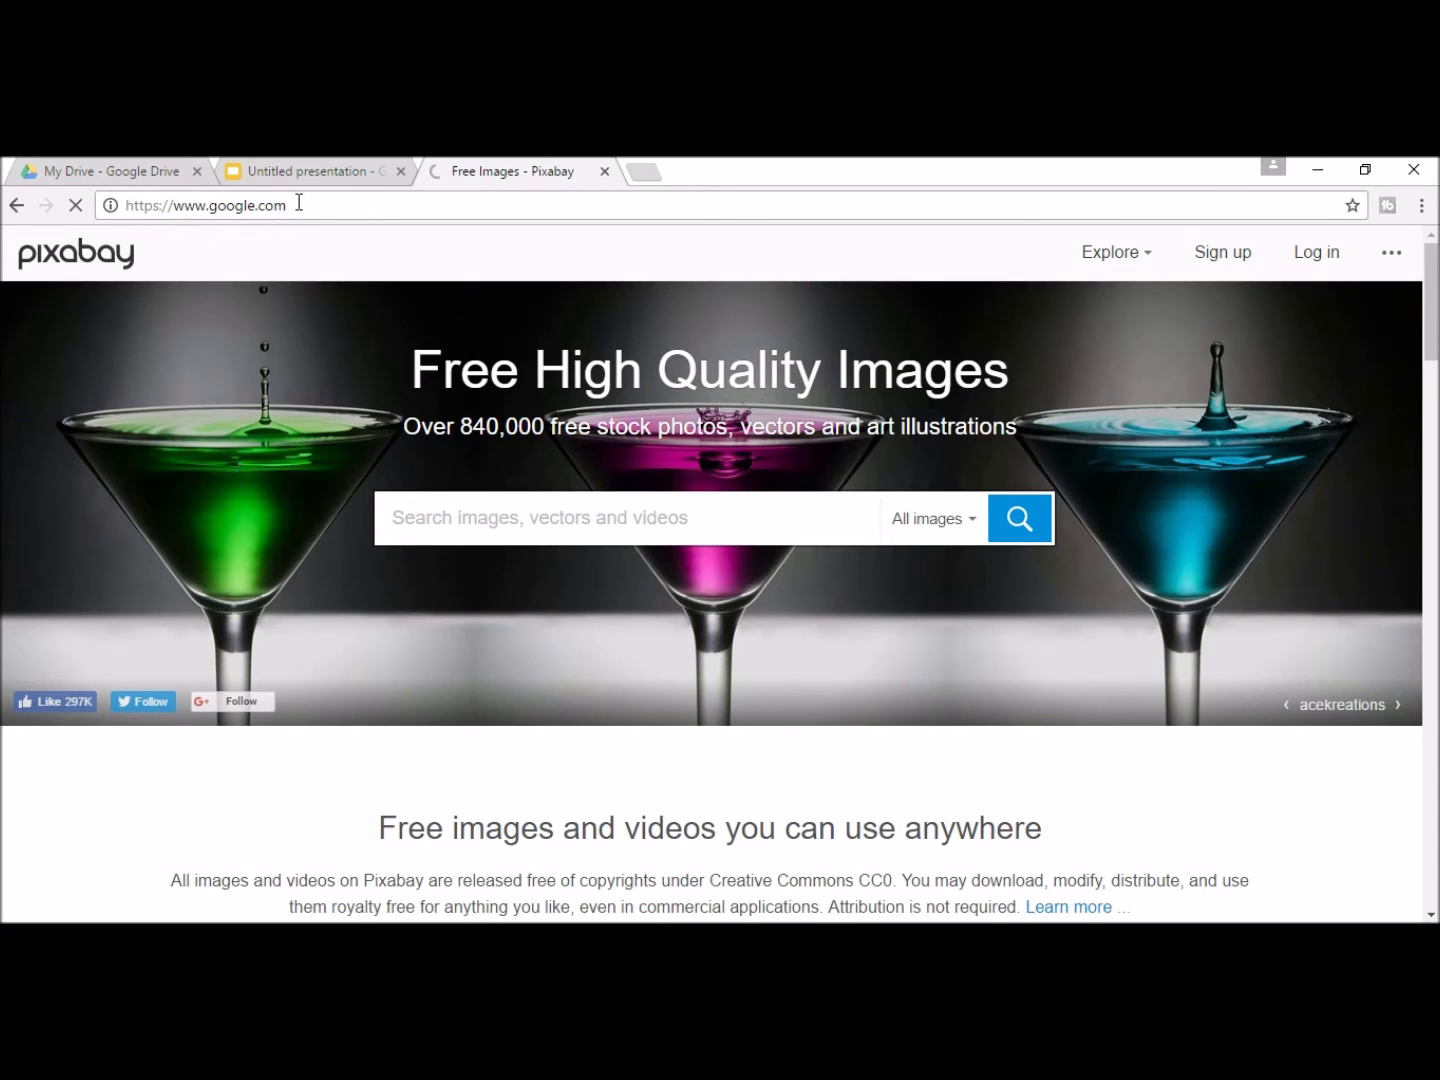
# - Search Google for 'budget travel' and view image results with the usage-rights filter
pyautogui.write('budget travel')
pyautogui.press('Return')
pyautogui.click(313, 330)
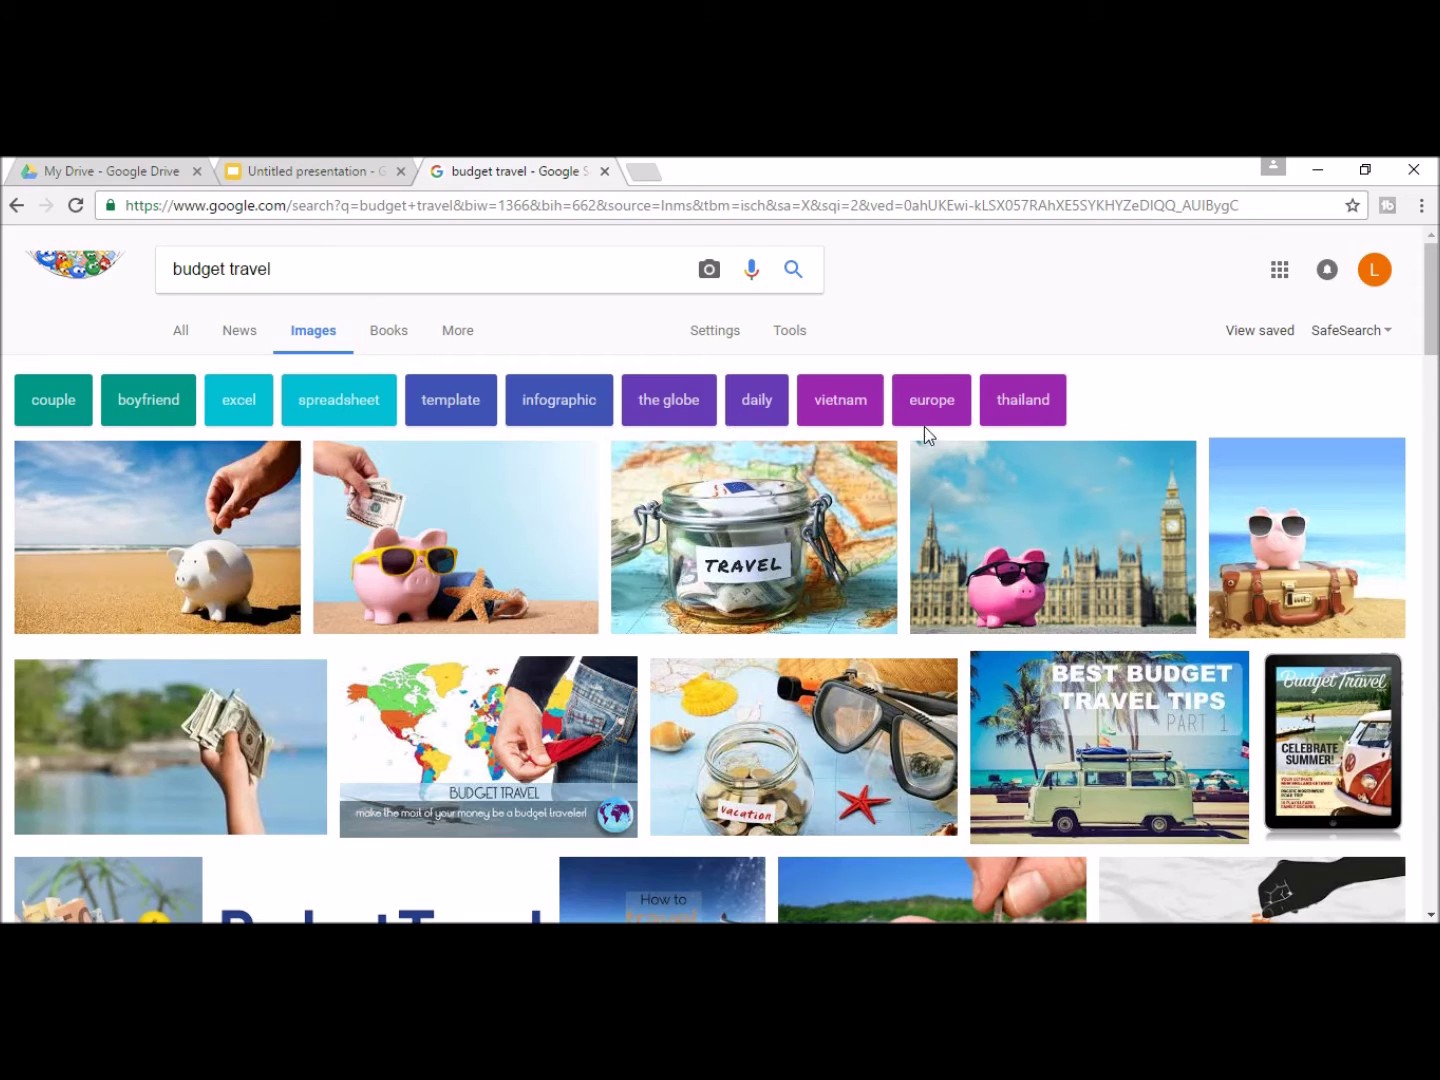
pyautogui.click(807, 332)
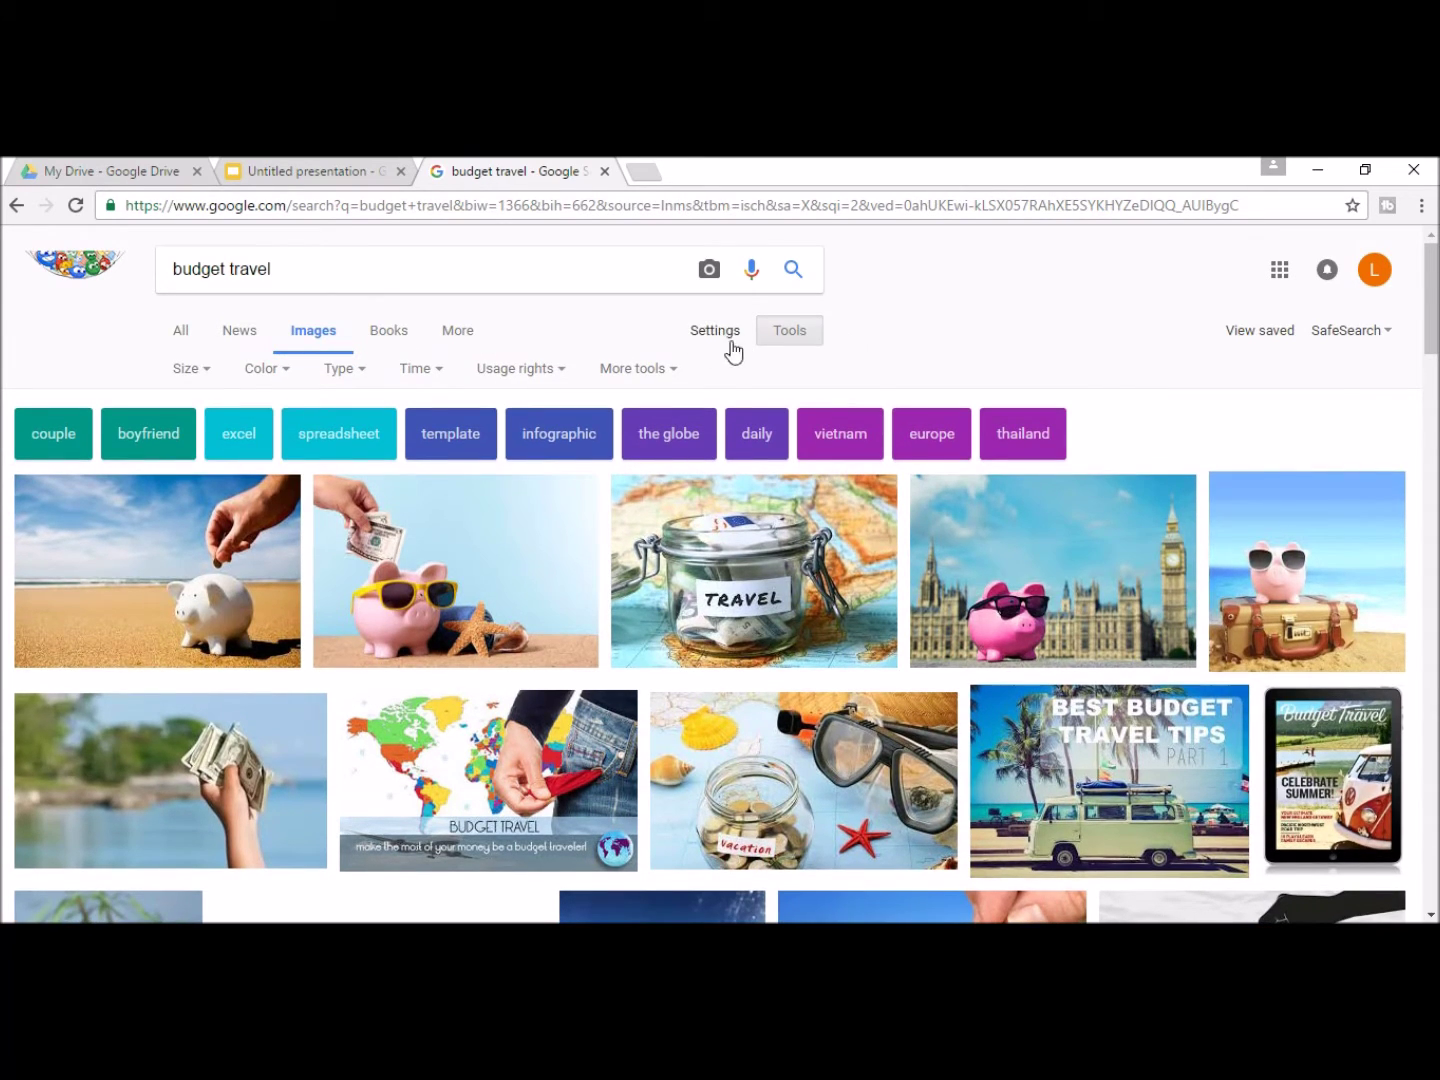
pyautogui.click(556, 372)
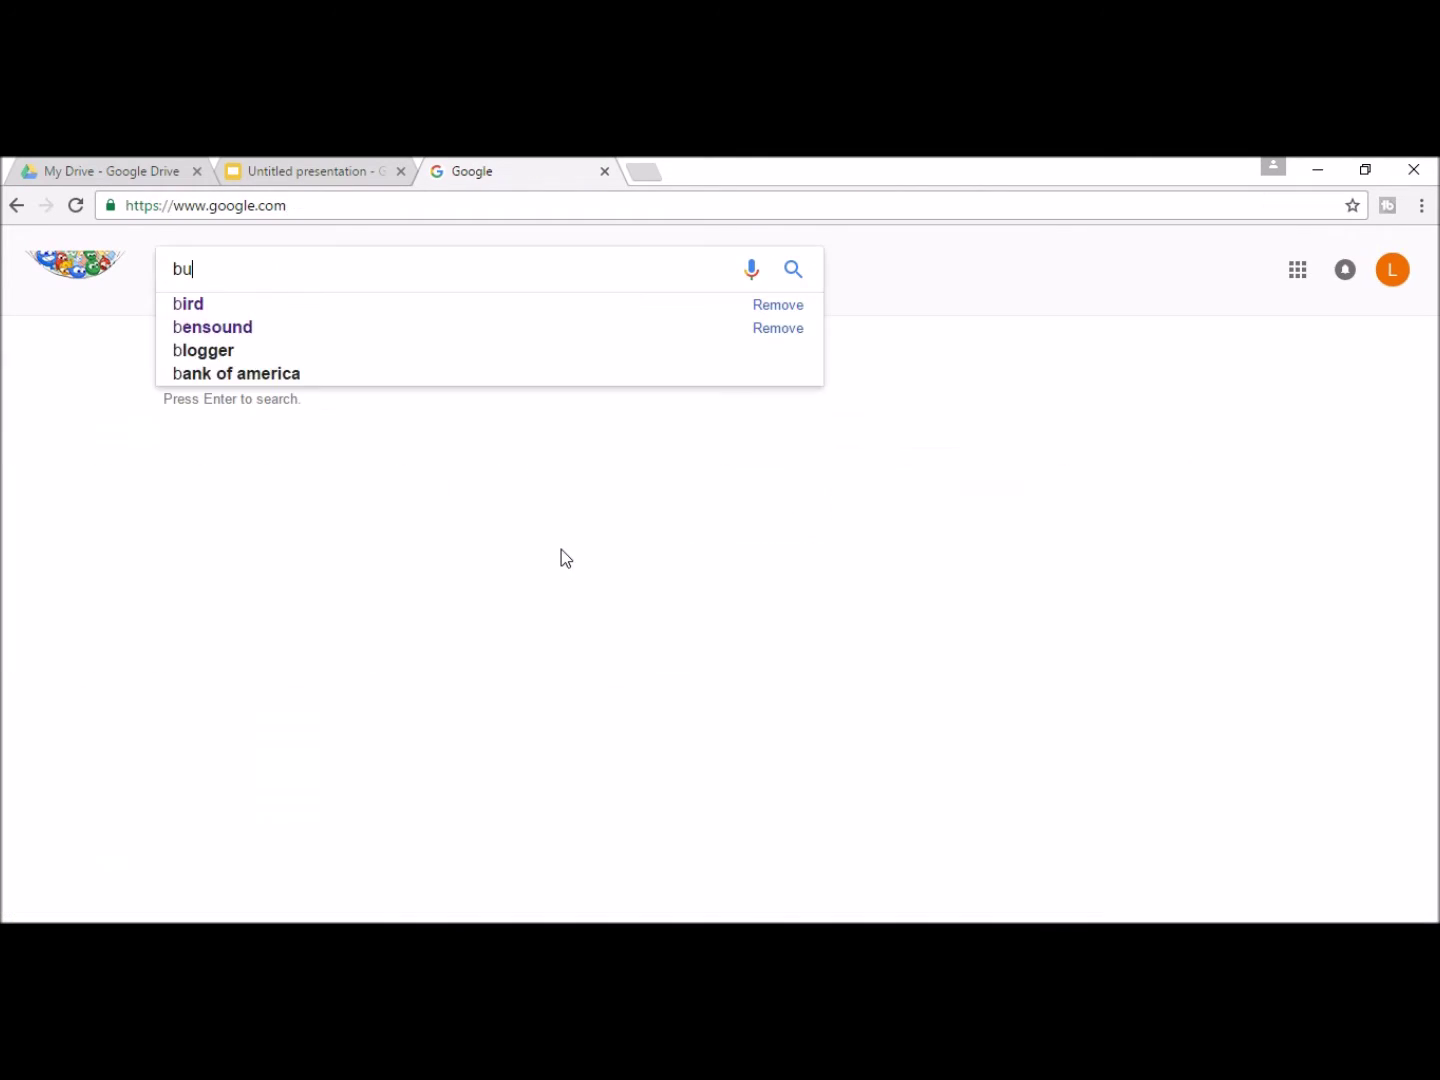
pyautogui.write('ud')
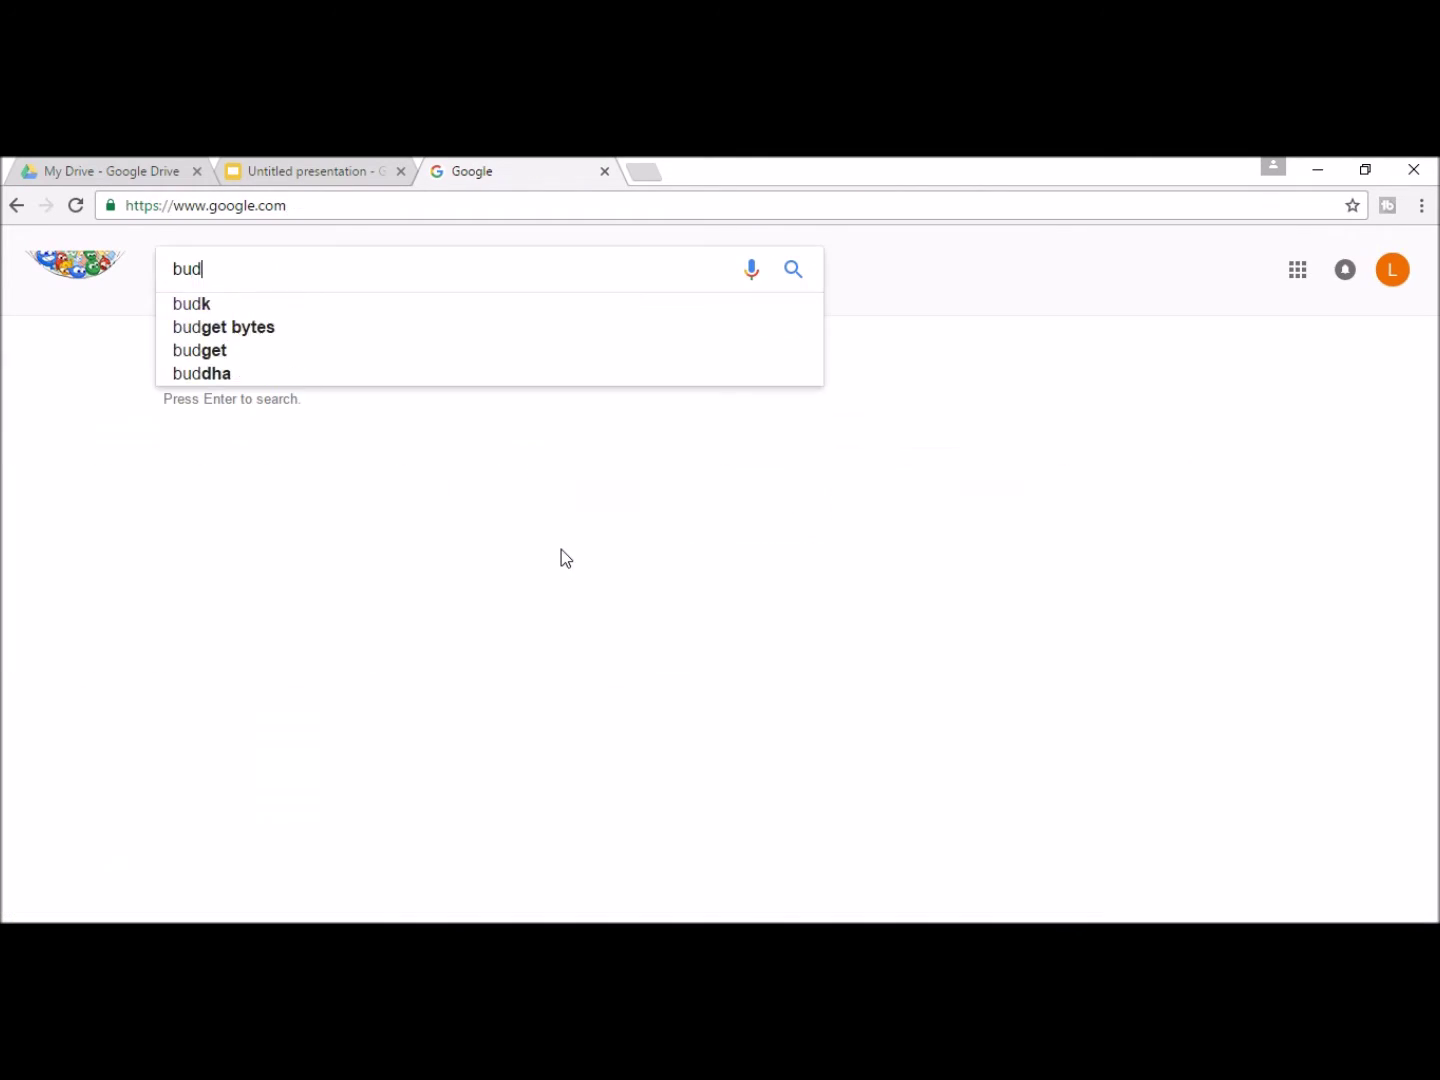
pyautogui.write('get t')
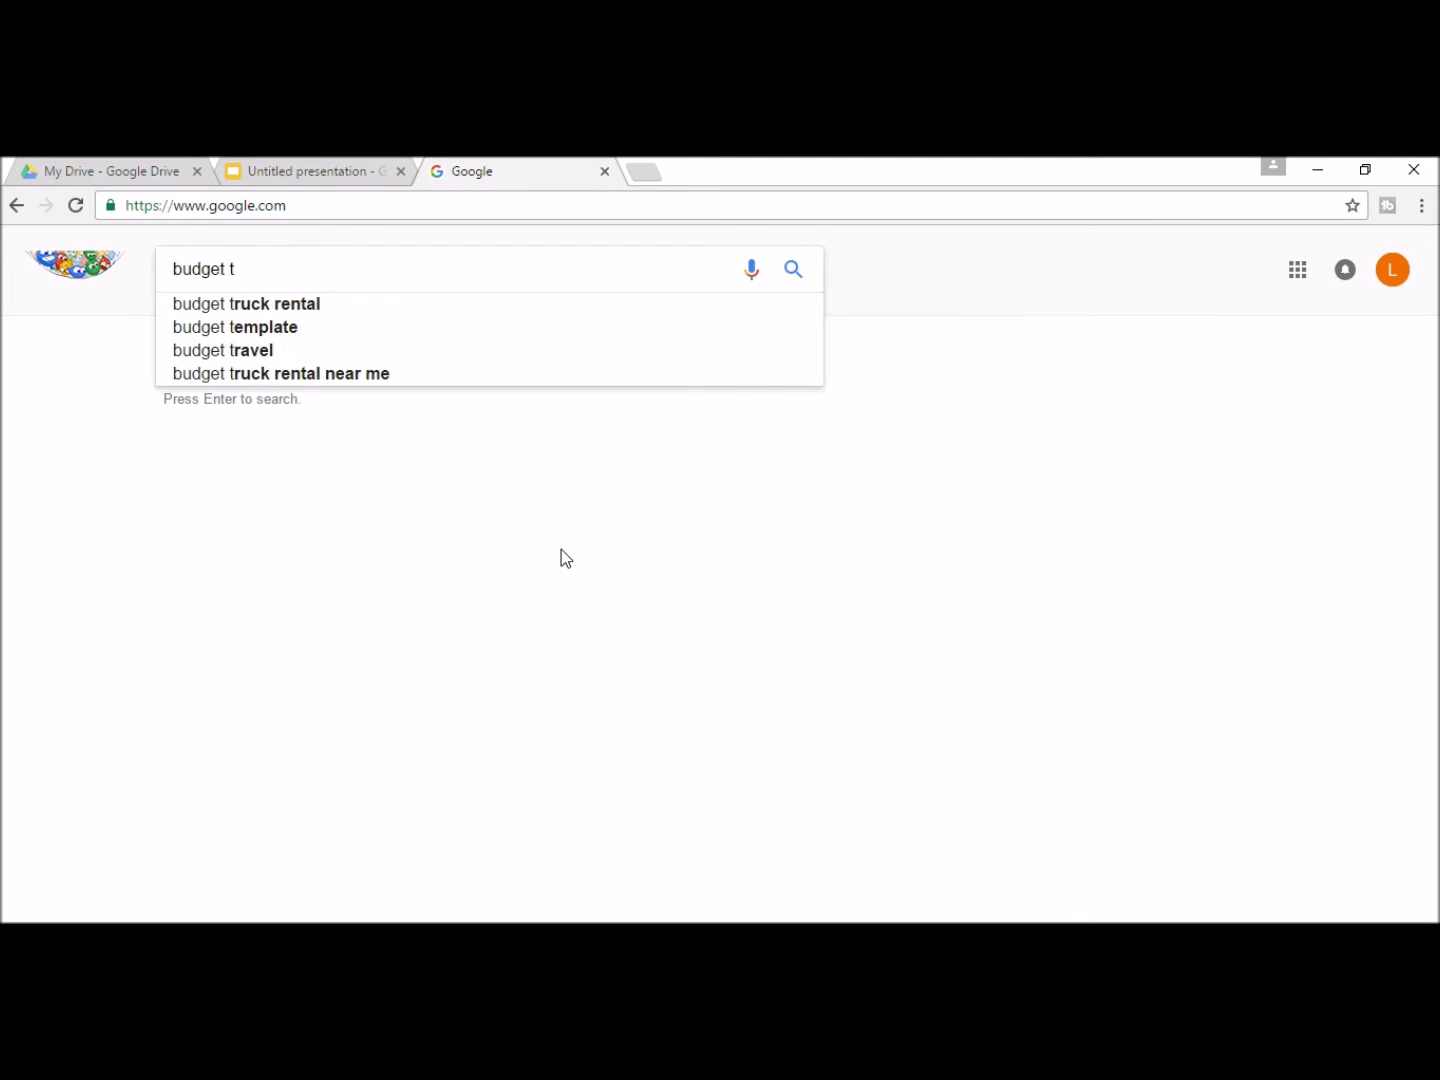
pyautogui.write('ravel')
pyautogui.press('Return')
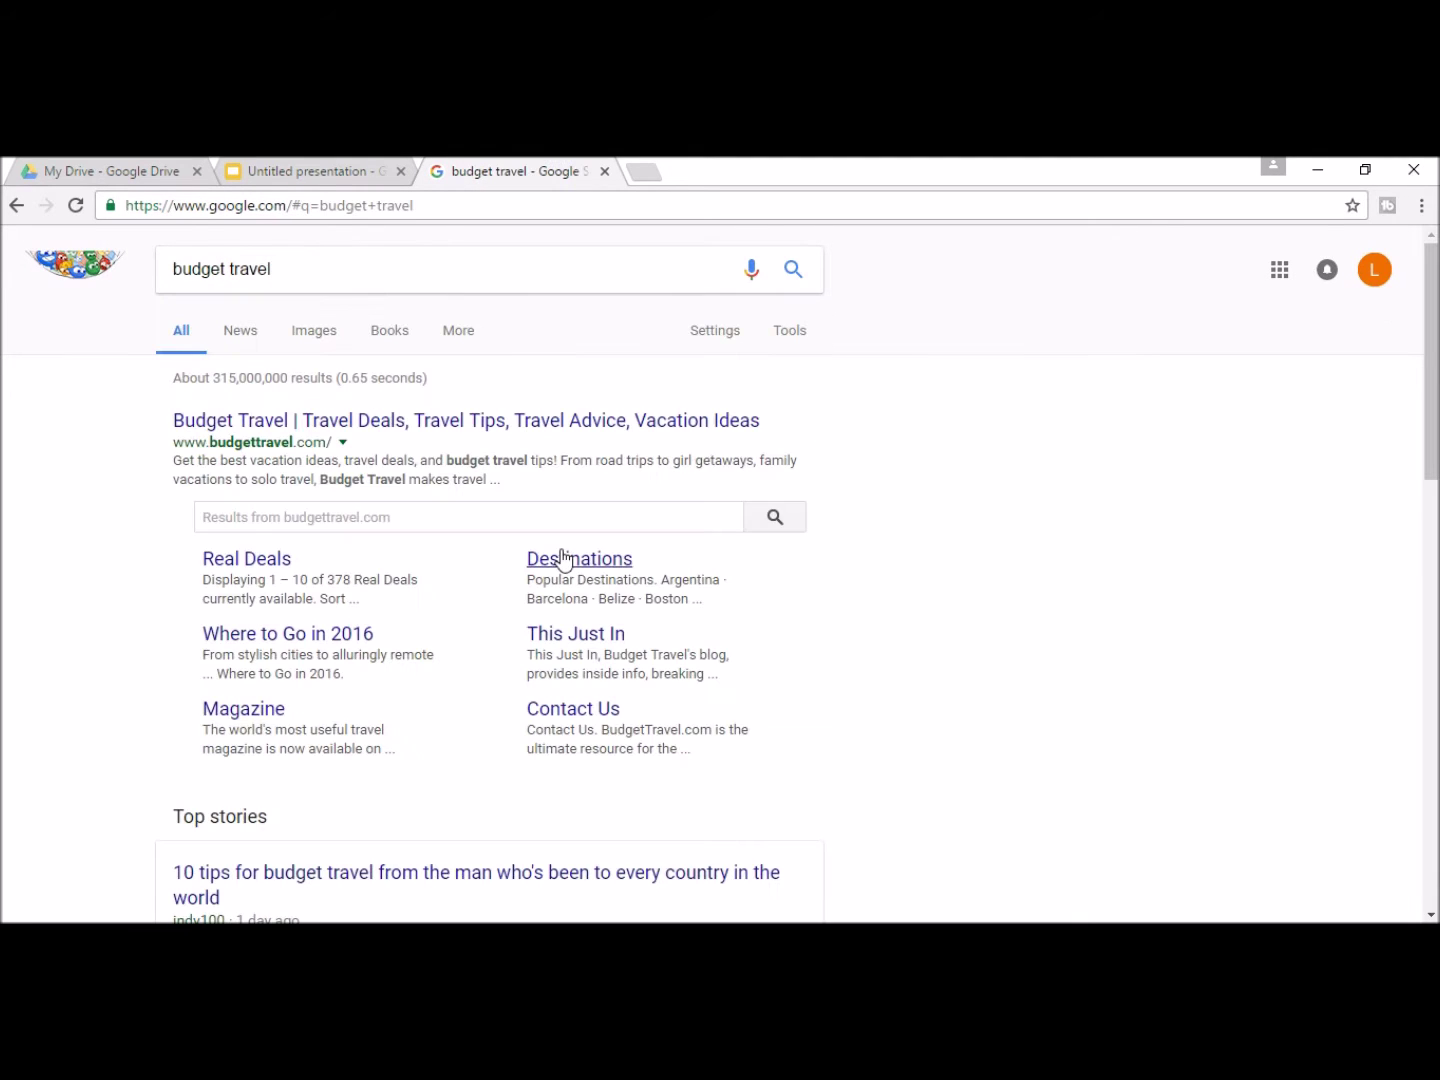
# - Save the sunglasses piggy bank on suitcase photo as 'budget travel'
pyautogui.click(316, 334)
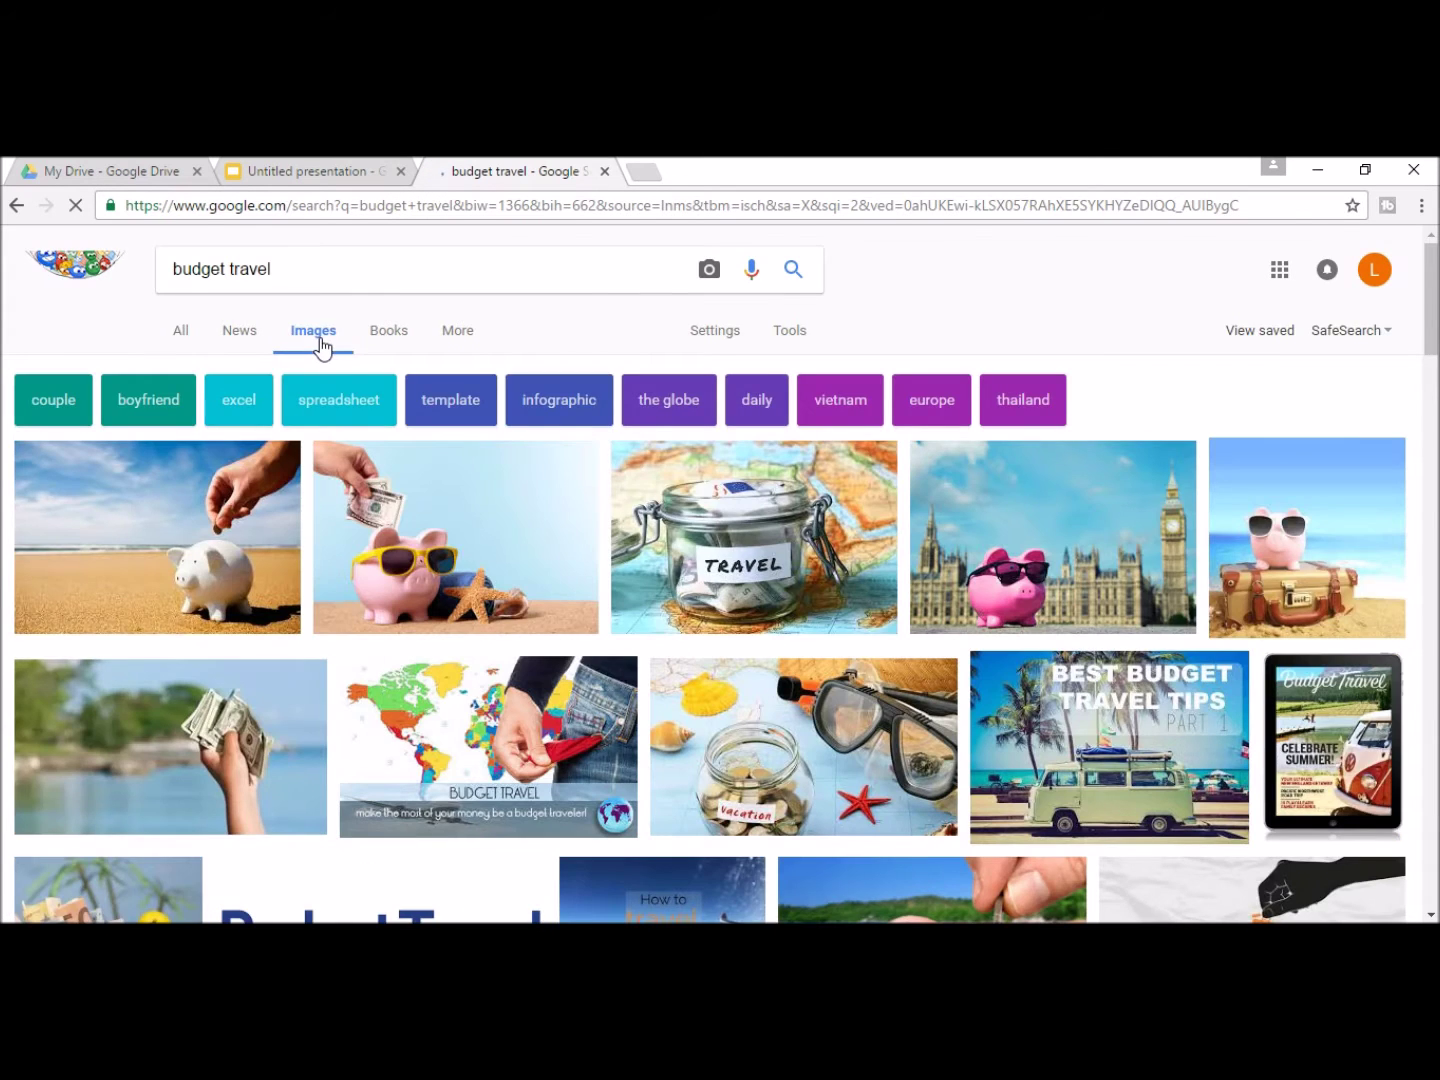
pyautogui.click(418, 580)
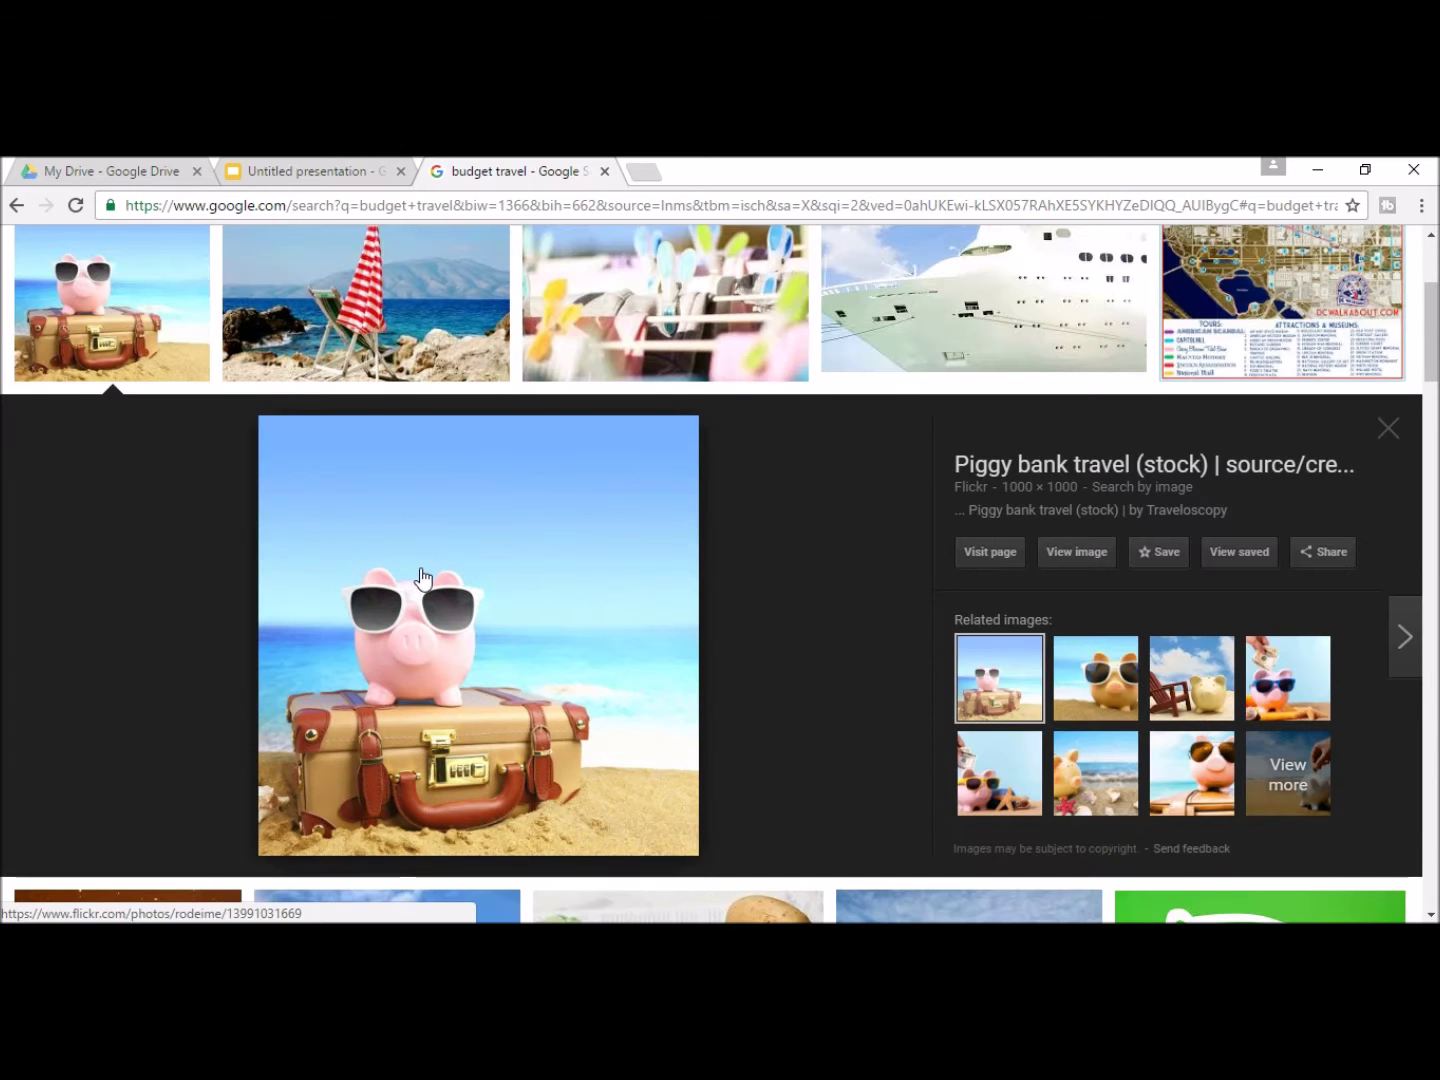
pyautogui.rightClick(421, 570)
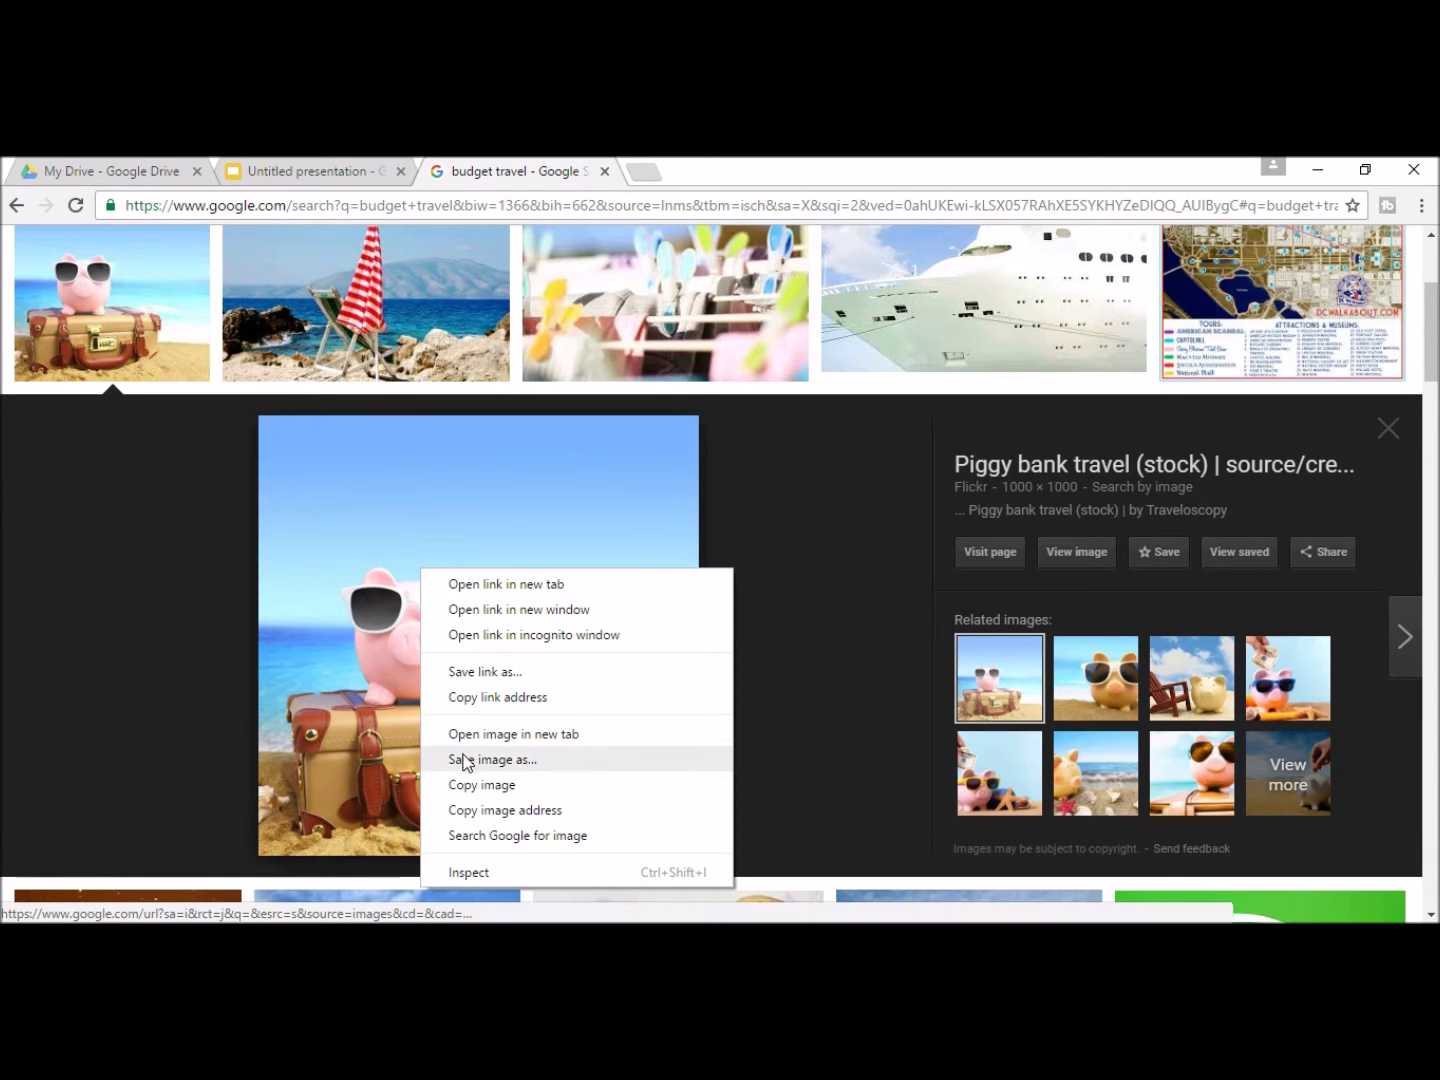
pyautogui.click(468, 785)
pyautogui.rightClick(487, 665)
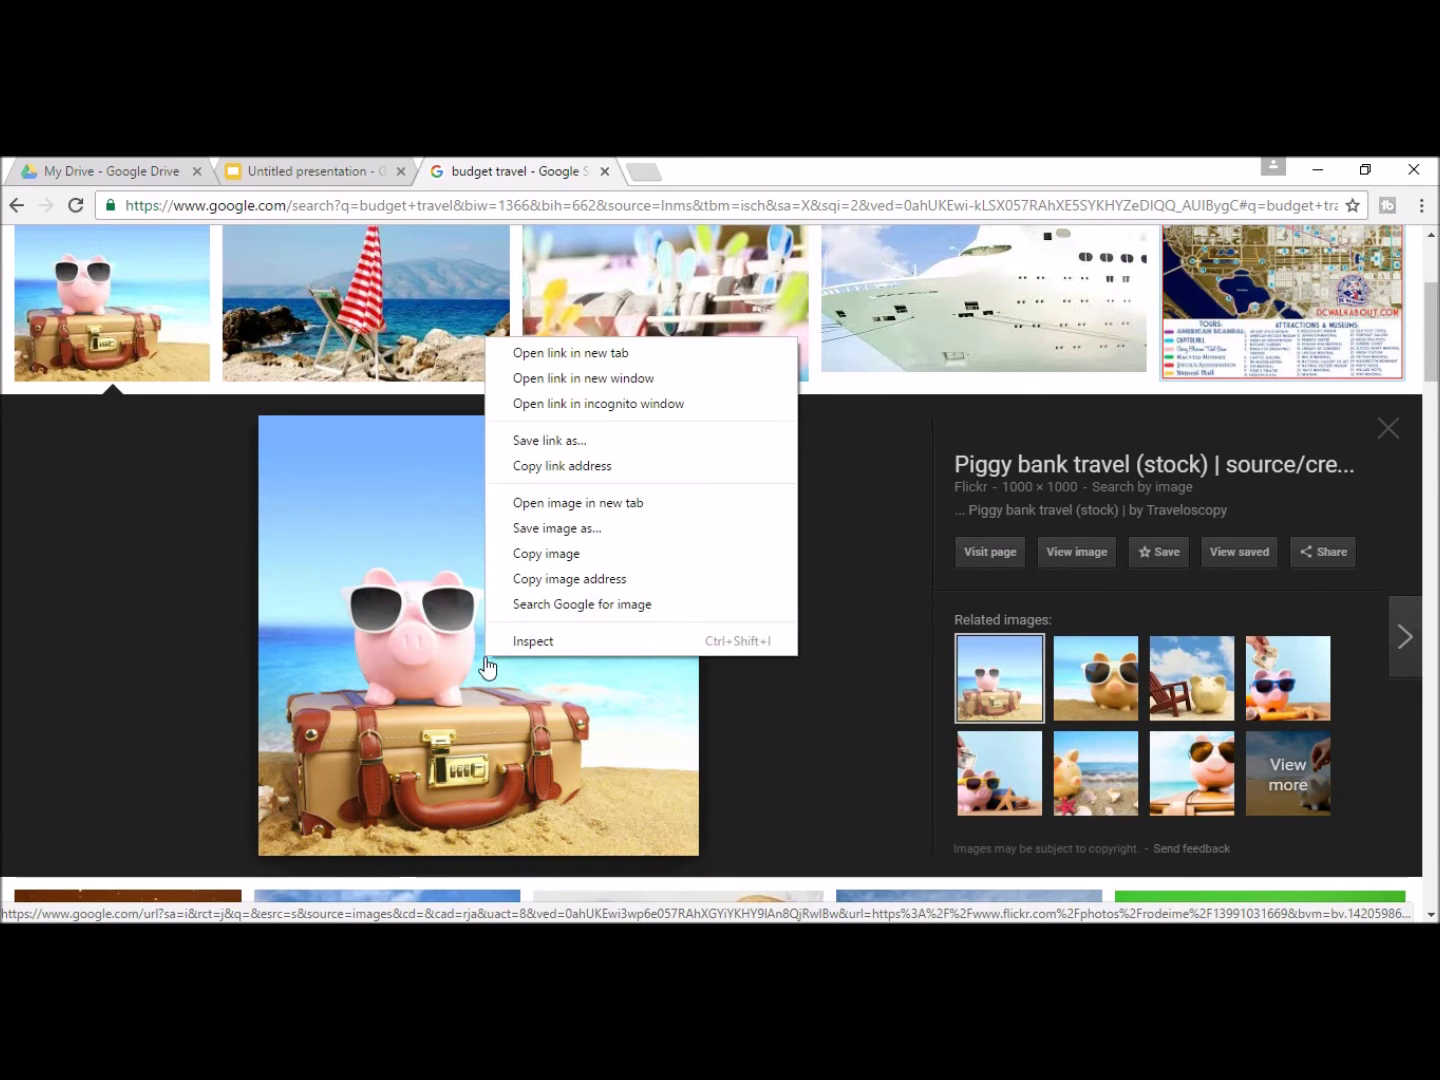
pyautogui.click(563, 527)
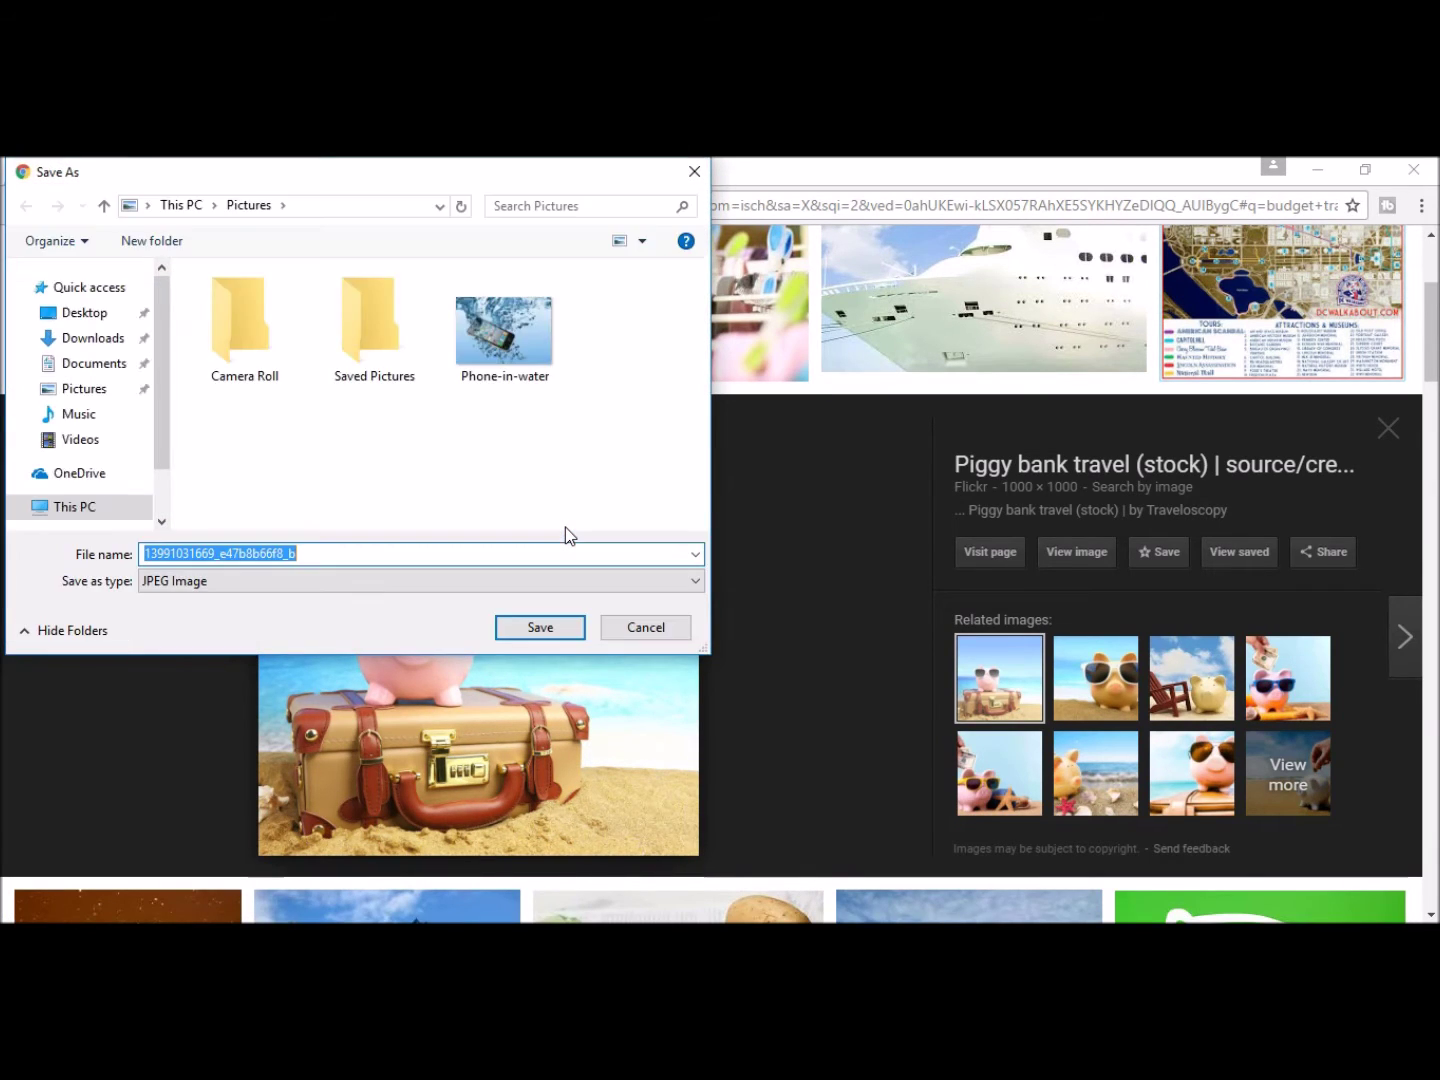
pyautogui.write('bu')
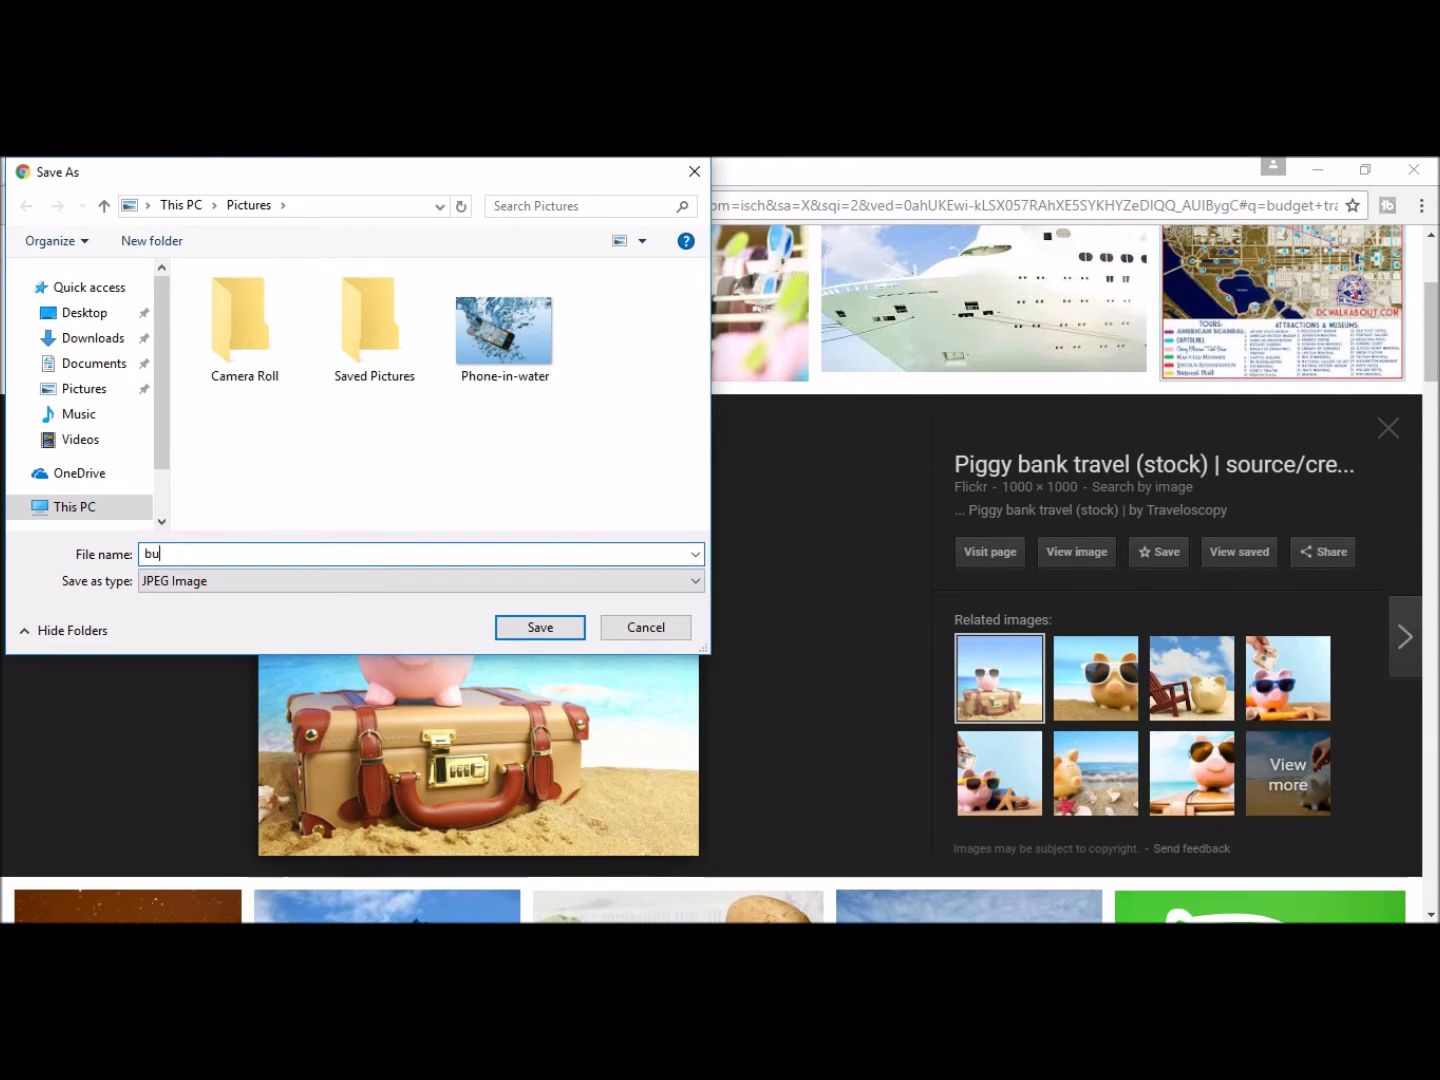
pyautogui.write('dget travel')
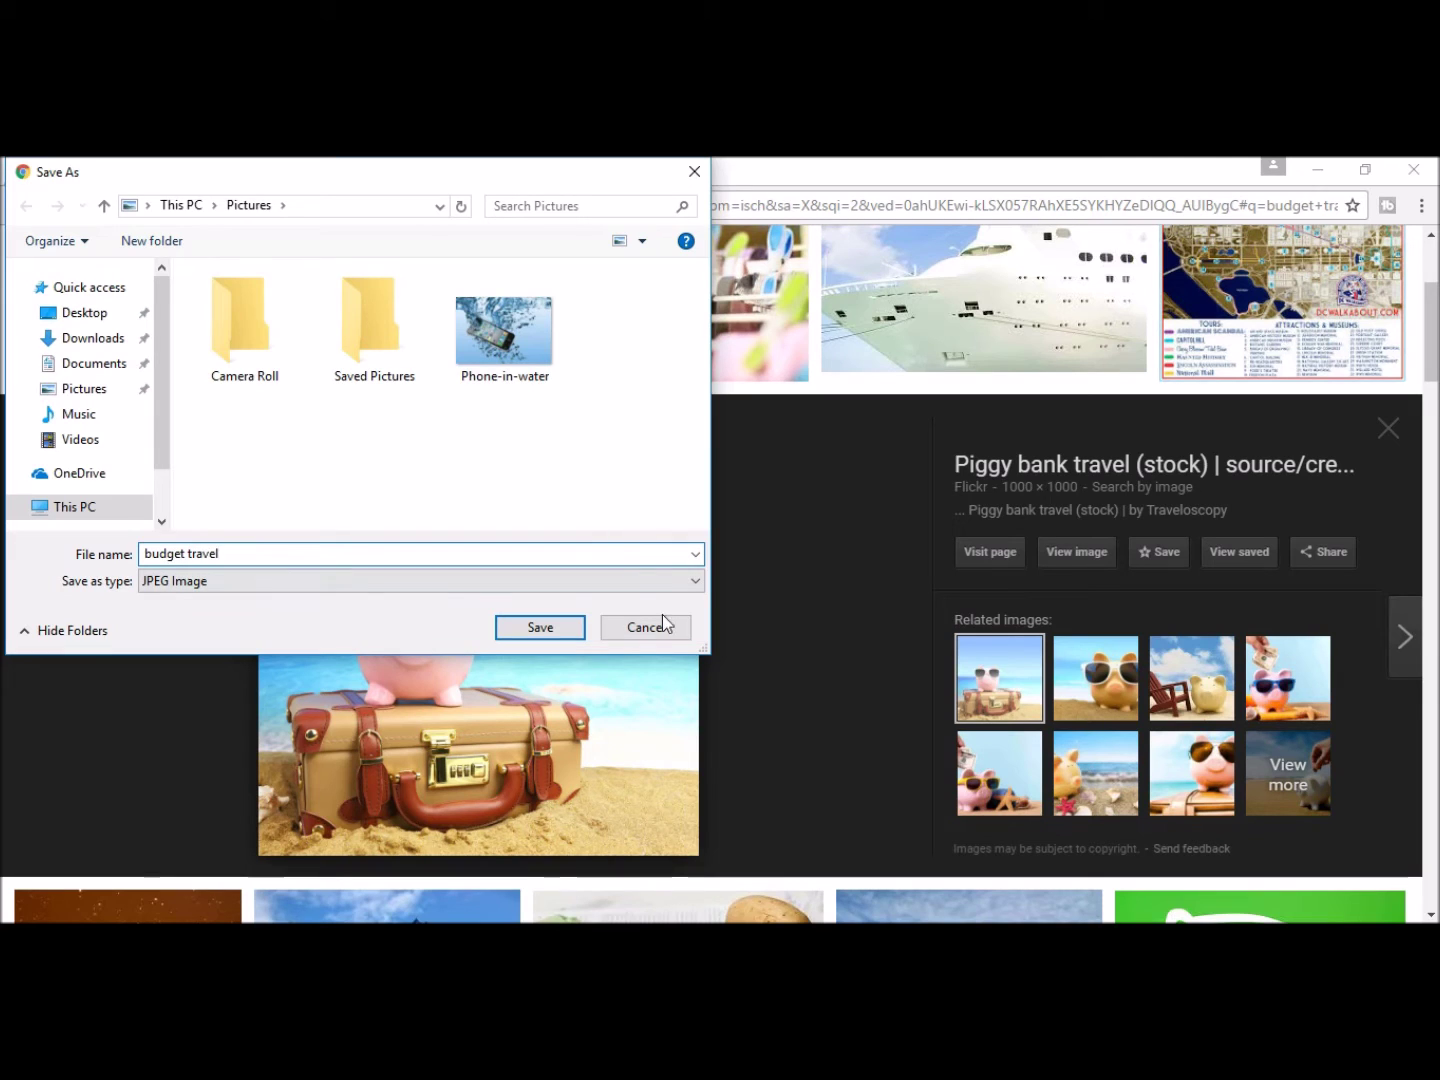
pyautogui.click(543, 630)
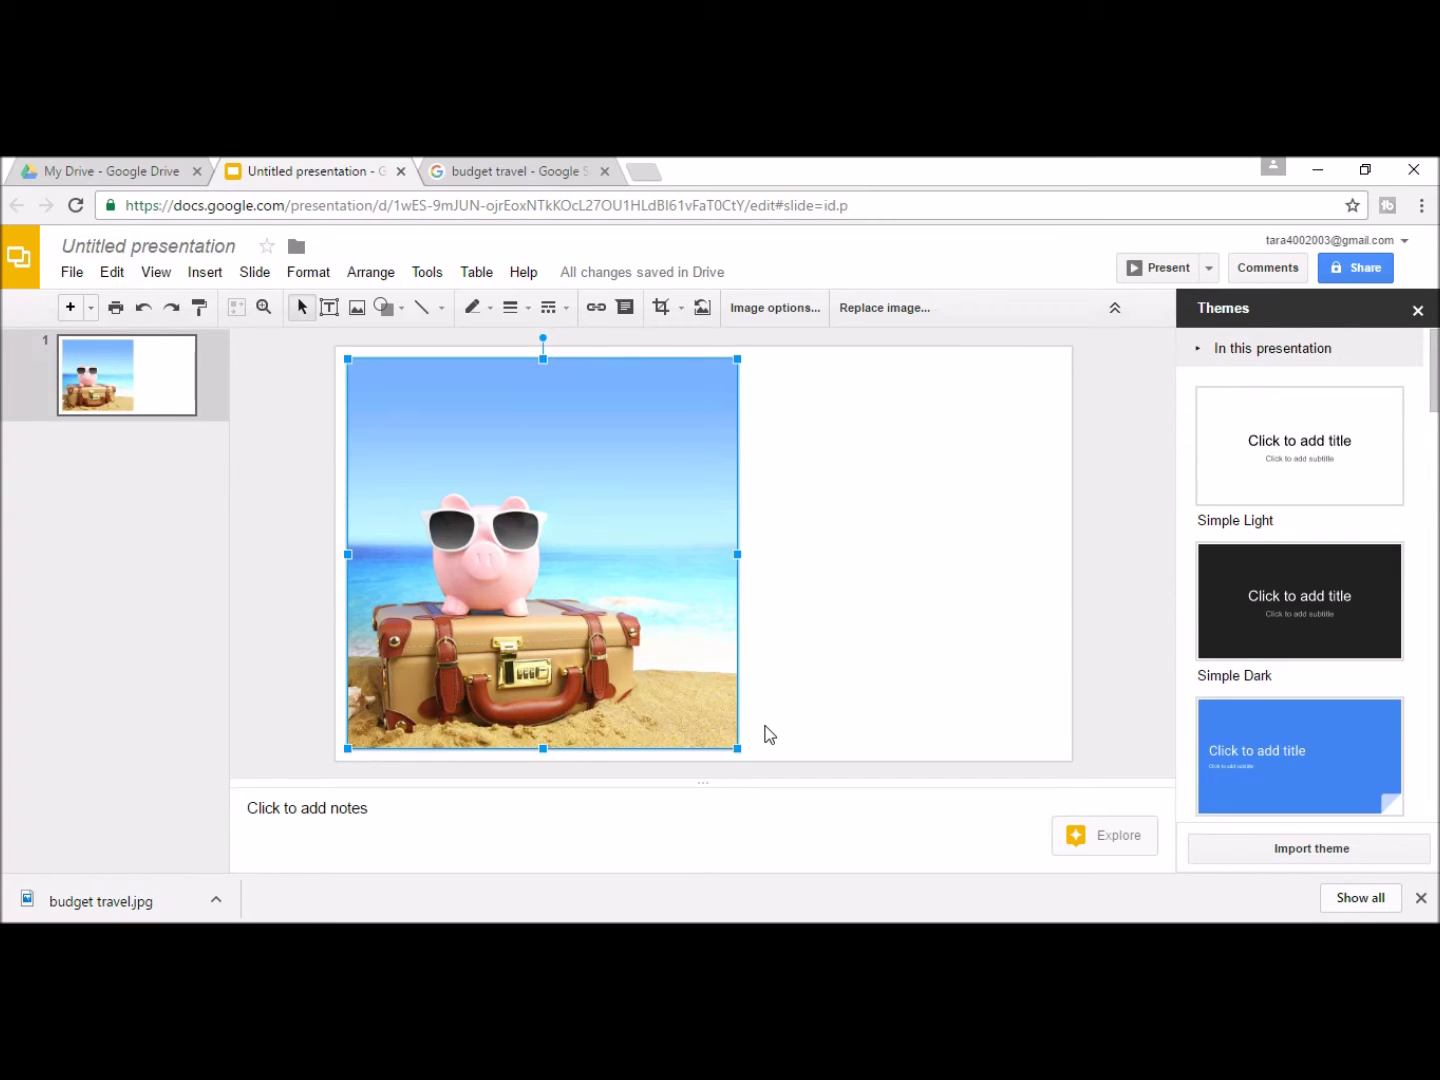
# - Stretch the piggy bank photo over the slide and type 'HOW TO TRAVEL FOR LESS'
pyautogui.moveTo(463, 576); pyautogui.dragTo(451, 556)
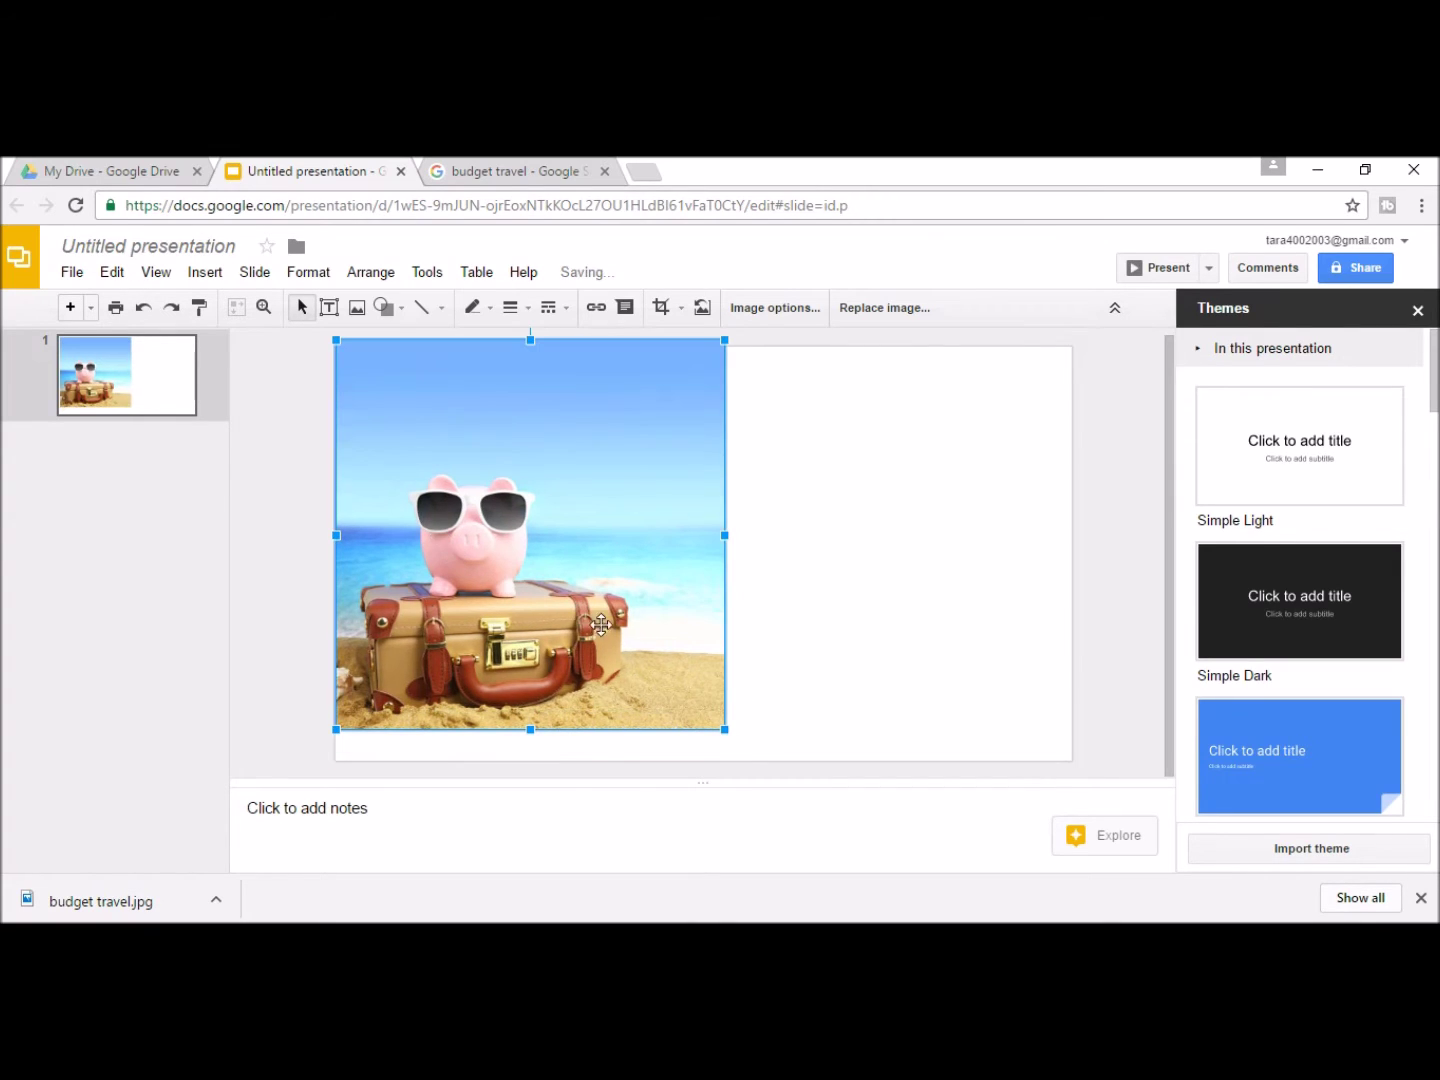
pyautogui.moveTo(733, 733); pyautogui.dragTo(1144, 839)
pyautogui.moveTo(659, 604); pyautogui.dragTo(732, 617)
pyautogui.moveTo(789, 736); pyautogui.dragTo(823, 700)
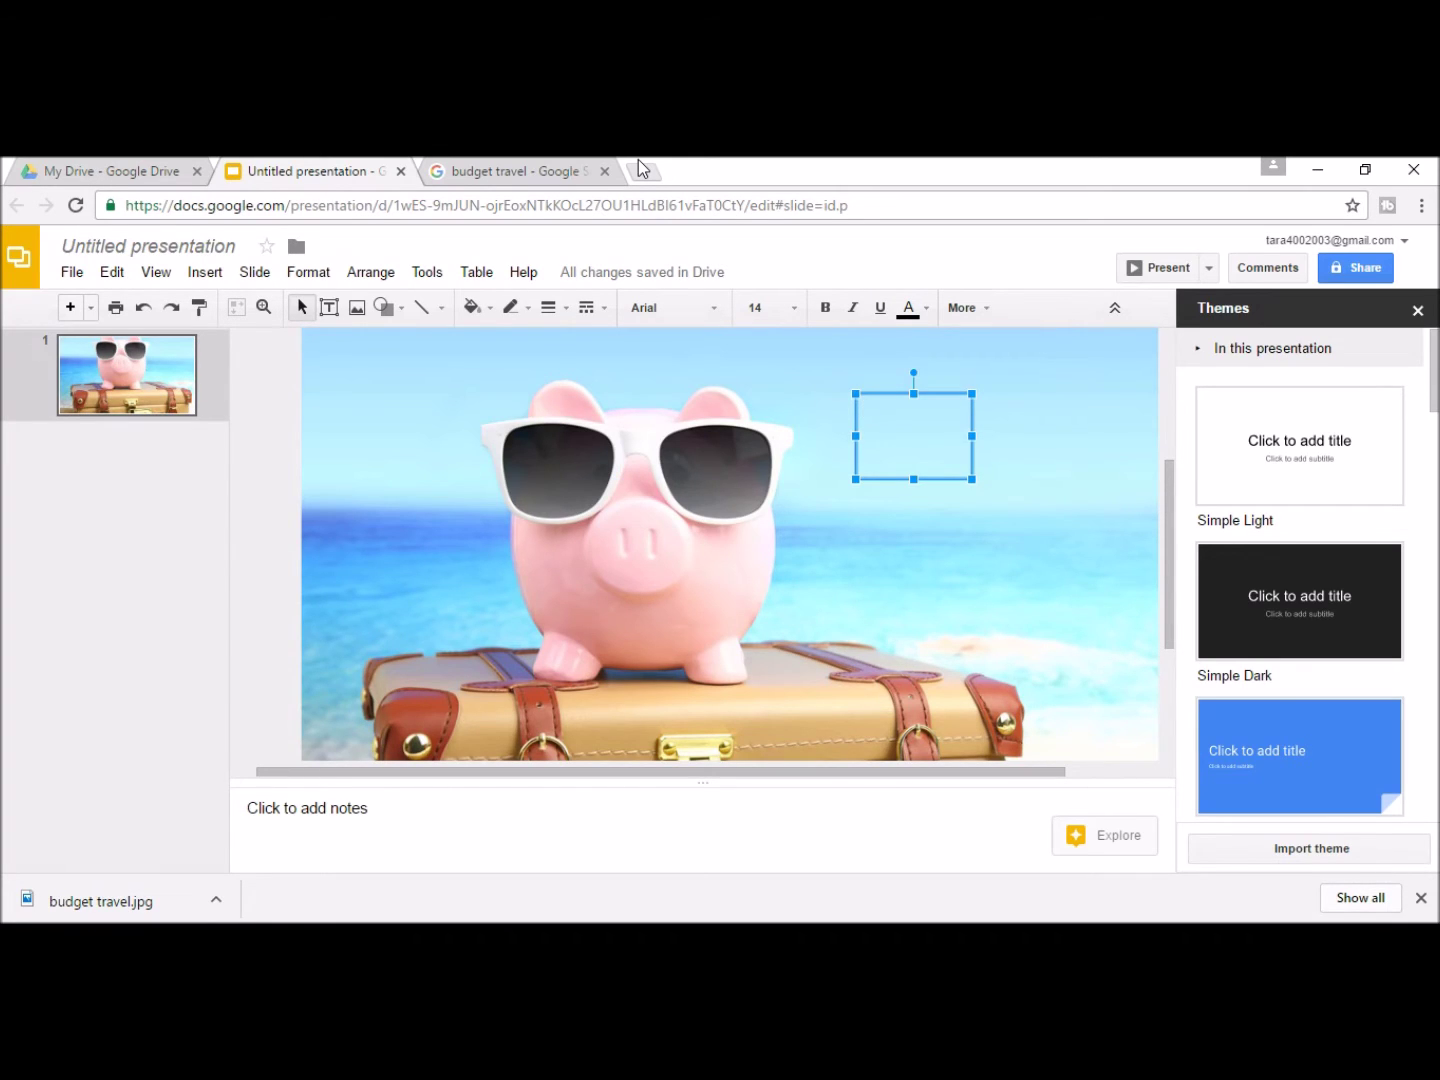
pyautogui.write('HOW T')
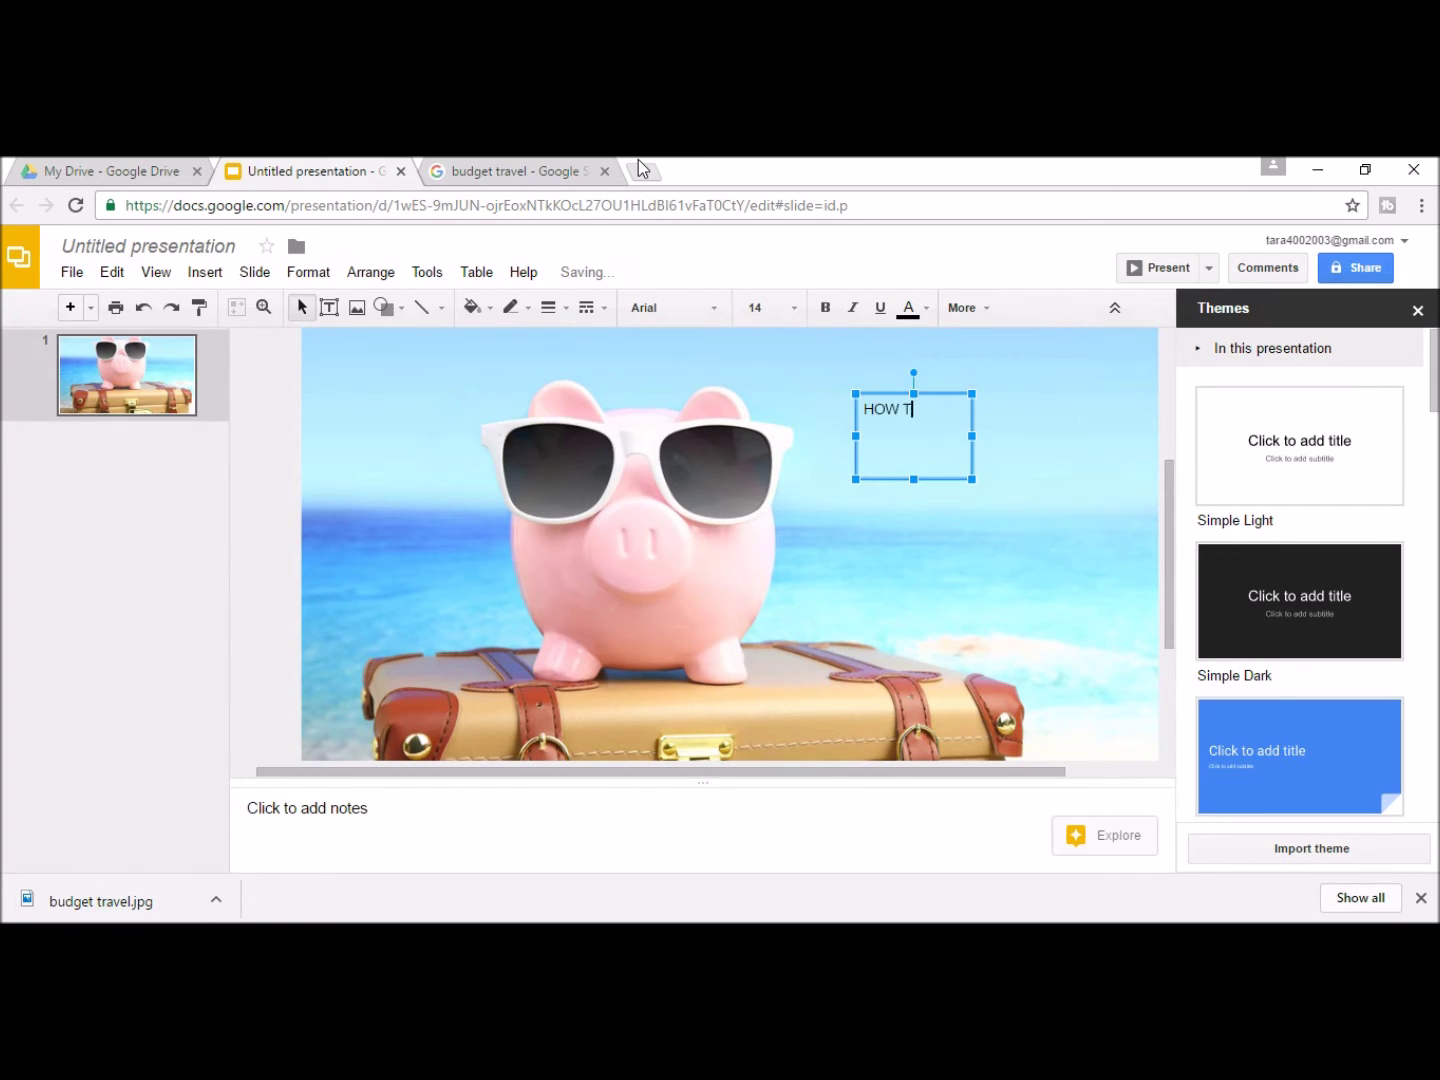
pyautogui.write('O TRAVEL FOR LESS')
pyautogui.hotkey('ctrl', 'a')
# - Set the title font to Bangers, widen its text box and centre the text
pyautogui.click(156, 272)
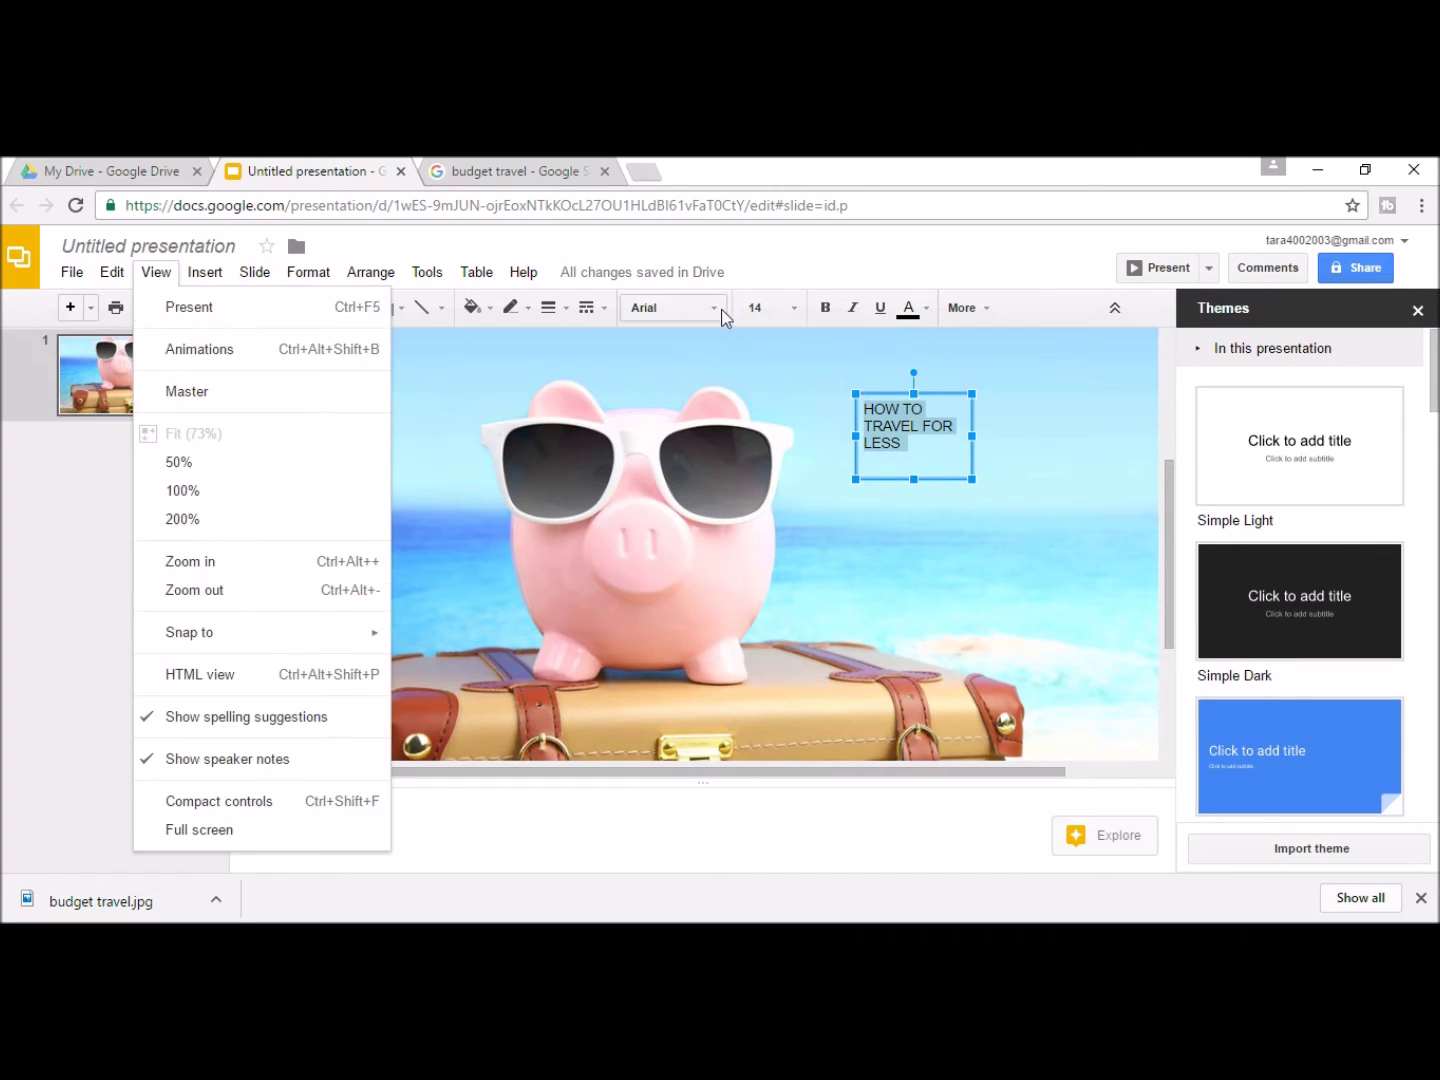
pyautogui.click(721, 309)
pyautogui.click(736, 466)
pyautogui.moveTo(971, 436); pyautogui.dragTo(1064, 436)
pyautogui.moveTo(852, 436); pyautogui.dragTo(758, 436)
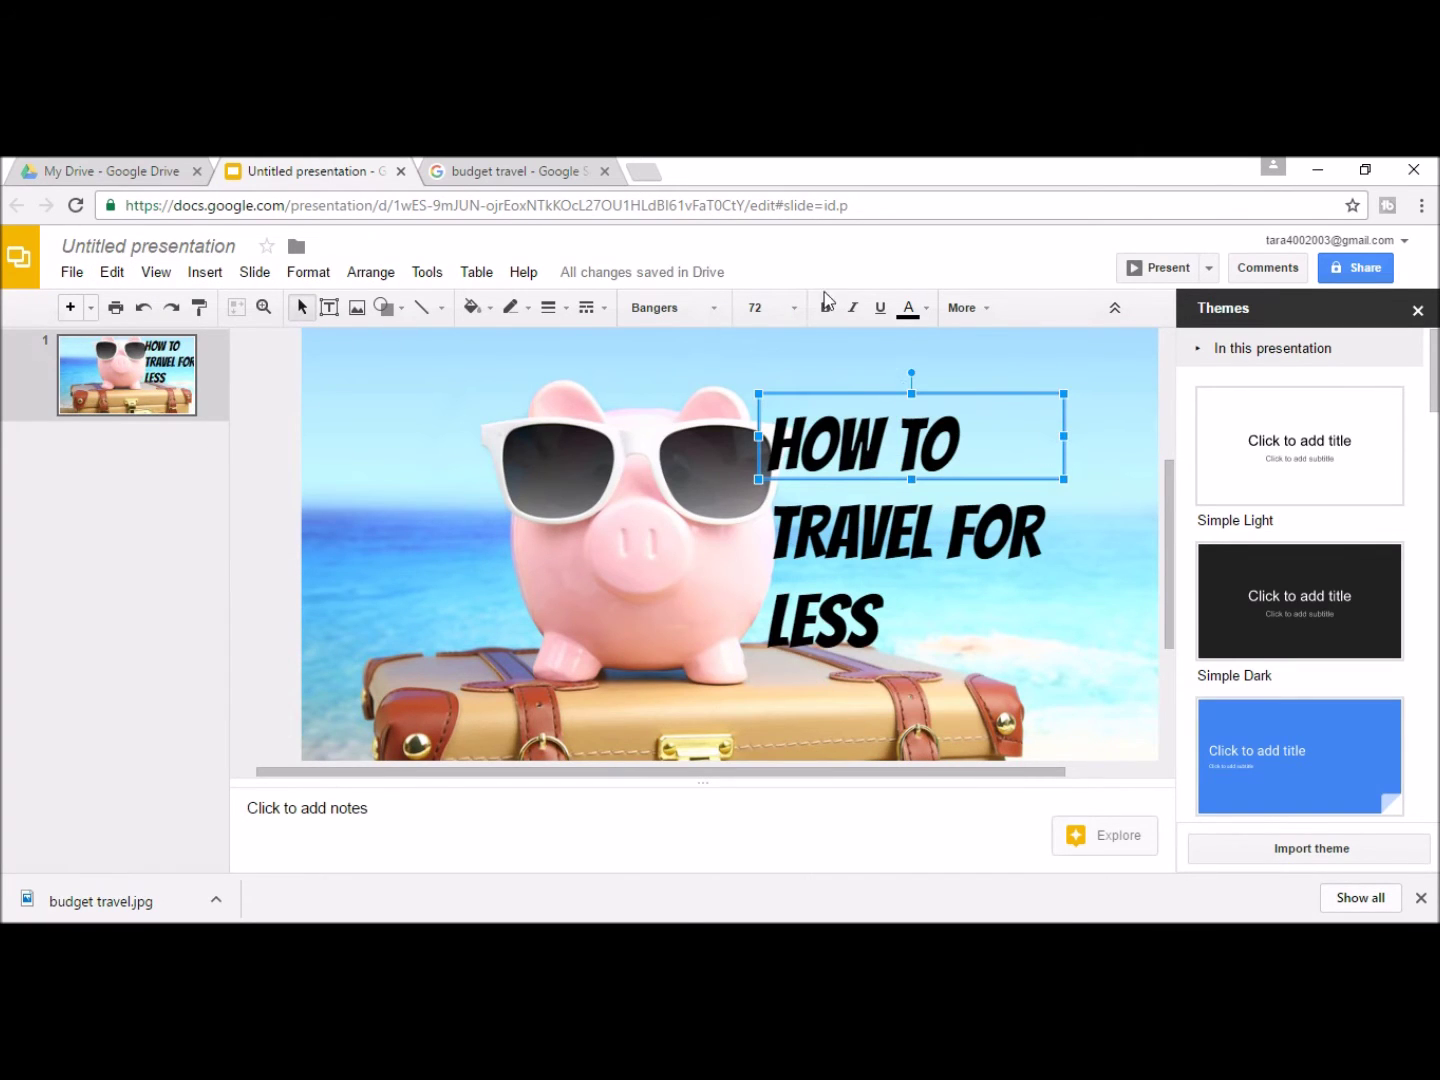
pyautogui.click(961, 307)
pyautogui.click(733, 345)
pyautogui.click(762, 379)
# - Try dark red and light highlights on the title, then remove the highlight
pyautogui.click(474, 308)
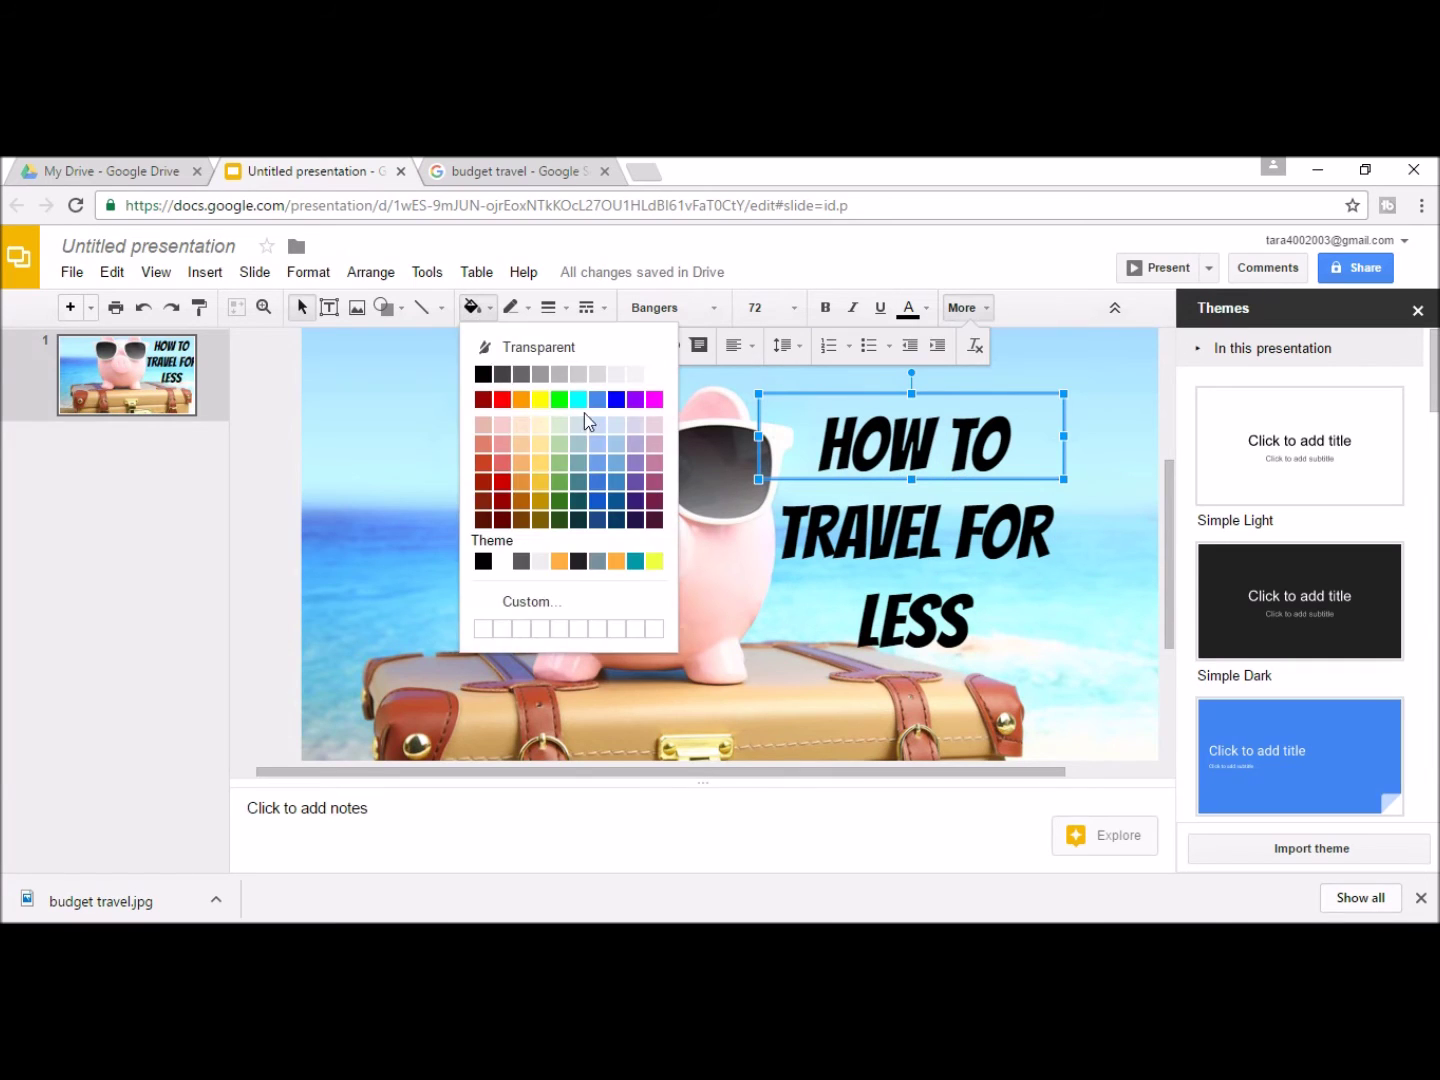
pyautogui.click(588, 421)
pyautogui.hotkey('ctrl', 'z')
pyautogui.click(308, 272)
pyautogui.click(659, 530)
pyautogui.click(545, 683)
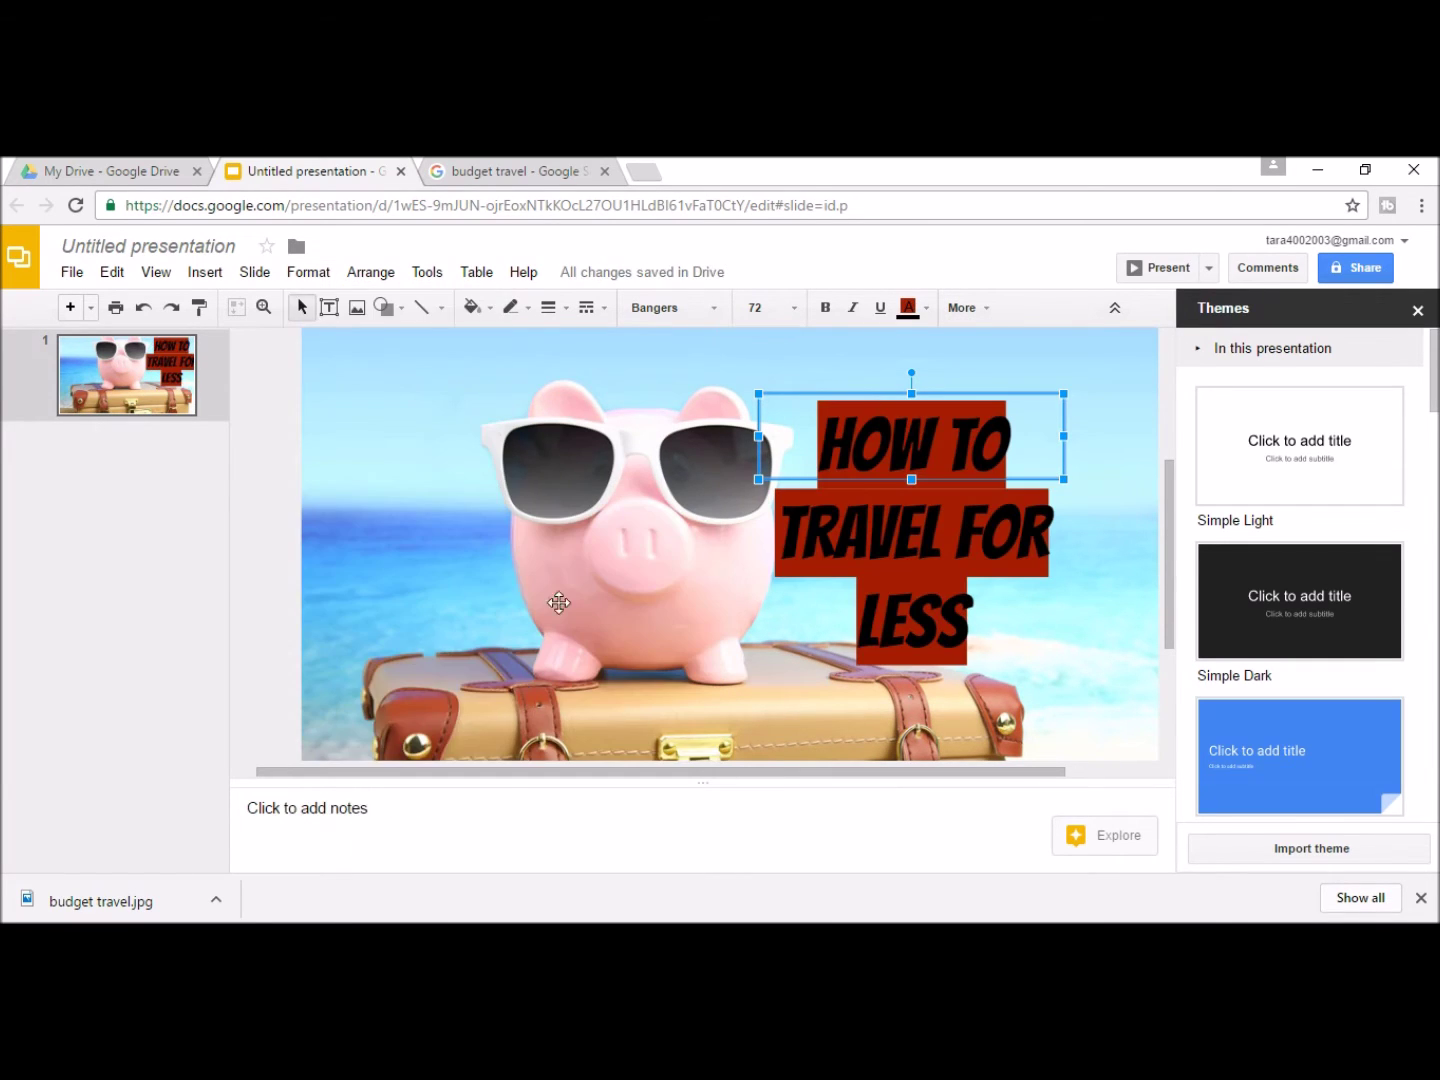
pyautogui.click(308, 272)
pyautogui.click(659, 532)
pyautogui.click(662, 595)
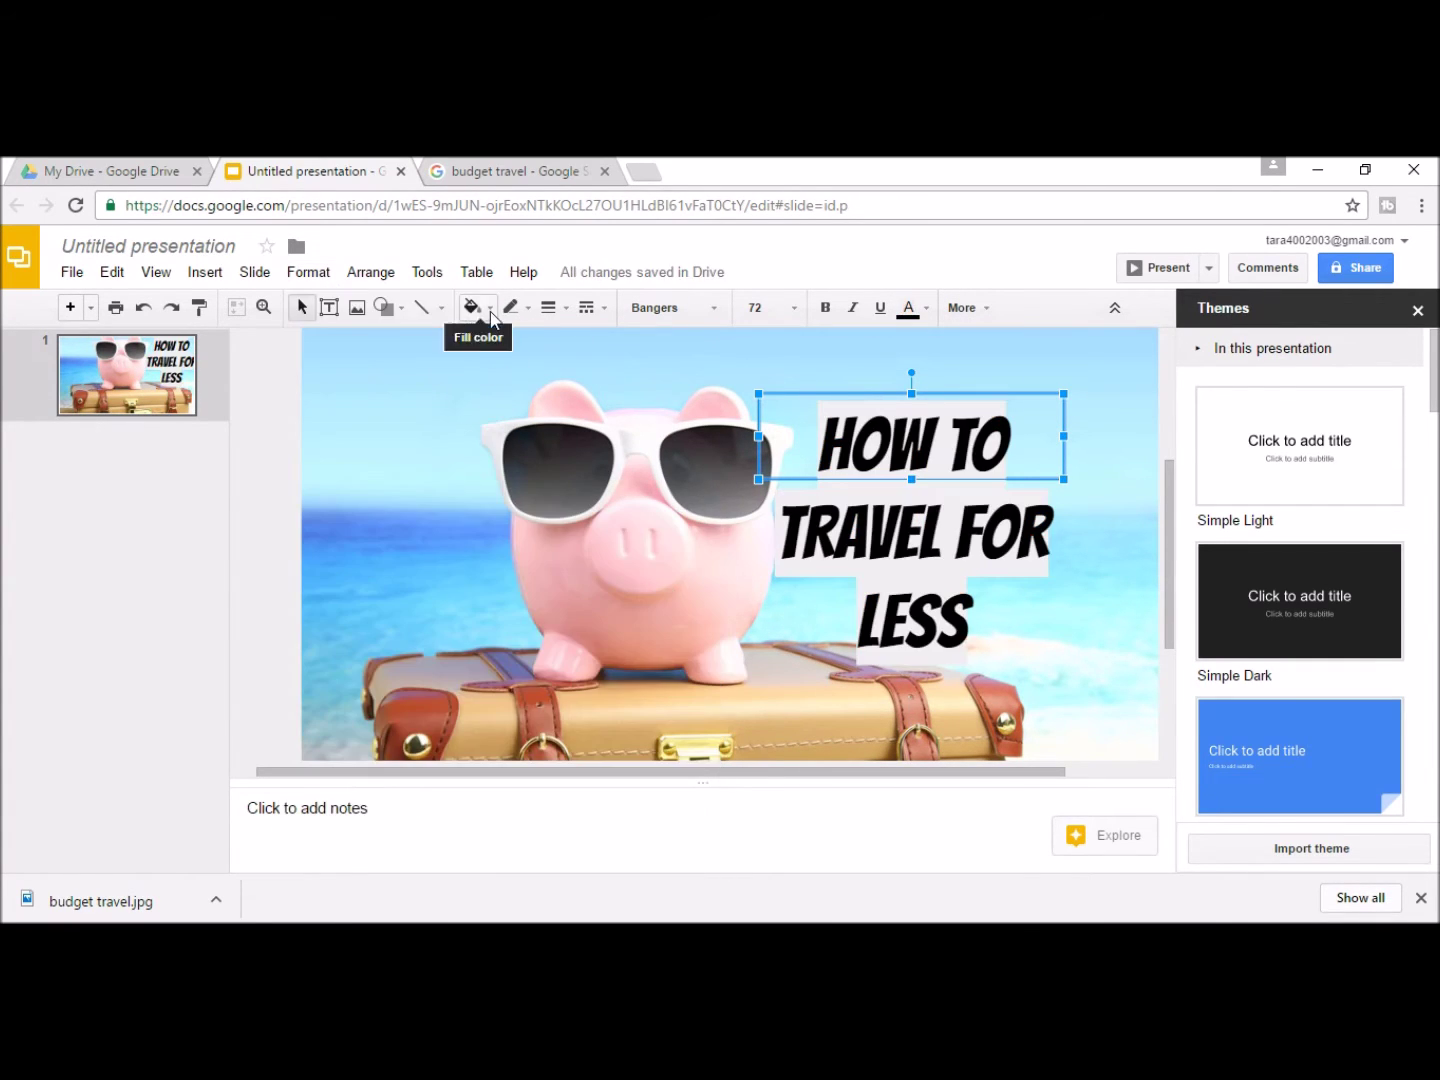
pyautogui.click(308, 272)
pyautogui.click(580, 566)
pyautogui.click(308, 272)
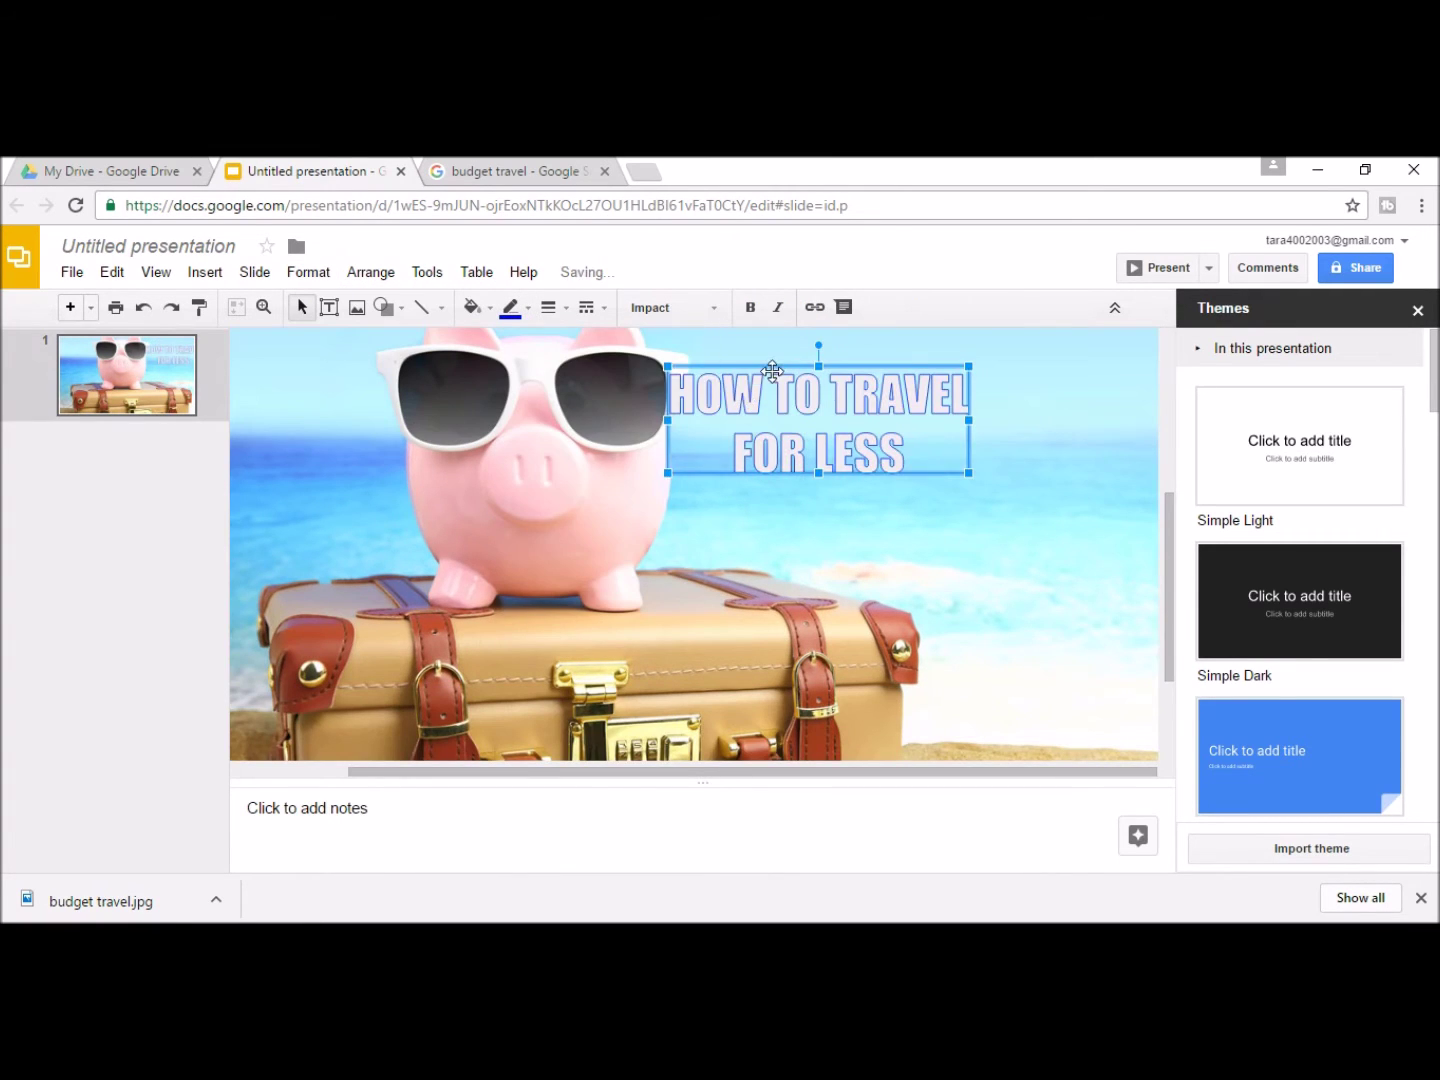
# - Enlarge the title, place it beside the pig and give it a dark grey outline
pyautogui.moveTo(820, 418); pyautogui.dragTo(965, 418)
pyautogui.click(548, 307)
pyautogui.click(585, 424)
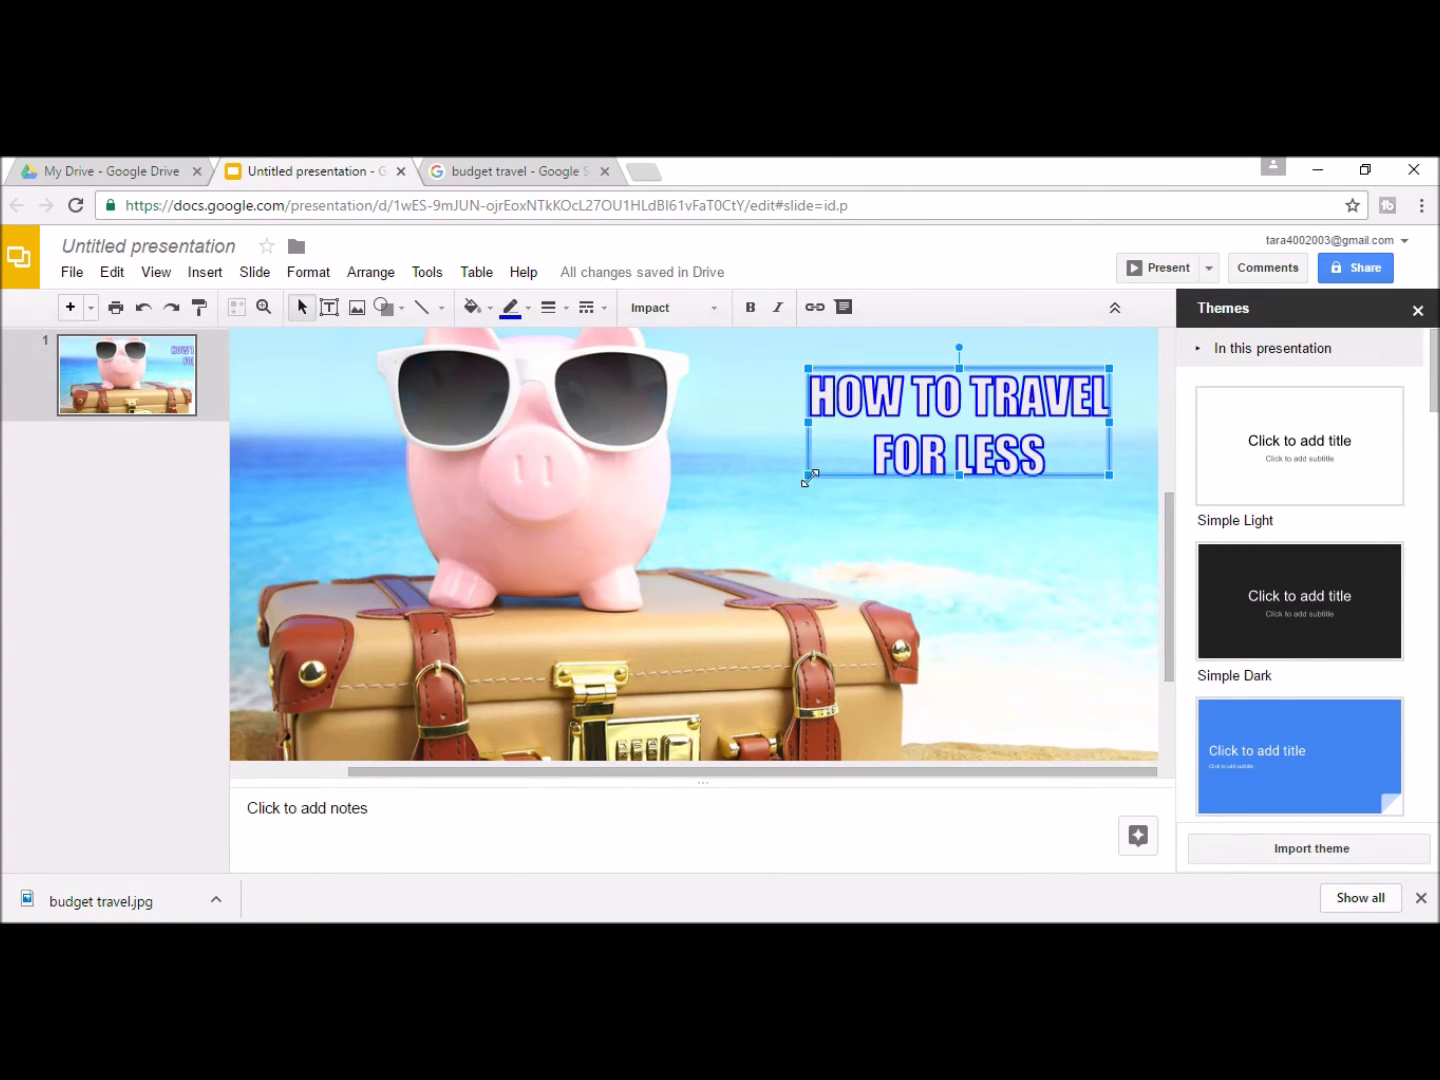
pyautogui.moveTo(810, 477); pyautogui.dragTo(633, 601)
pyautogui.moveTo(739, 360)
pyautogui.mouseDown()
pyautogui.moveTo(758, 366)
pyautogui.moveTo(729, 393)
pyautogui.mouseUp()
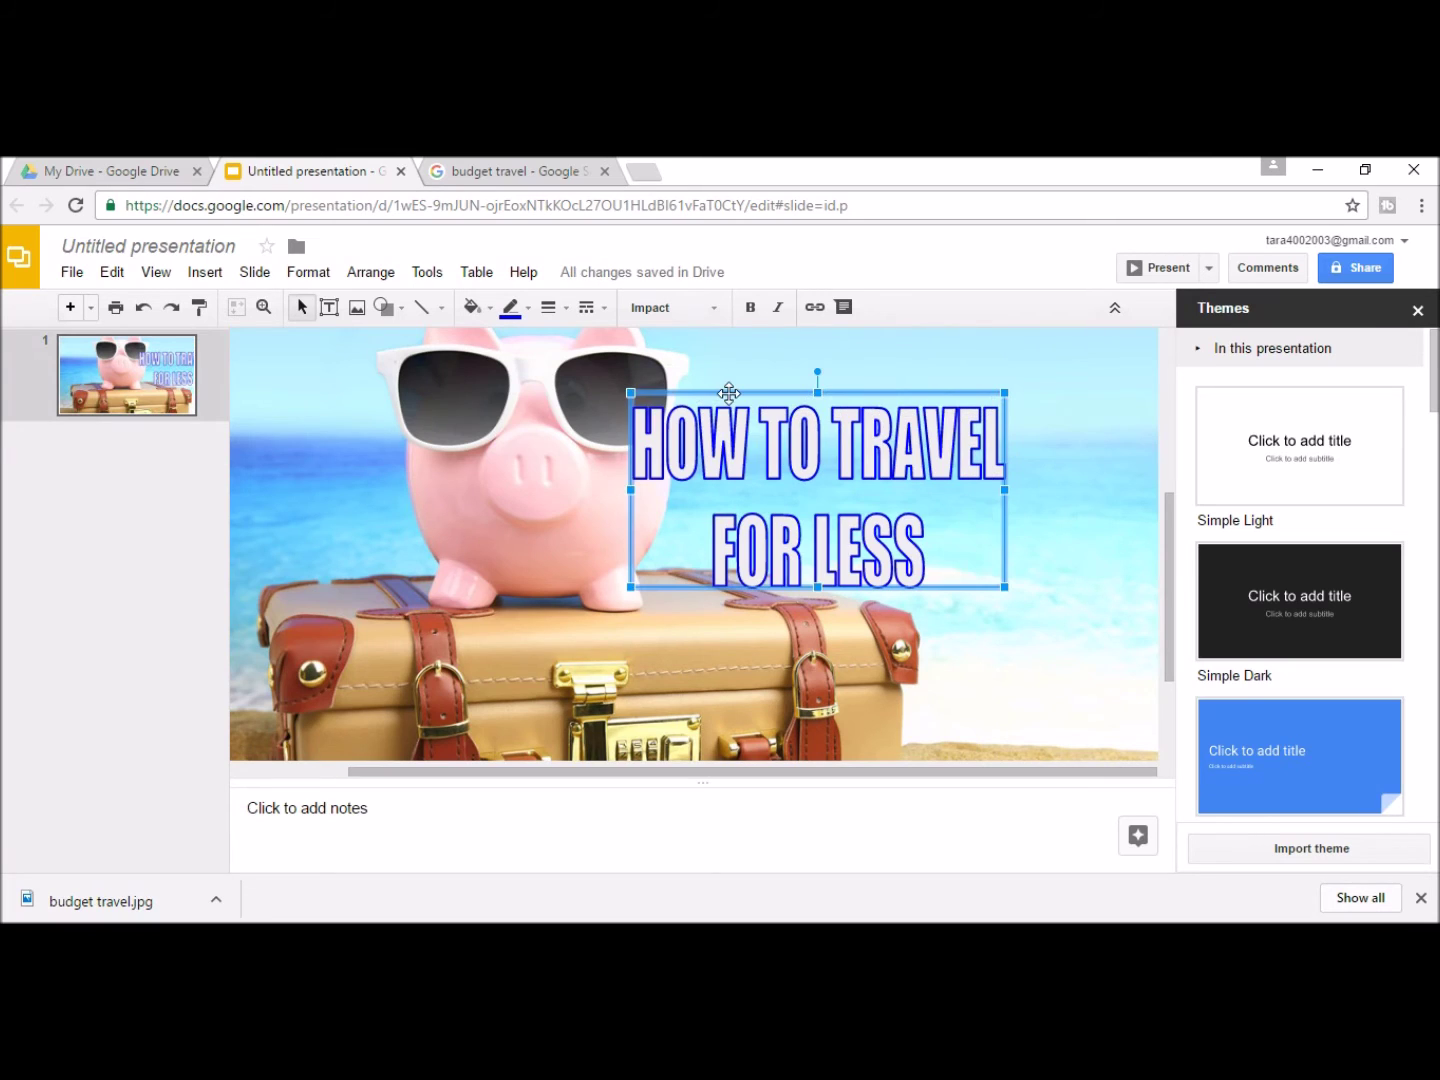
pyautogui.click(512, 307)
pyautogui.click(534, 373)
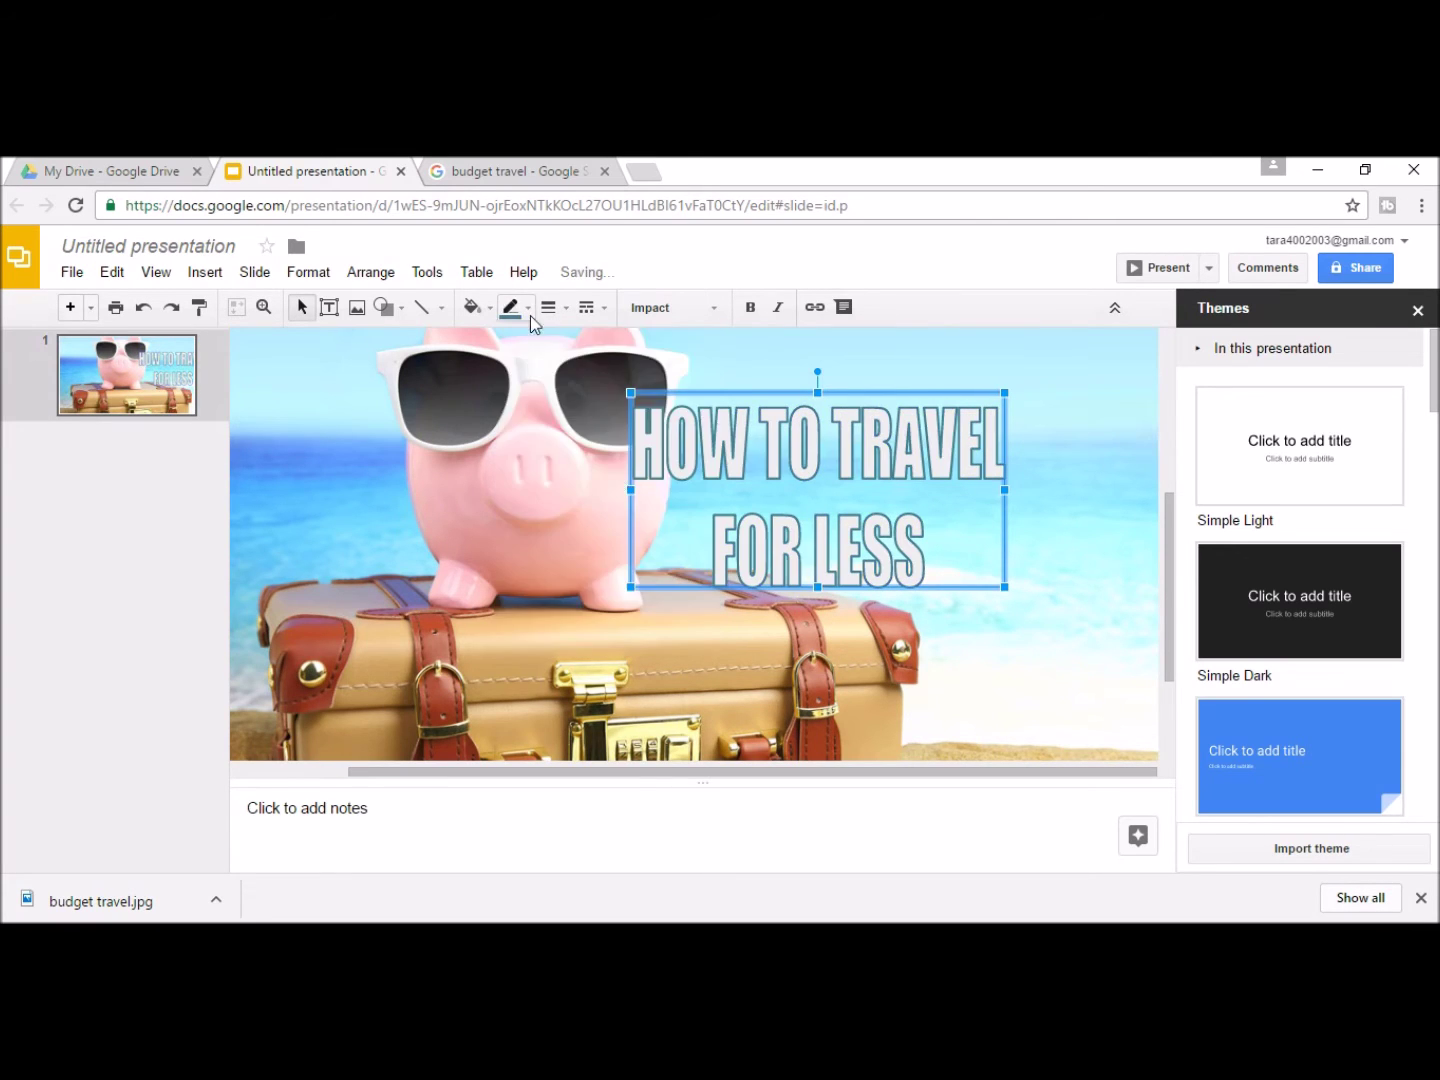
# - Insert a gold dollar sign image found by searching 'DOLLAR SIGN'
pyautogui.click(622, 519)
pyautogui.click(356, 307)
pyautogui.click(941, 356)
pyautogui.write('DOLLAR SIGN')
pyautogui.press('Return')
pyautogui.click(563, 597)
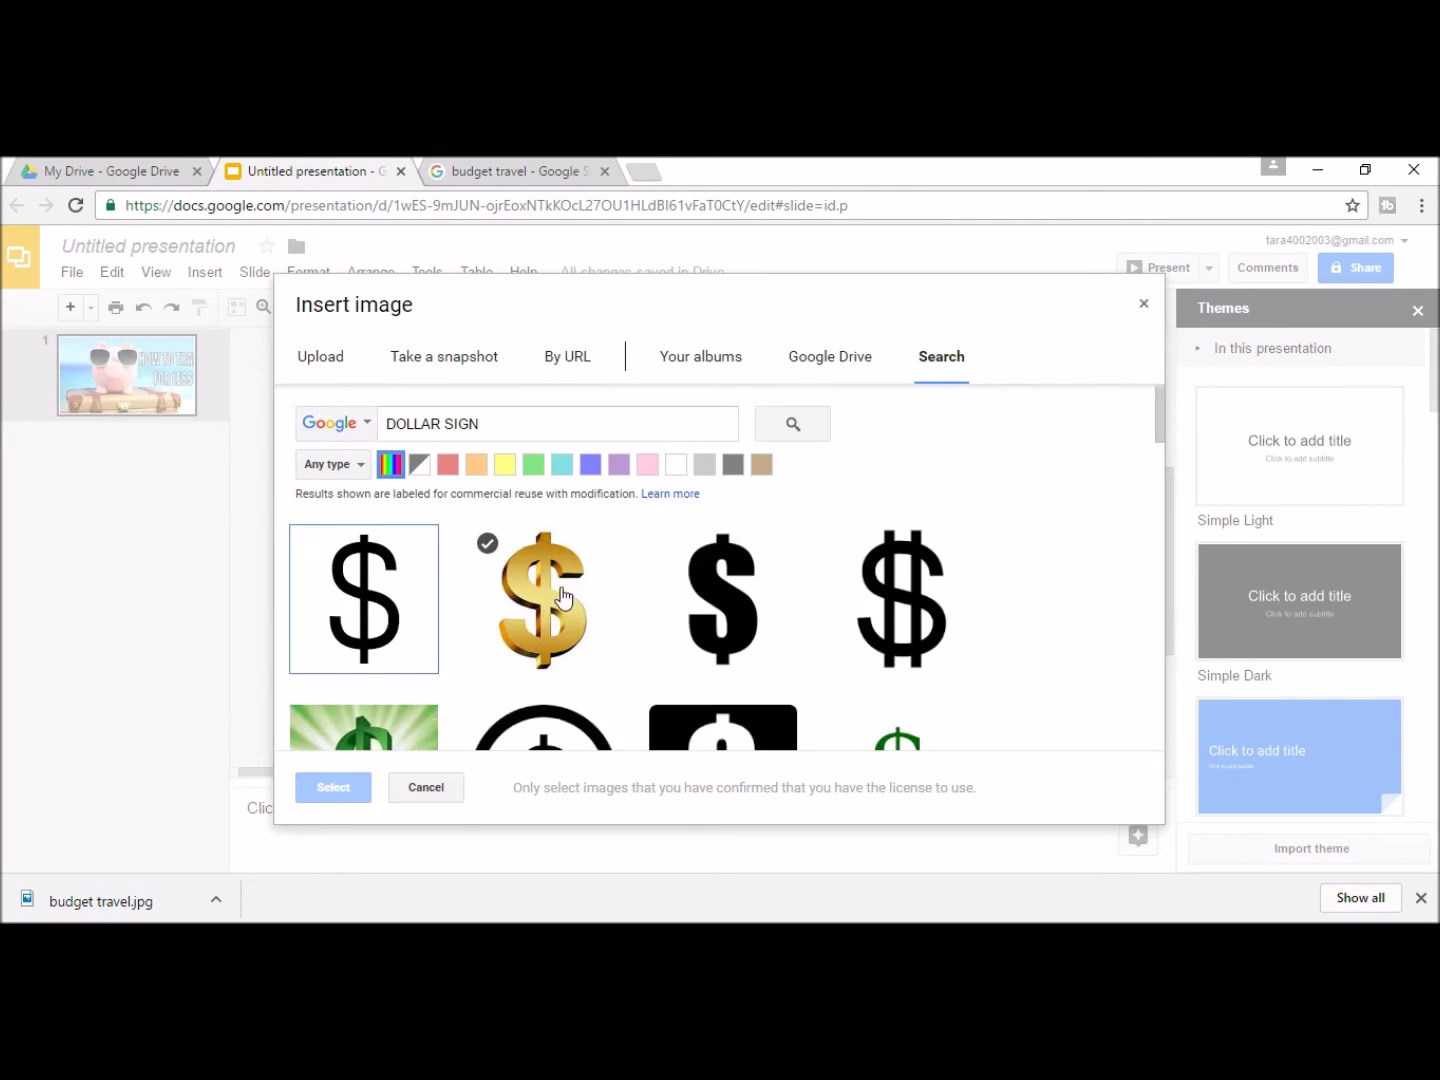
pyautogui.click(333, 787)
pyautogui.scroll(-3, 700, 545)
pyautogui.scroll(3, 700, 545)
# - Download the slide as a JPEG image
pyautogui.click(72, 272)
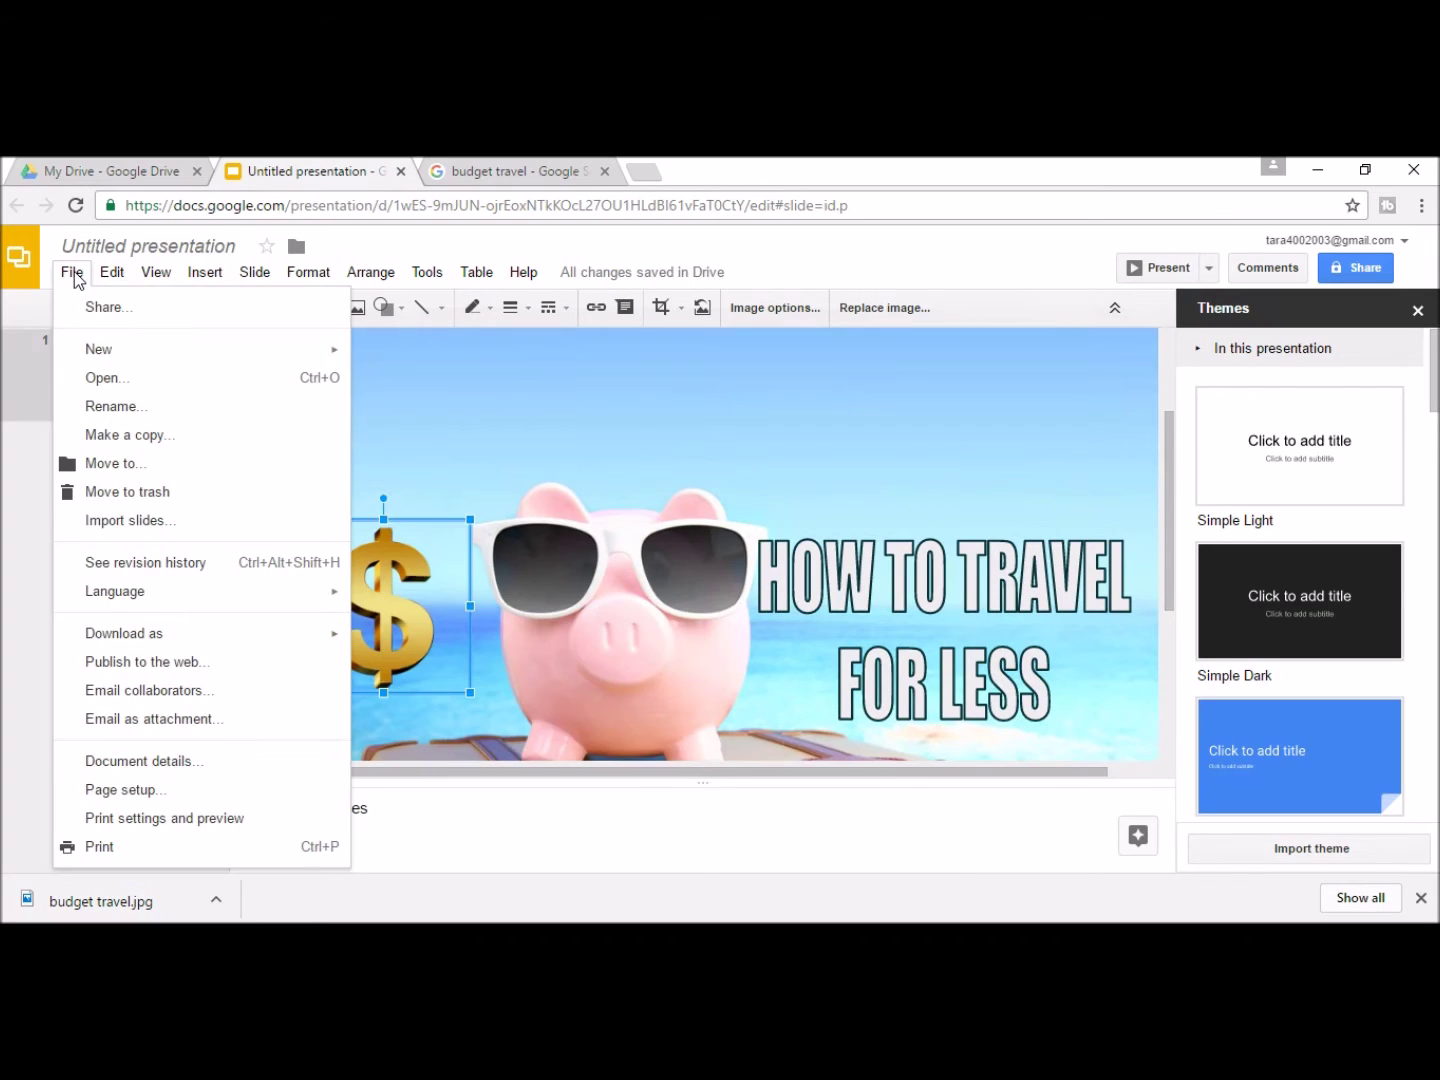
pyautogui.moveTo(160, 634)
pyautogui.click(470, 748)
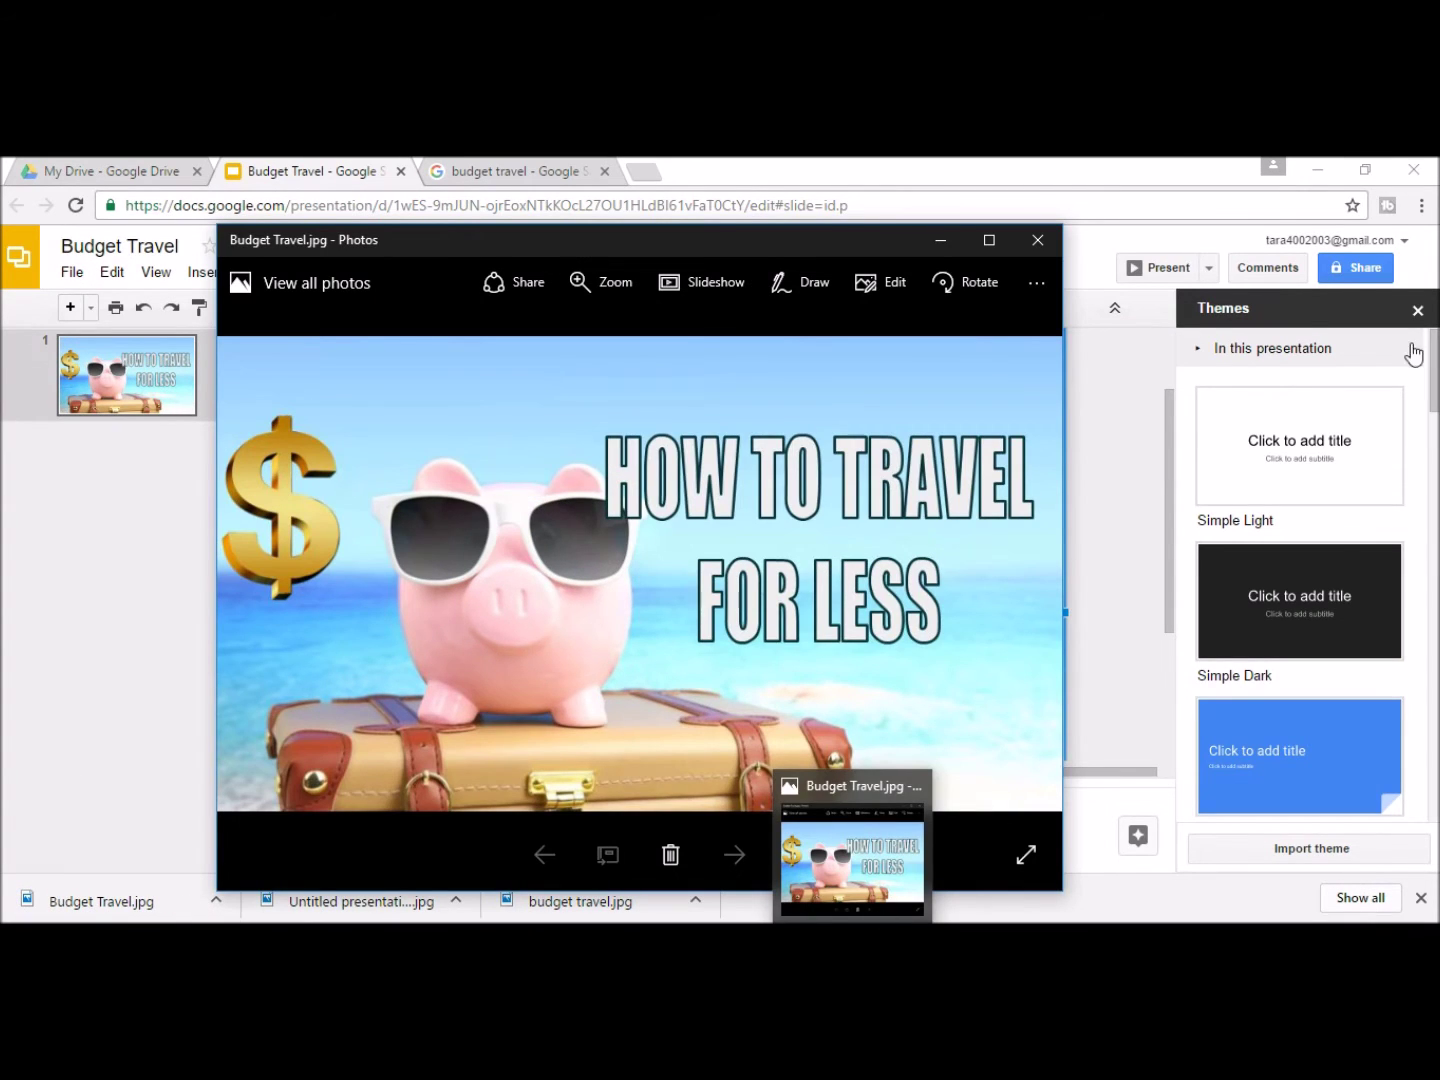
# - Look over the downloaded Budget Travel.jpg in Photos, then close the viewer
pyautogui.scroll(-1, 704, 555)
pyautogui.scroll(1, 704, 555)
pyautogui.scroll(-1, 704, 555)
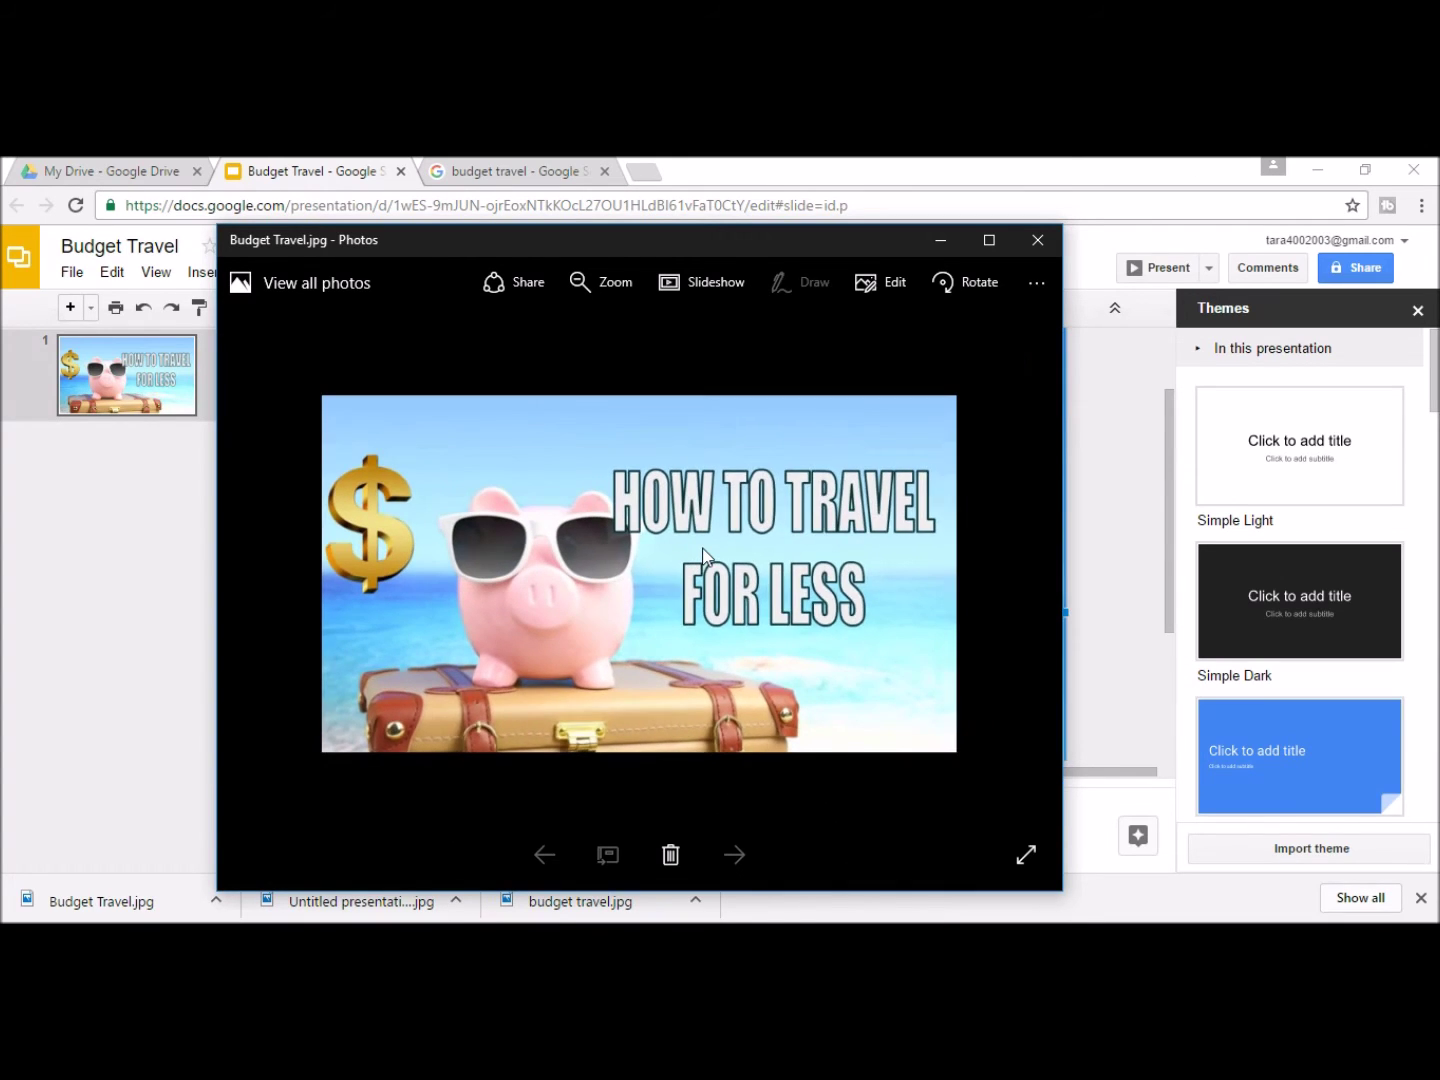
pyautogui.scroll(1, 704, 555)
pyautogui.click(1034, 245)
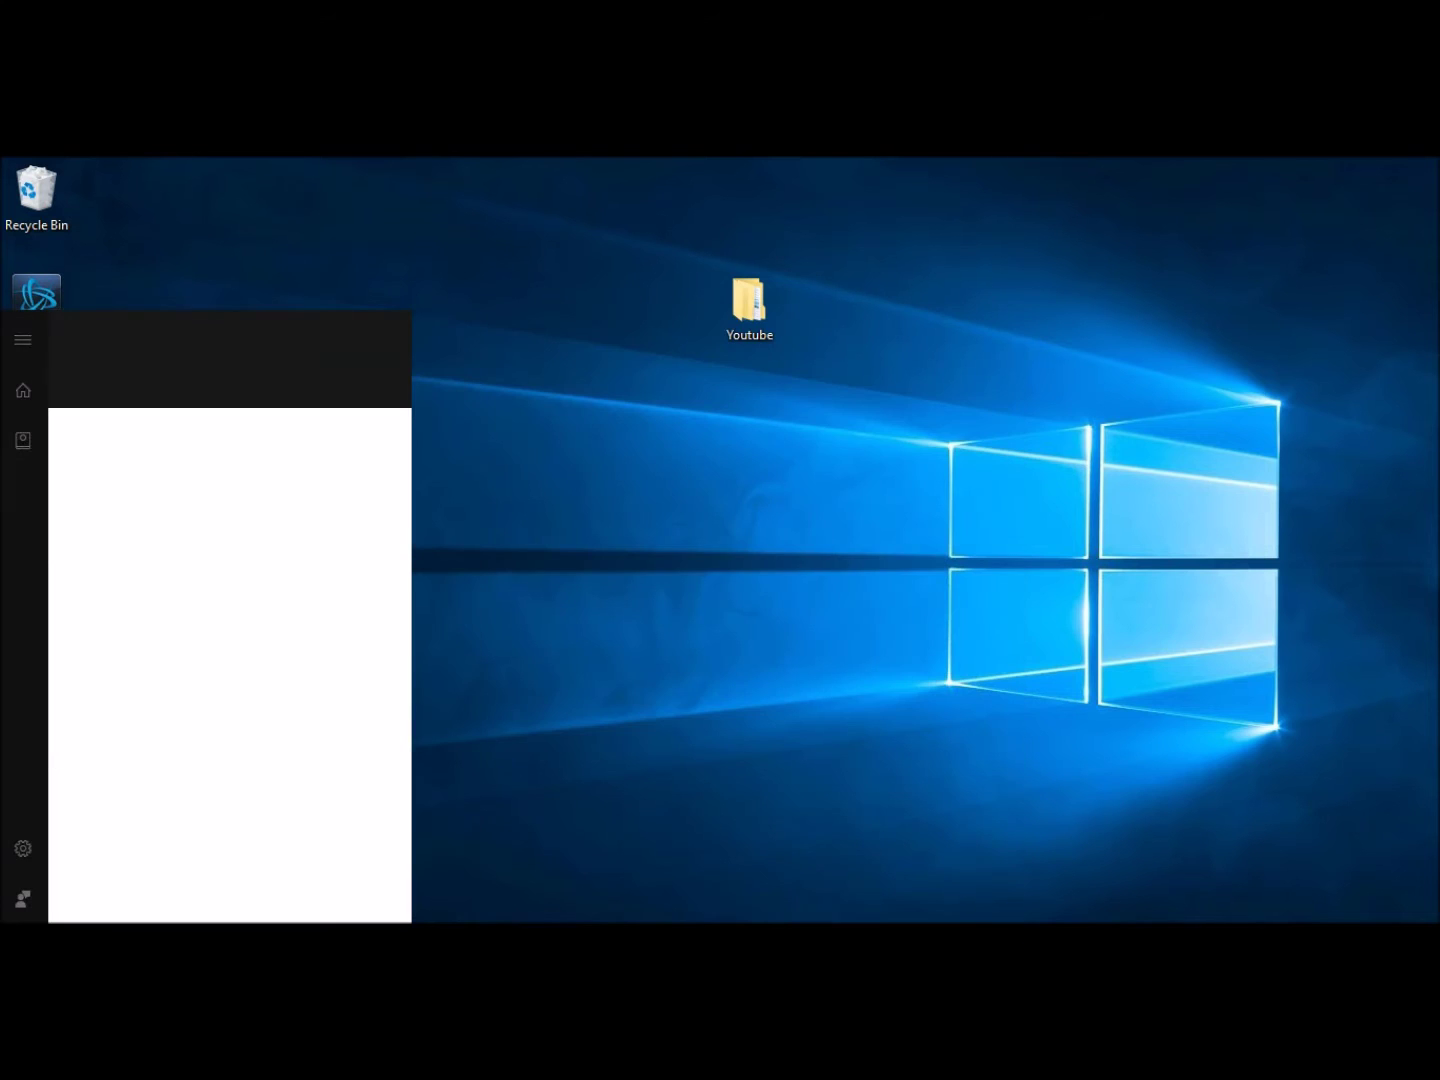
# - Search the Start menu for 'paint' and launch the Paint desktop app
pyautogui.write('paint')
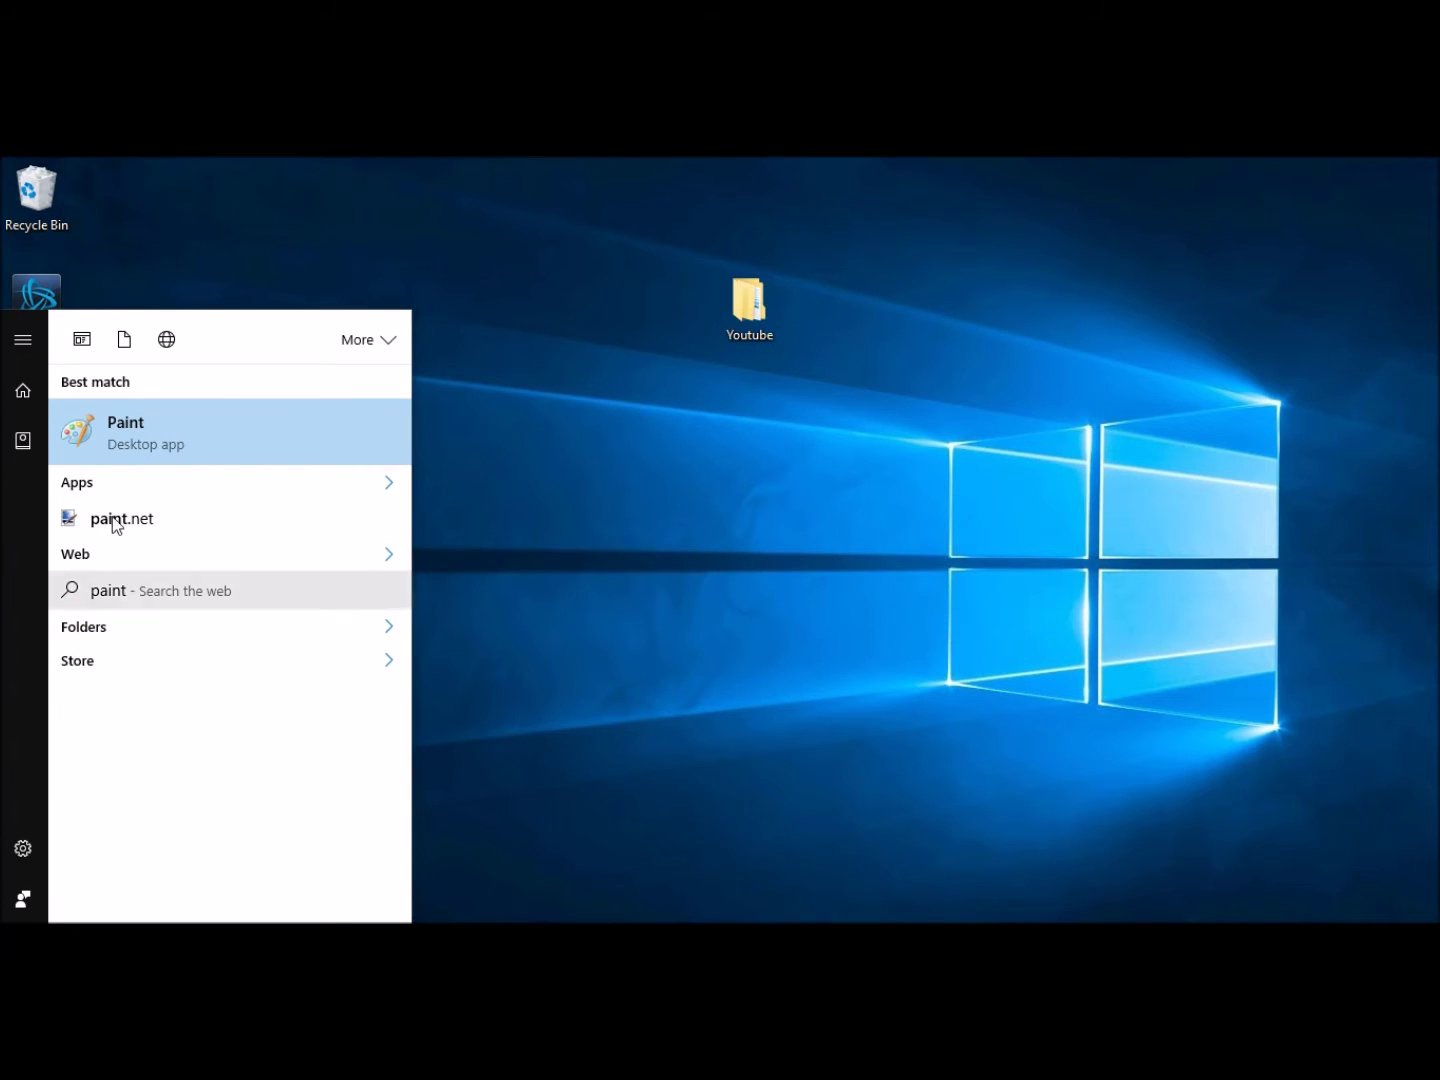
pyautogui.click(99, 435)
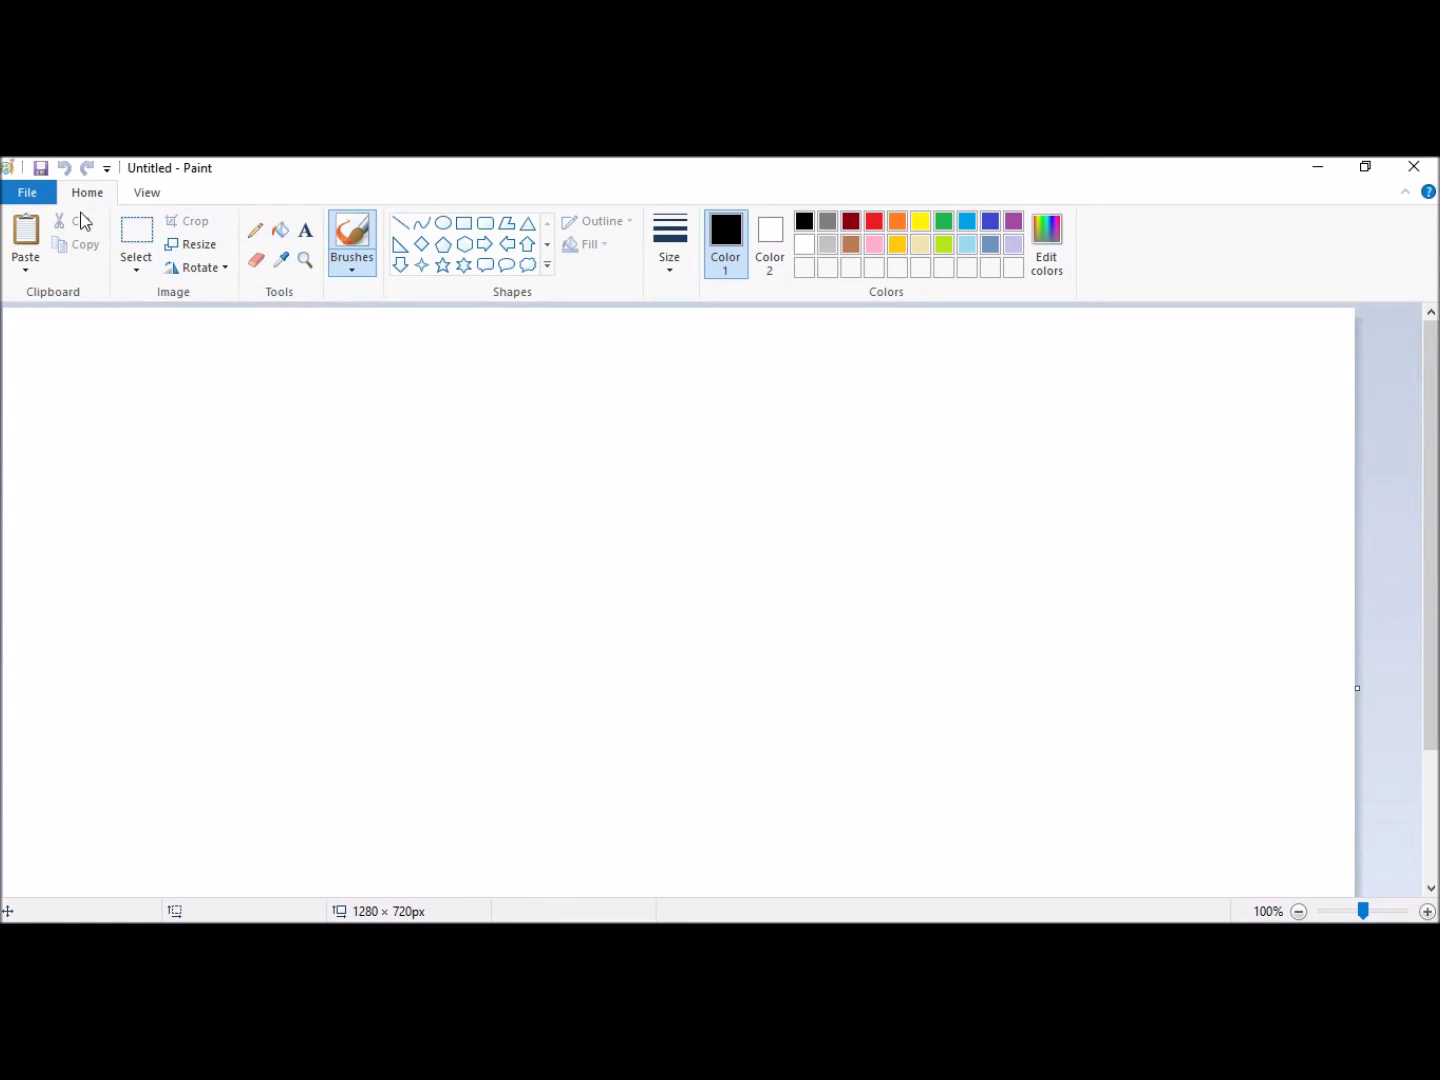
# - Use Paste from to load the 'budget travel' image from Pictures onto the canvas
pyautogui.click(24, 268)
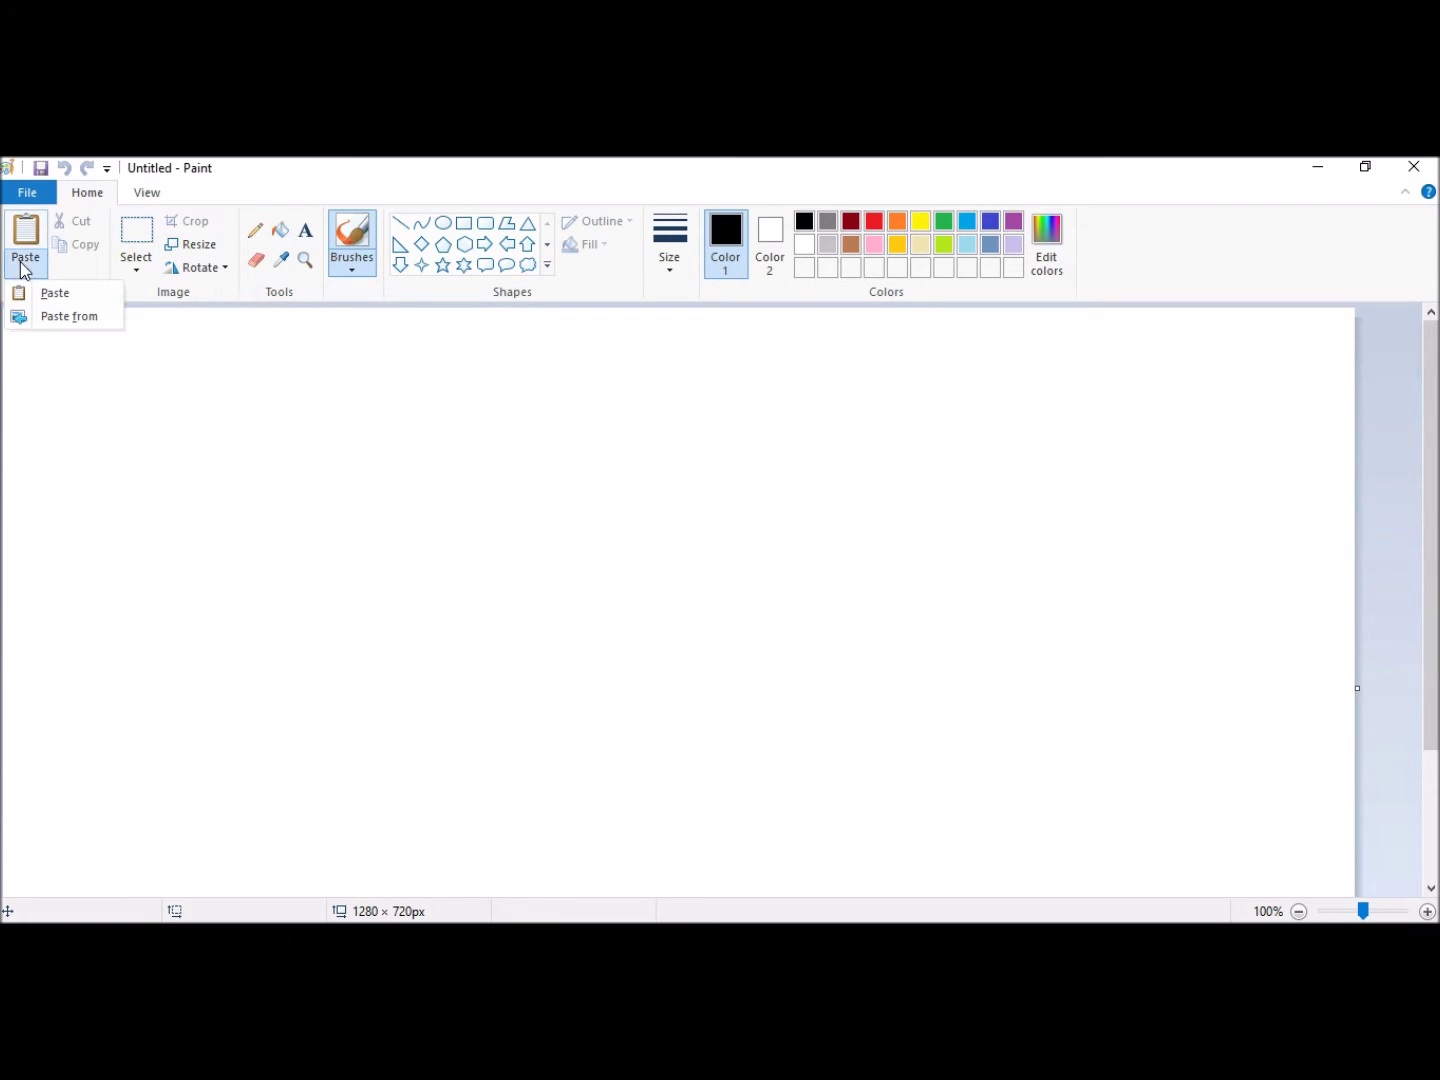
pyautogui.click(44, 318)
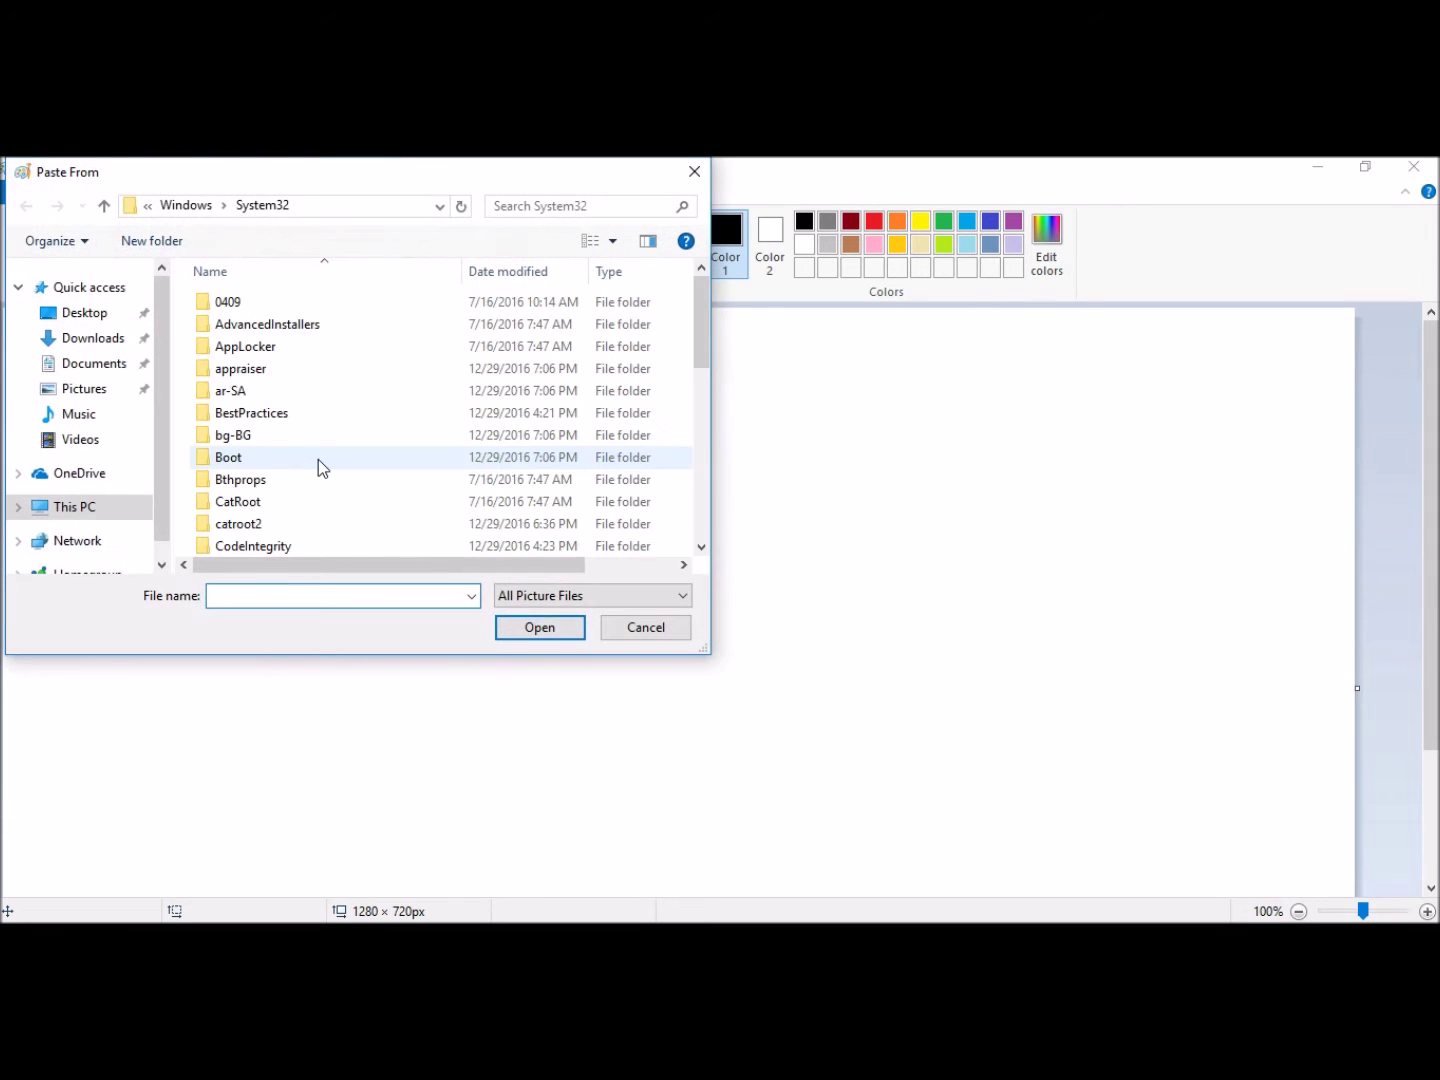
pyautogui.click(111, 345)
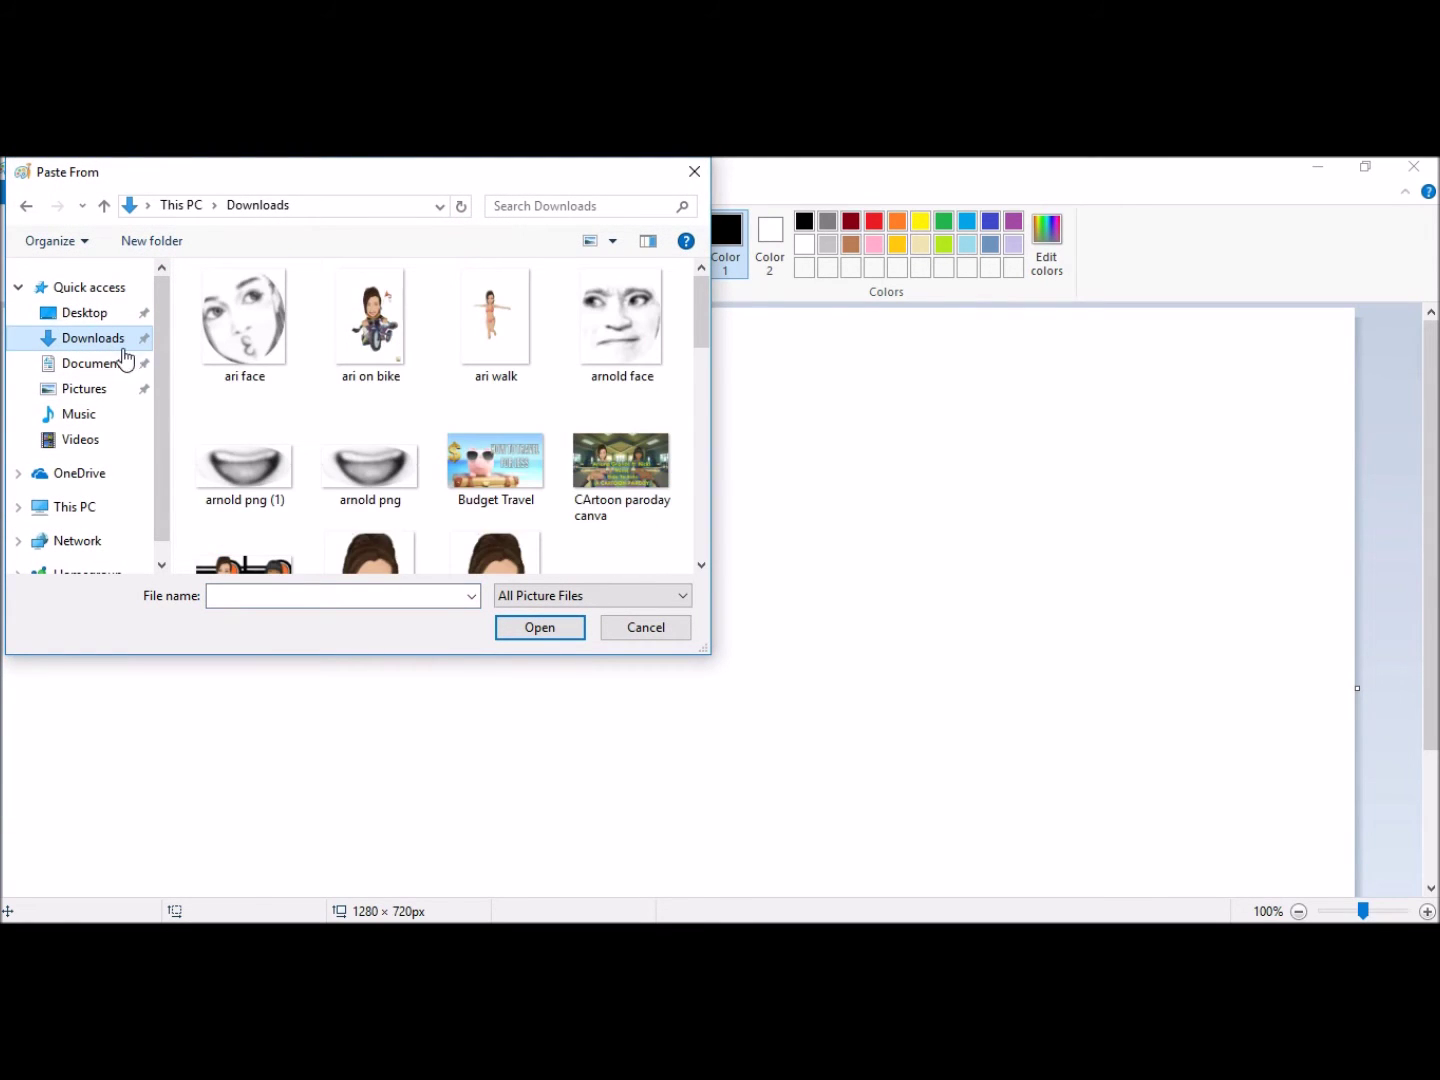
pyautogui.scroll(-10, 582, 402)
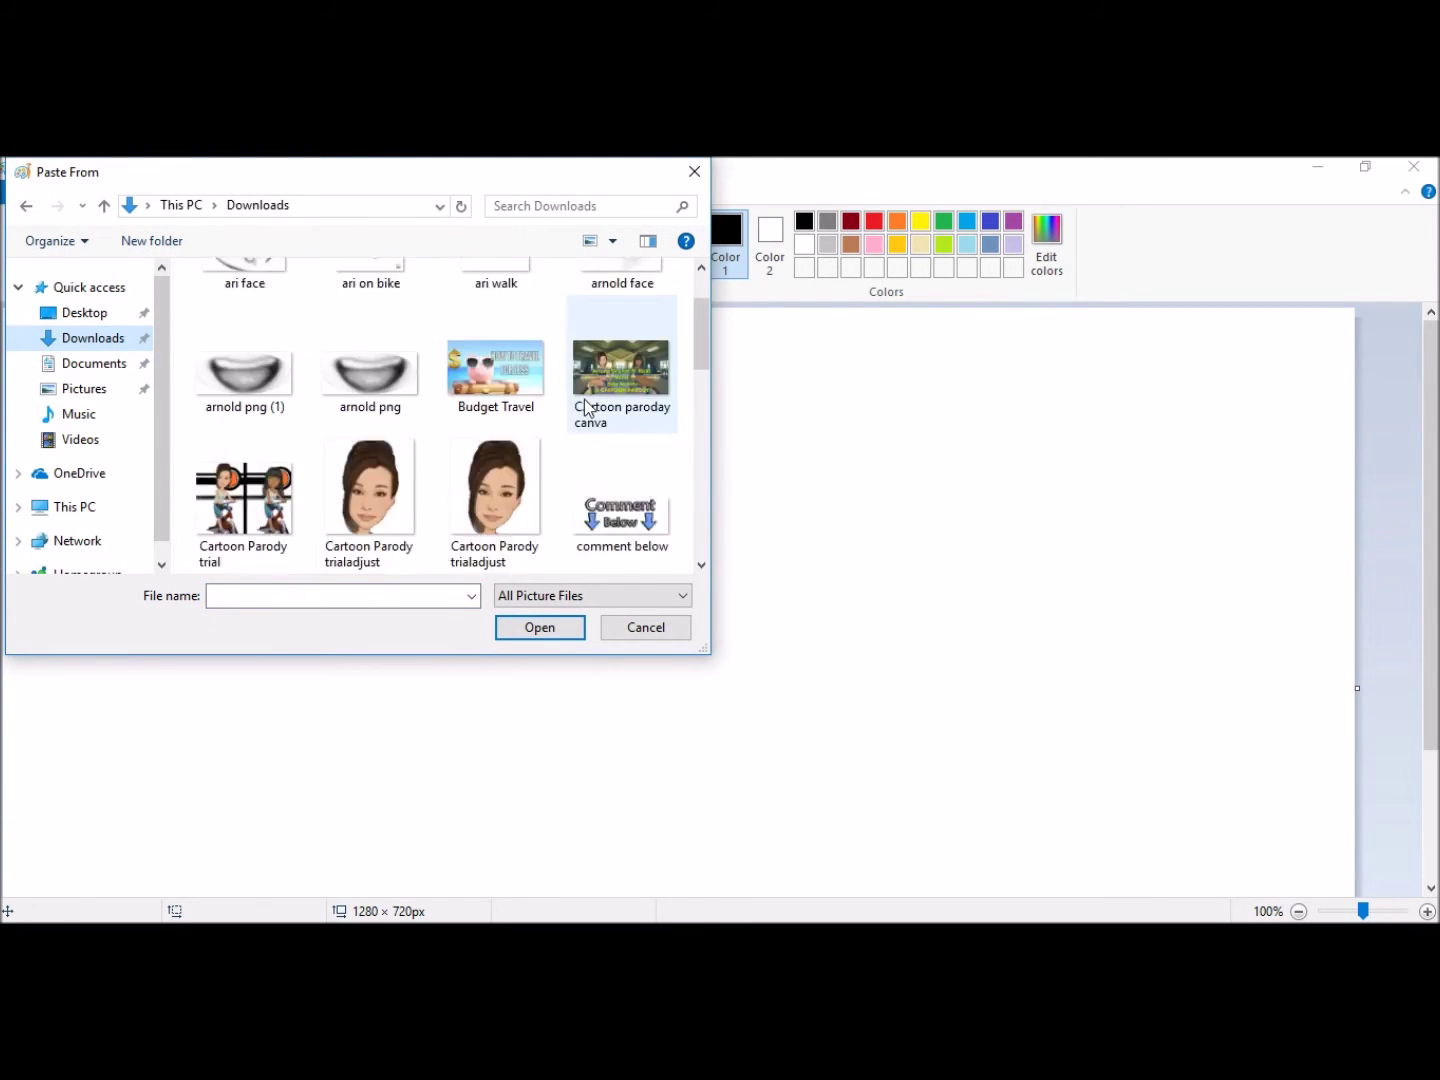
pyautogui.click(100, 390)
pyautogui.click(530, 365)
pyautogui.click(547, 623)
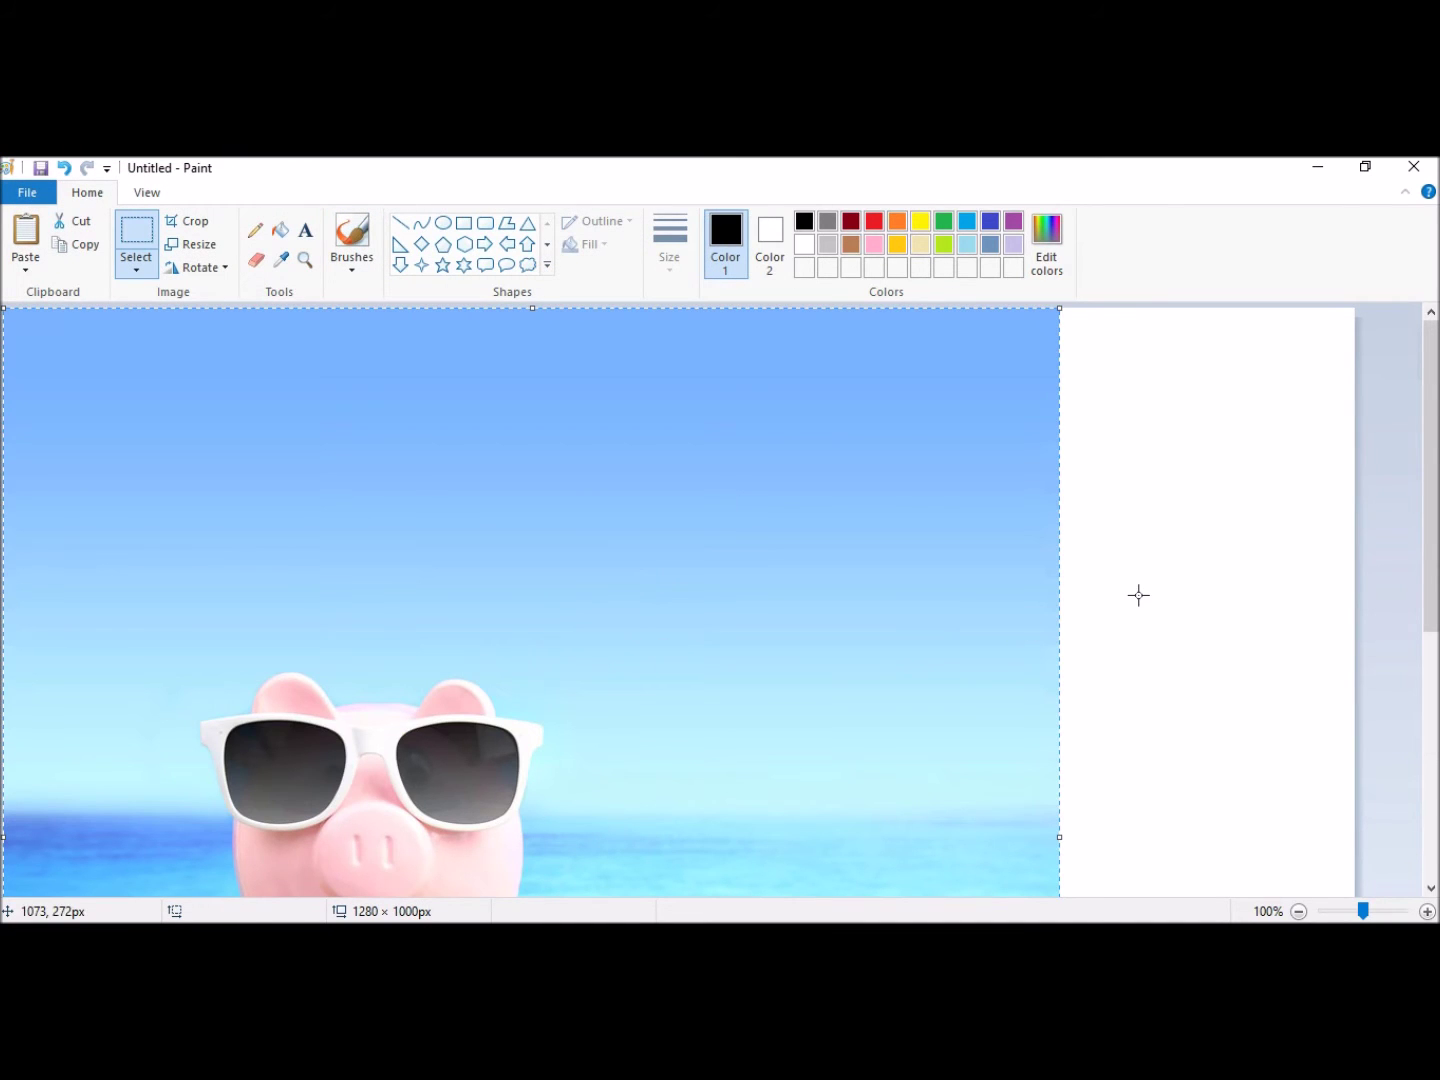
pyautogui.scroll(-5, 1141, 593)
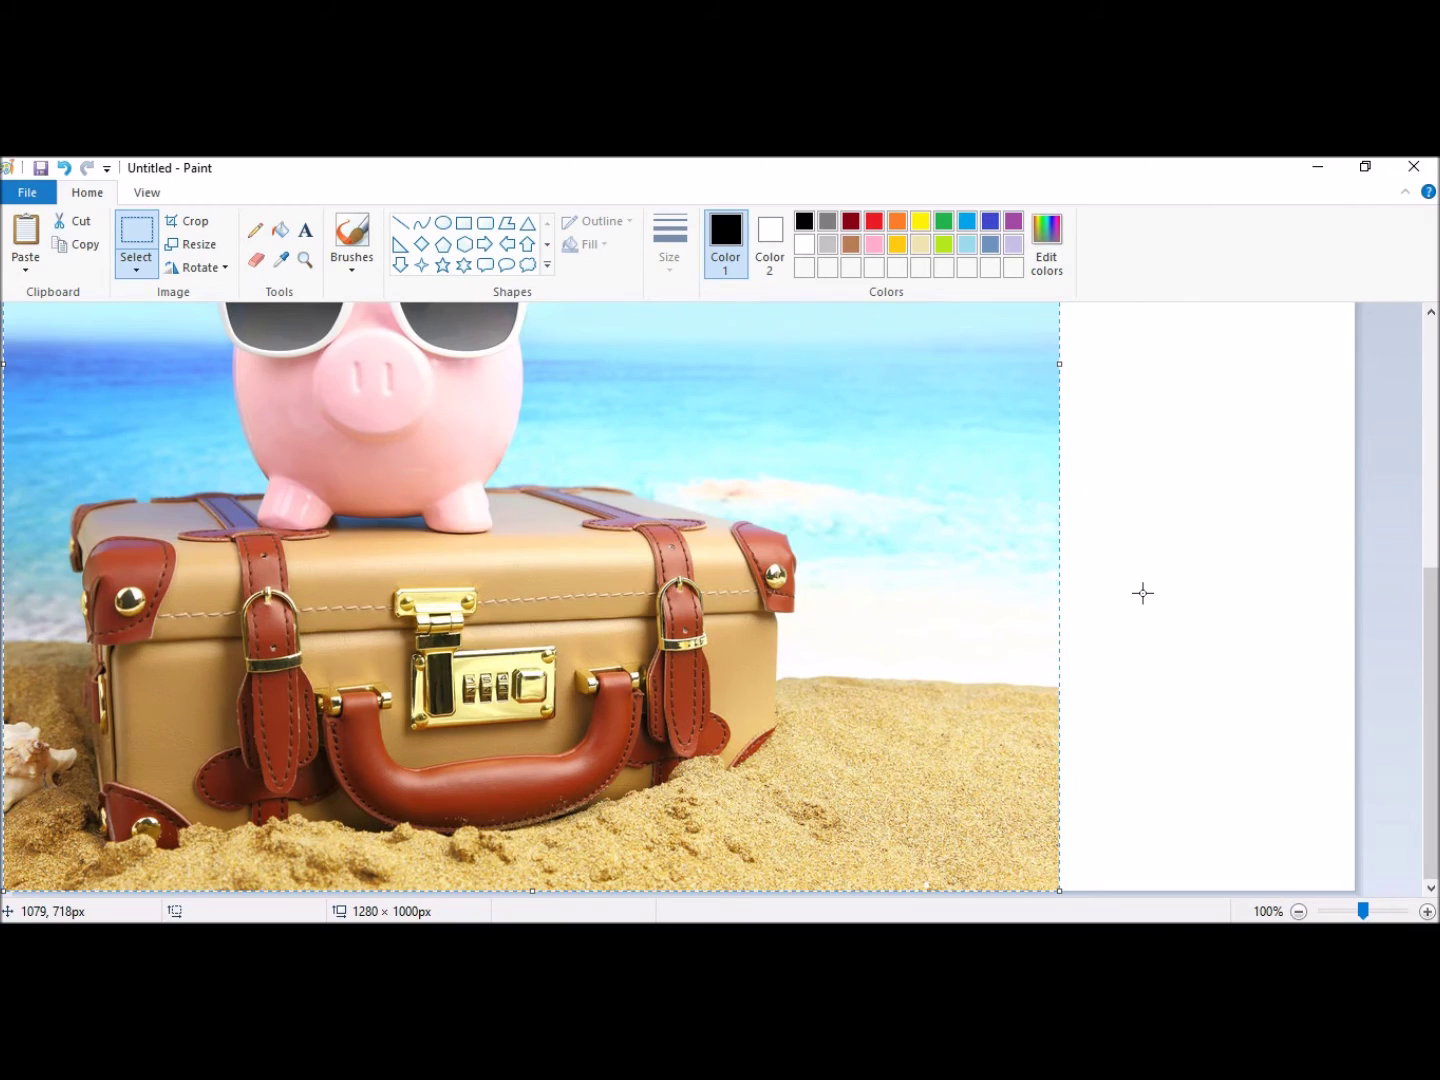
pyautogui.scroll(5, 1142, 593)
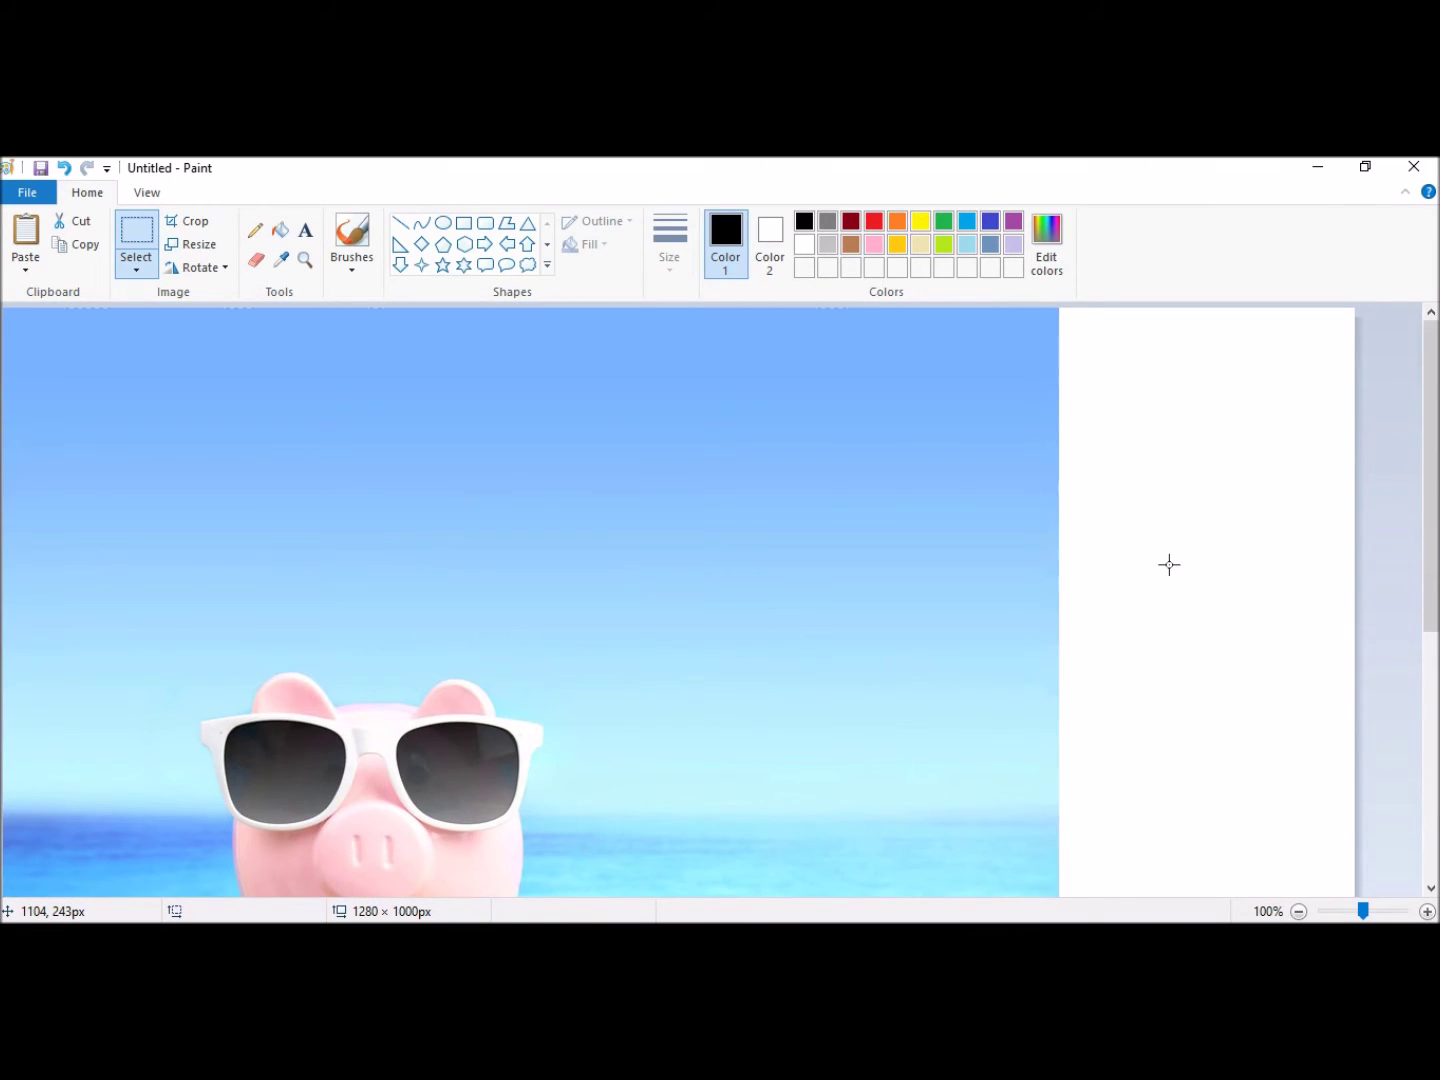
# - Resize the picture to 1280 × 720 pixels without maintaining aspect ratio
pyautogui.rightClick(1167, 562)
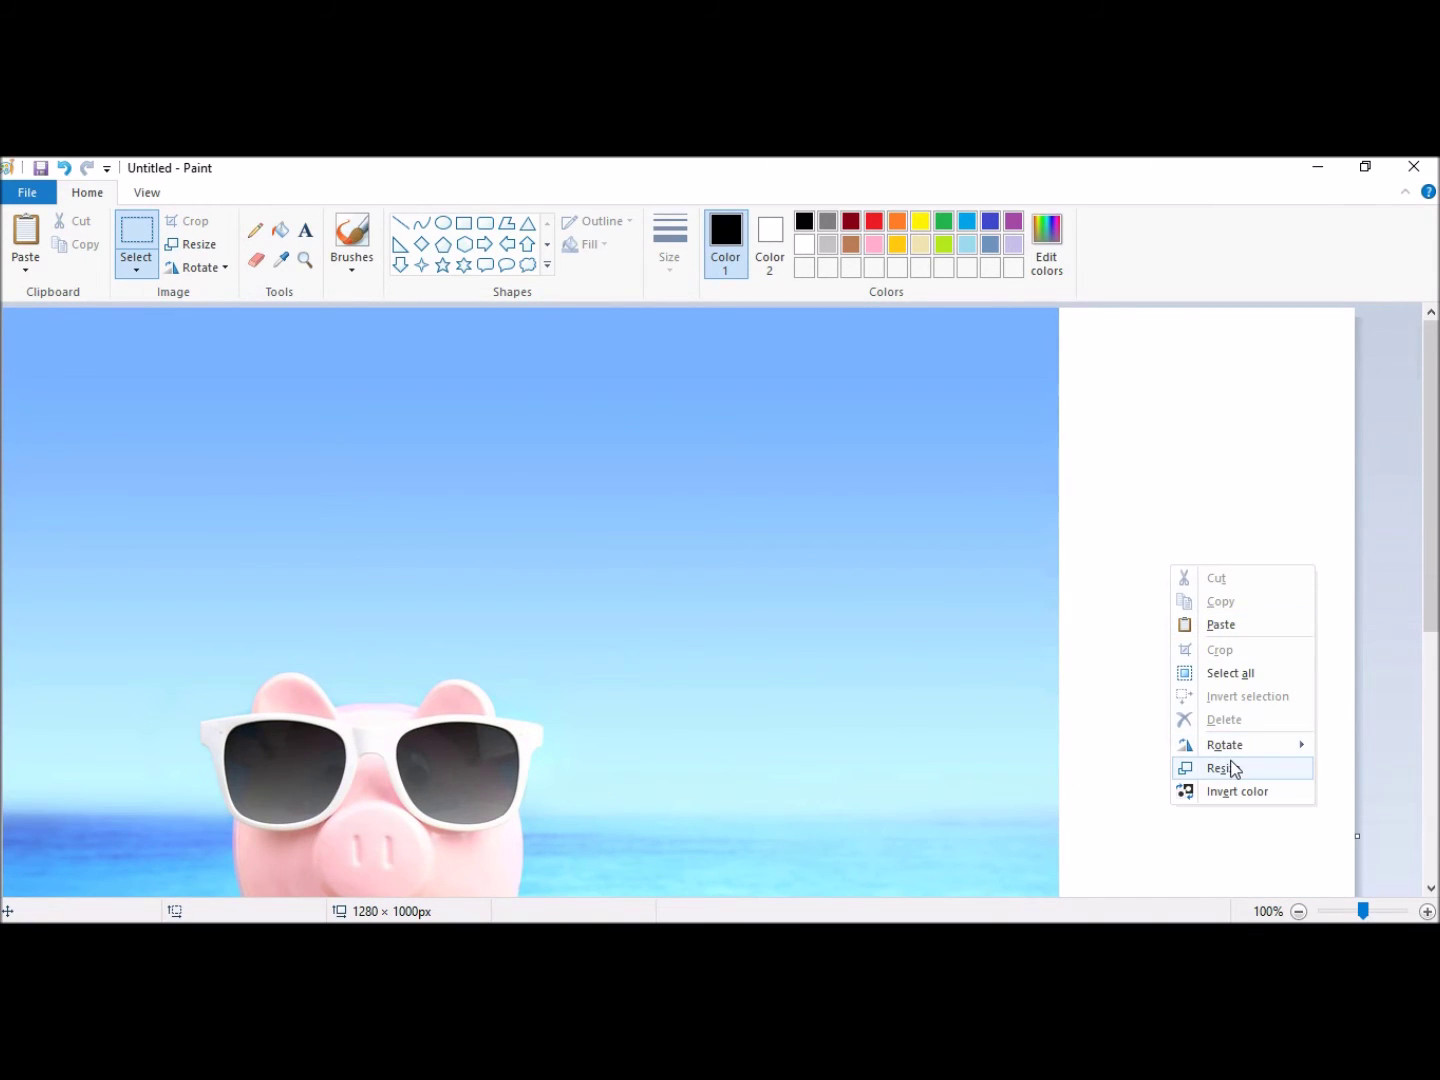
pyautogui.click(1223, 768)
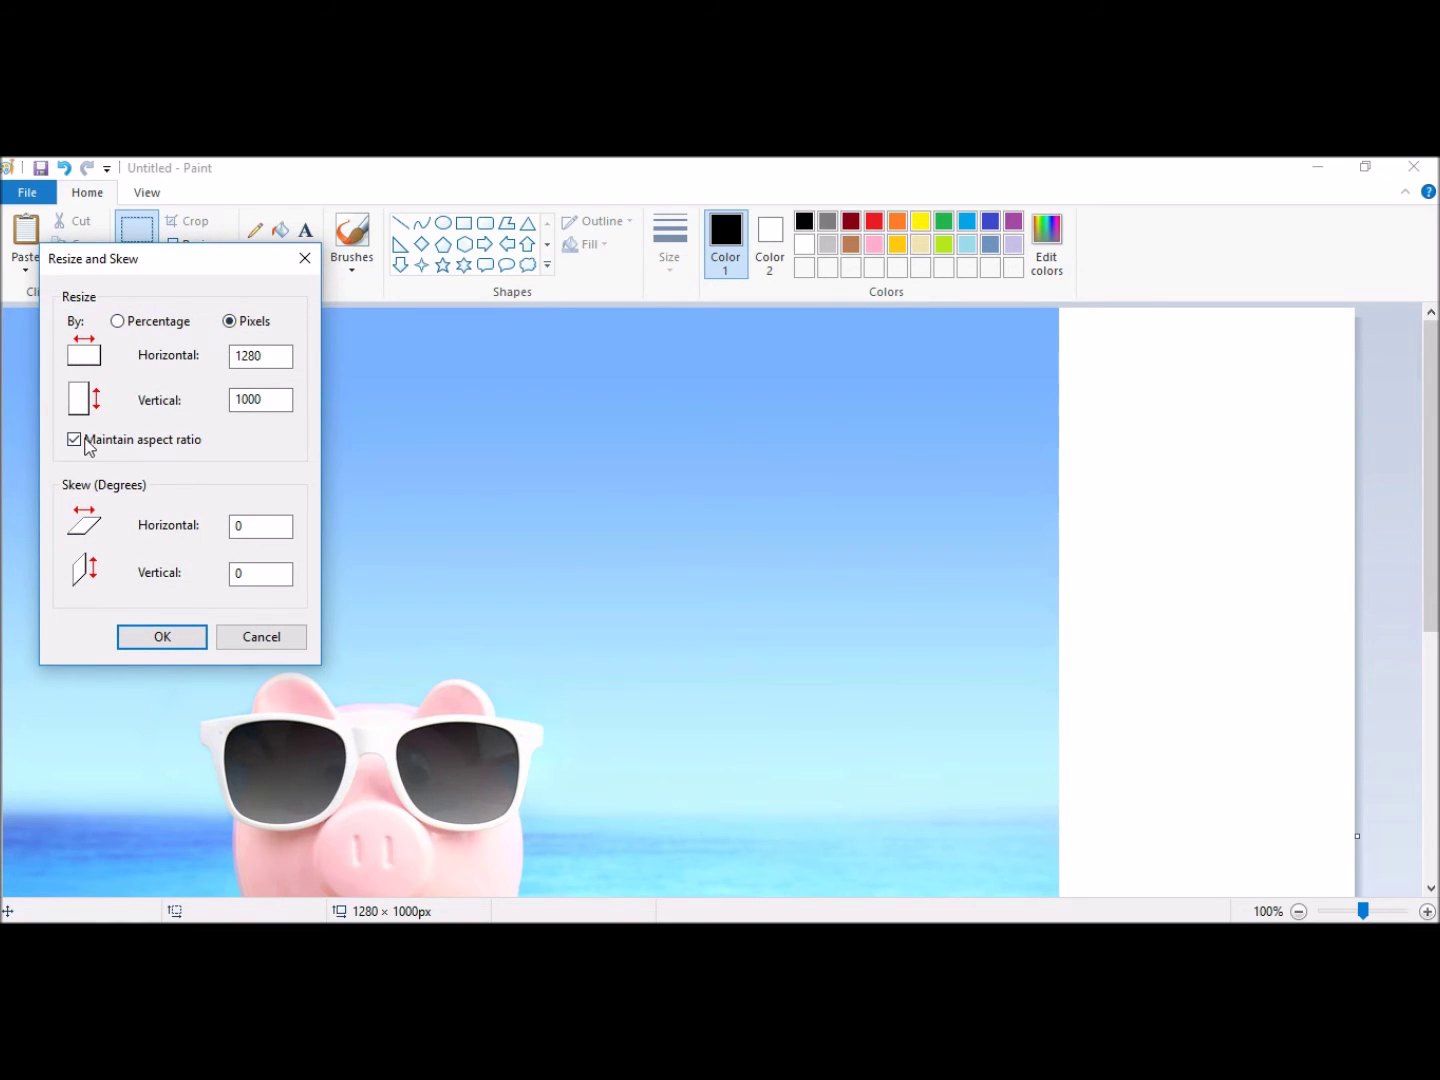
pyautogui.doubleClick(279, 357)
pyautogui.doubleClick(269, 404)
pyautogui.write('720')
pyautogui.press('Return')
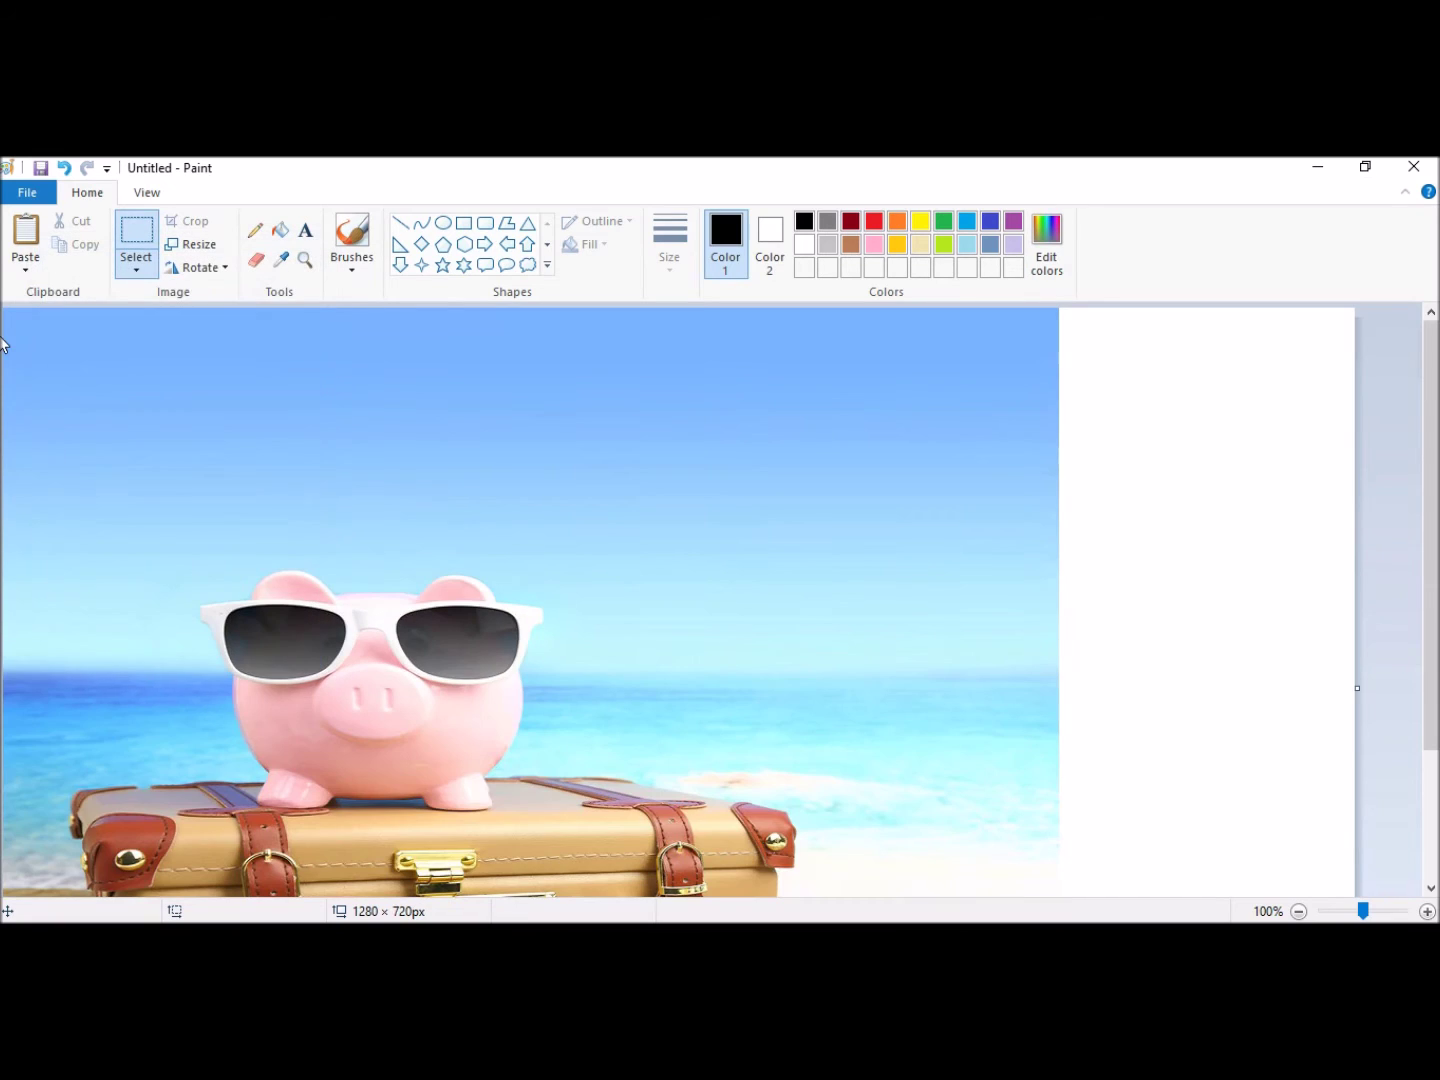
pyautogui.click(143, 193)
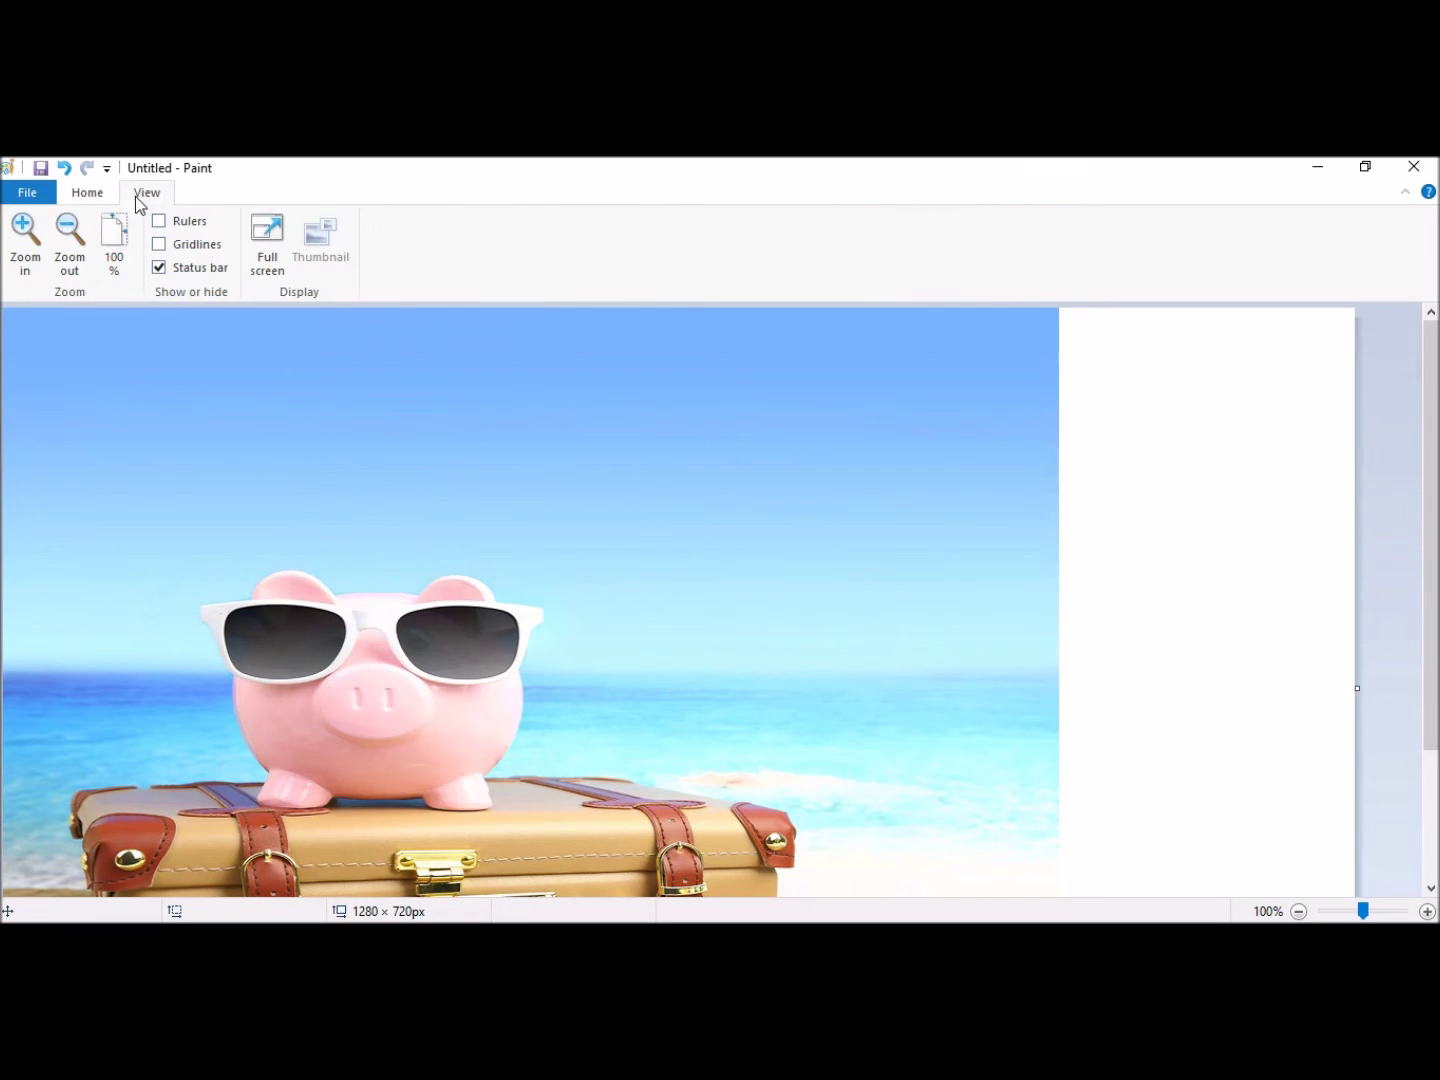
# - Zoom out to 50% and stretch the selected beach photo across the full 1280 × 720 canvas
pyautogui.click(78, 236)
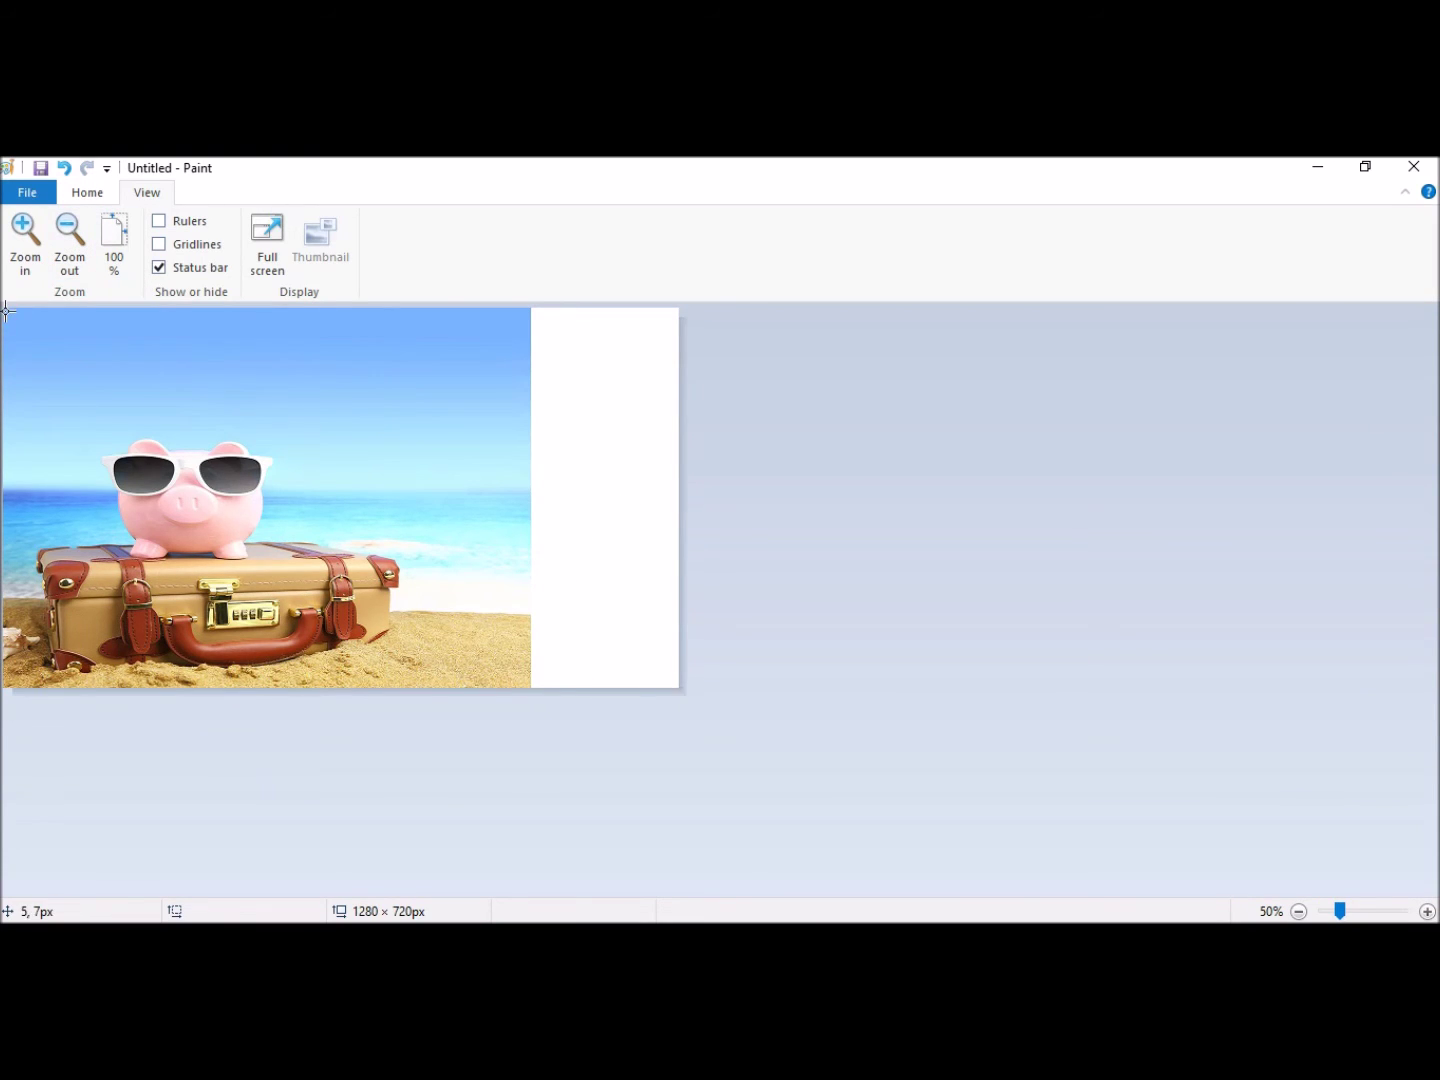
pyautogui.moveTo(7, 312); pyautogui.dragTo(381, 623)
pyautogui.moveTo(530, 689); pyautogui.dragTo(697, 775)
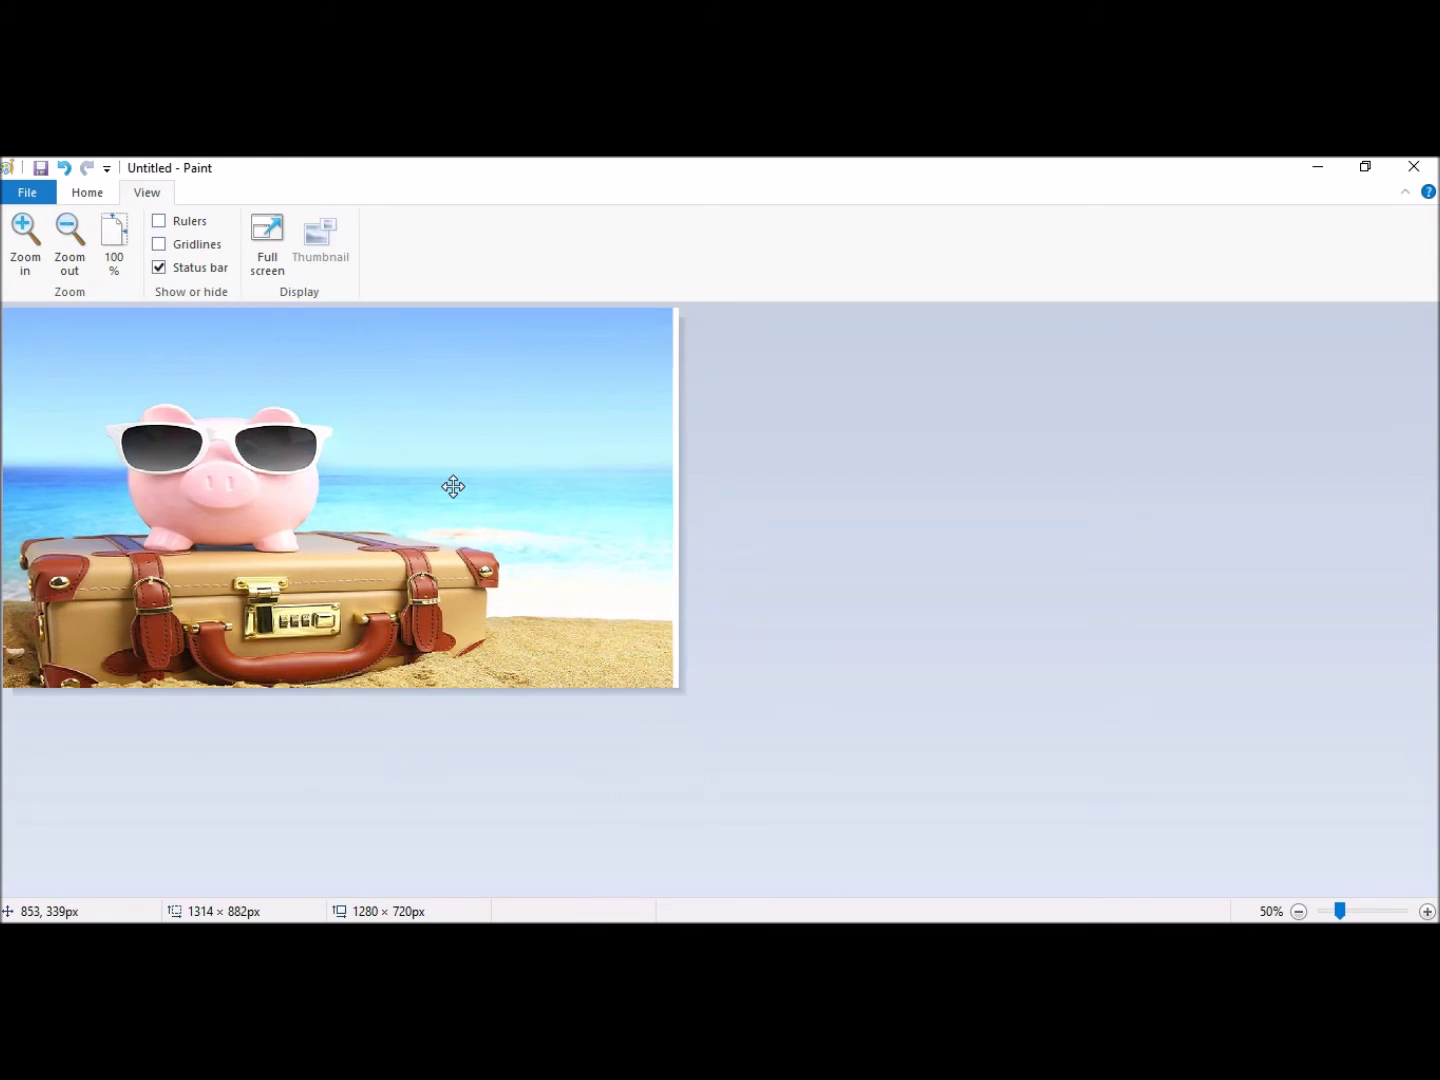
pyautogui.moveTo(453, 486)
pyautogui.mouseDown()
pyautogui.moveTo(460, 450)
pyautogui.moveTo(459, 469)
pyautogui.mouseUp()
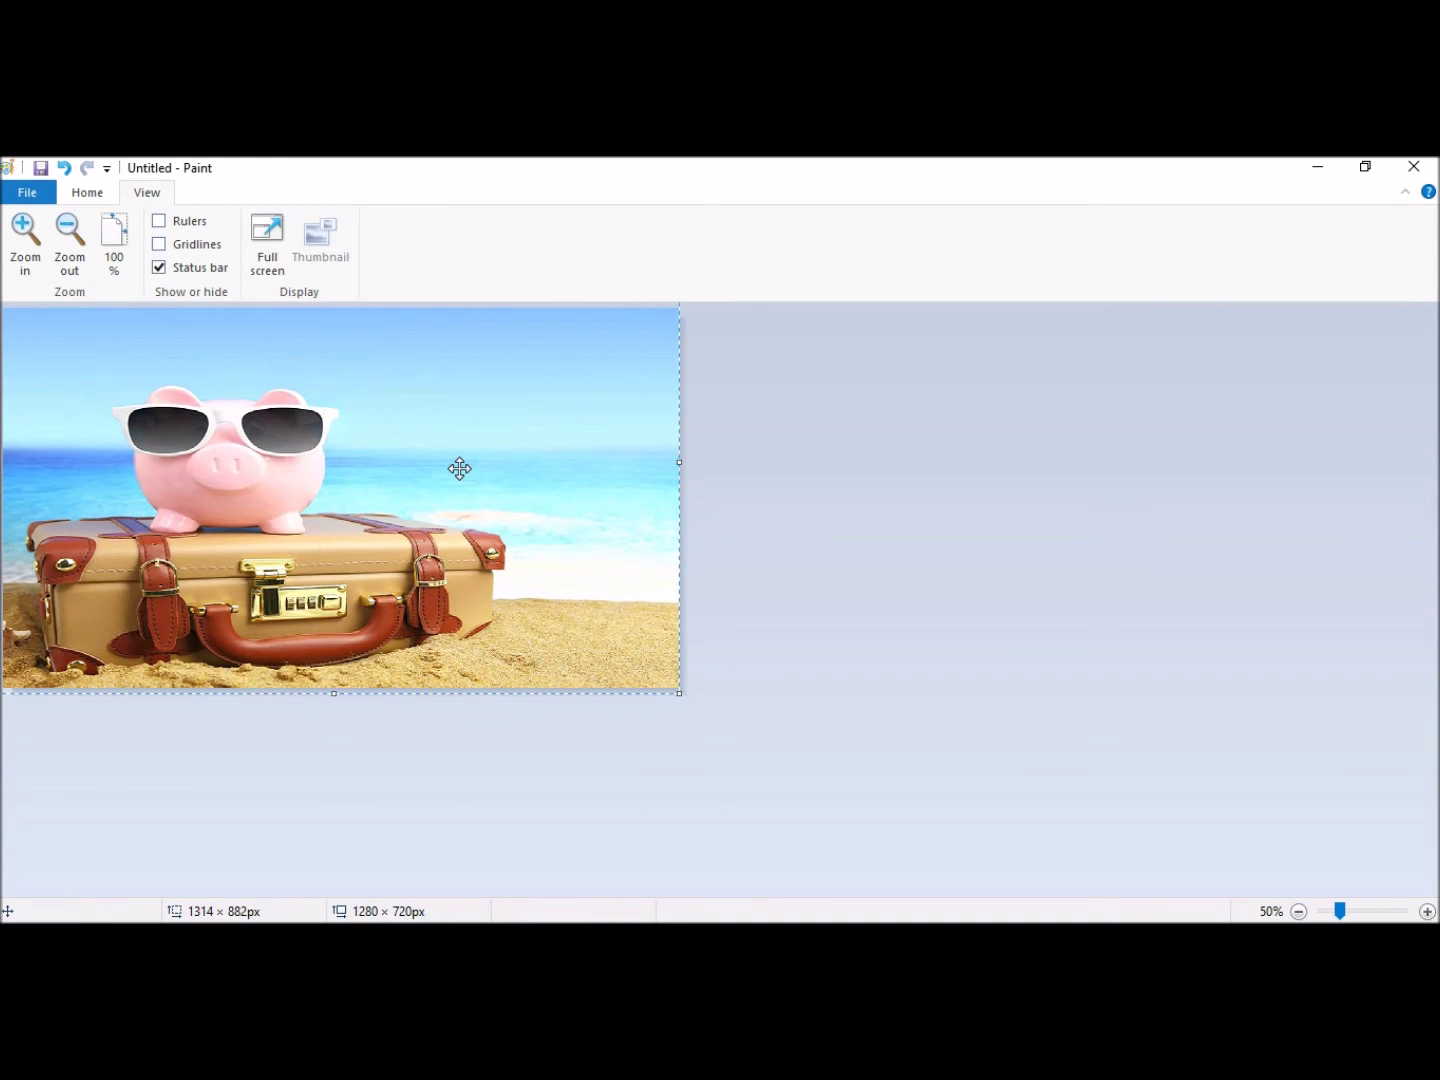
pyautogui.click(807, 563)
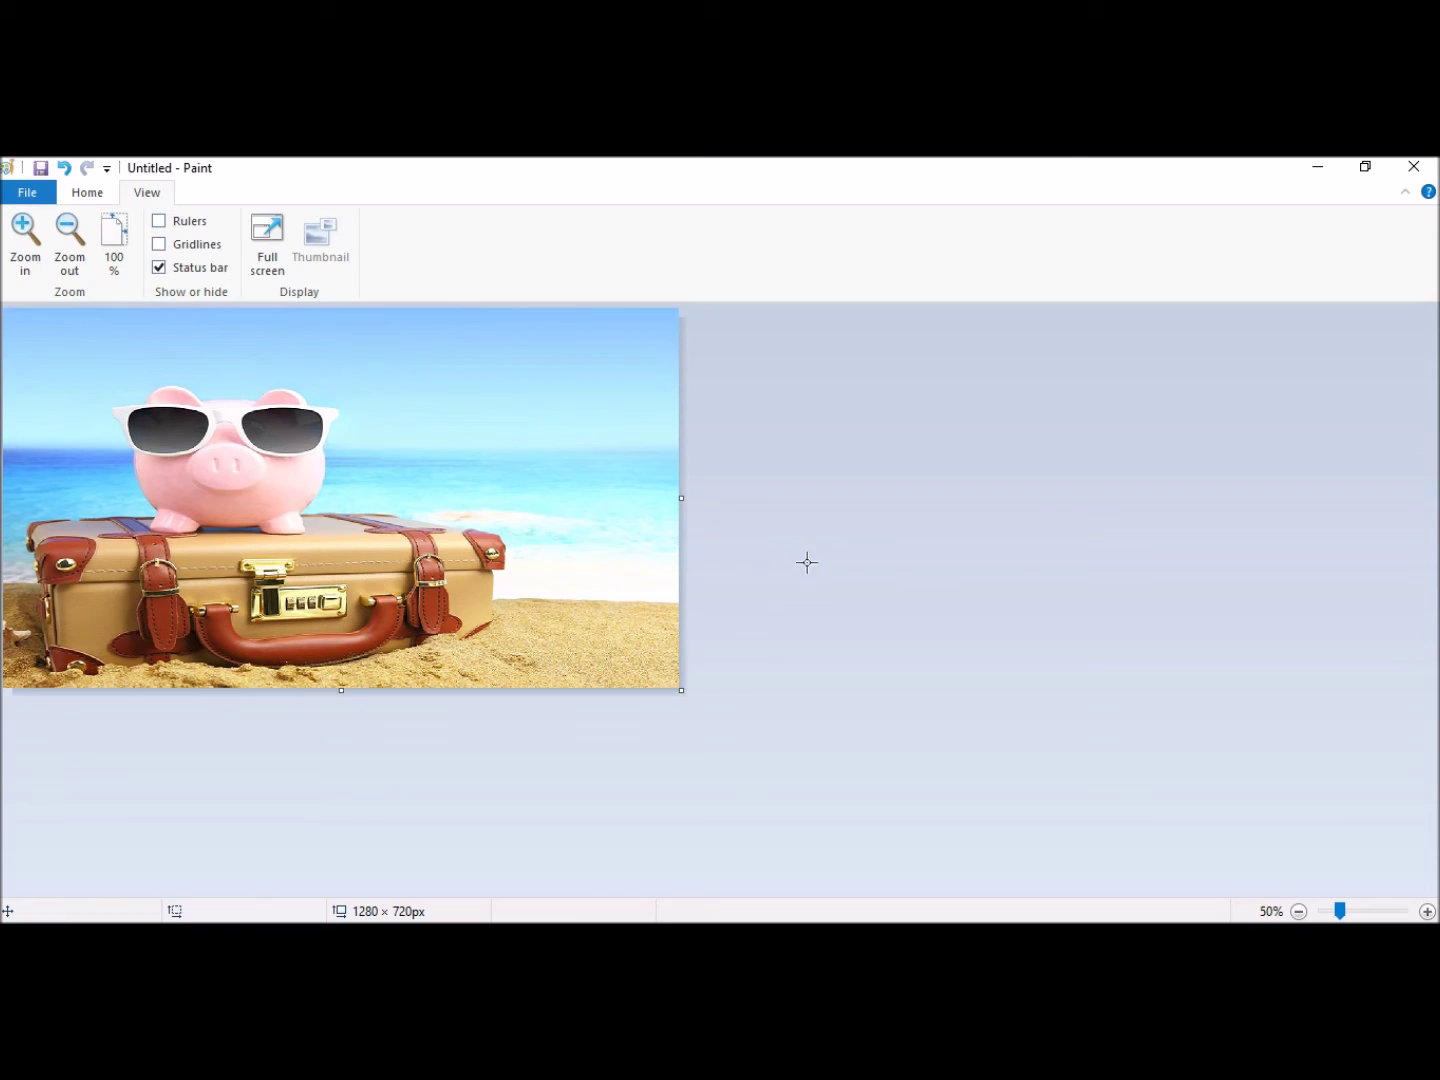
pyautogui.click(87, 195)
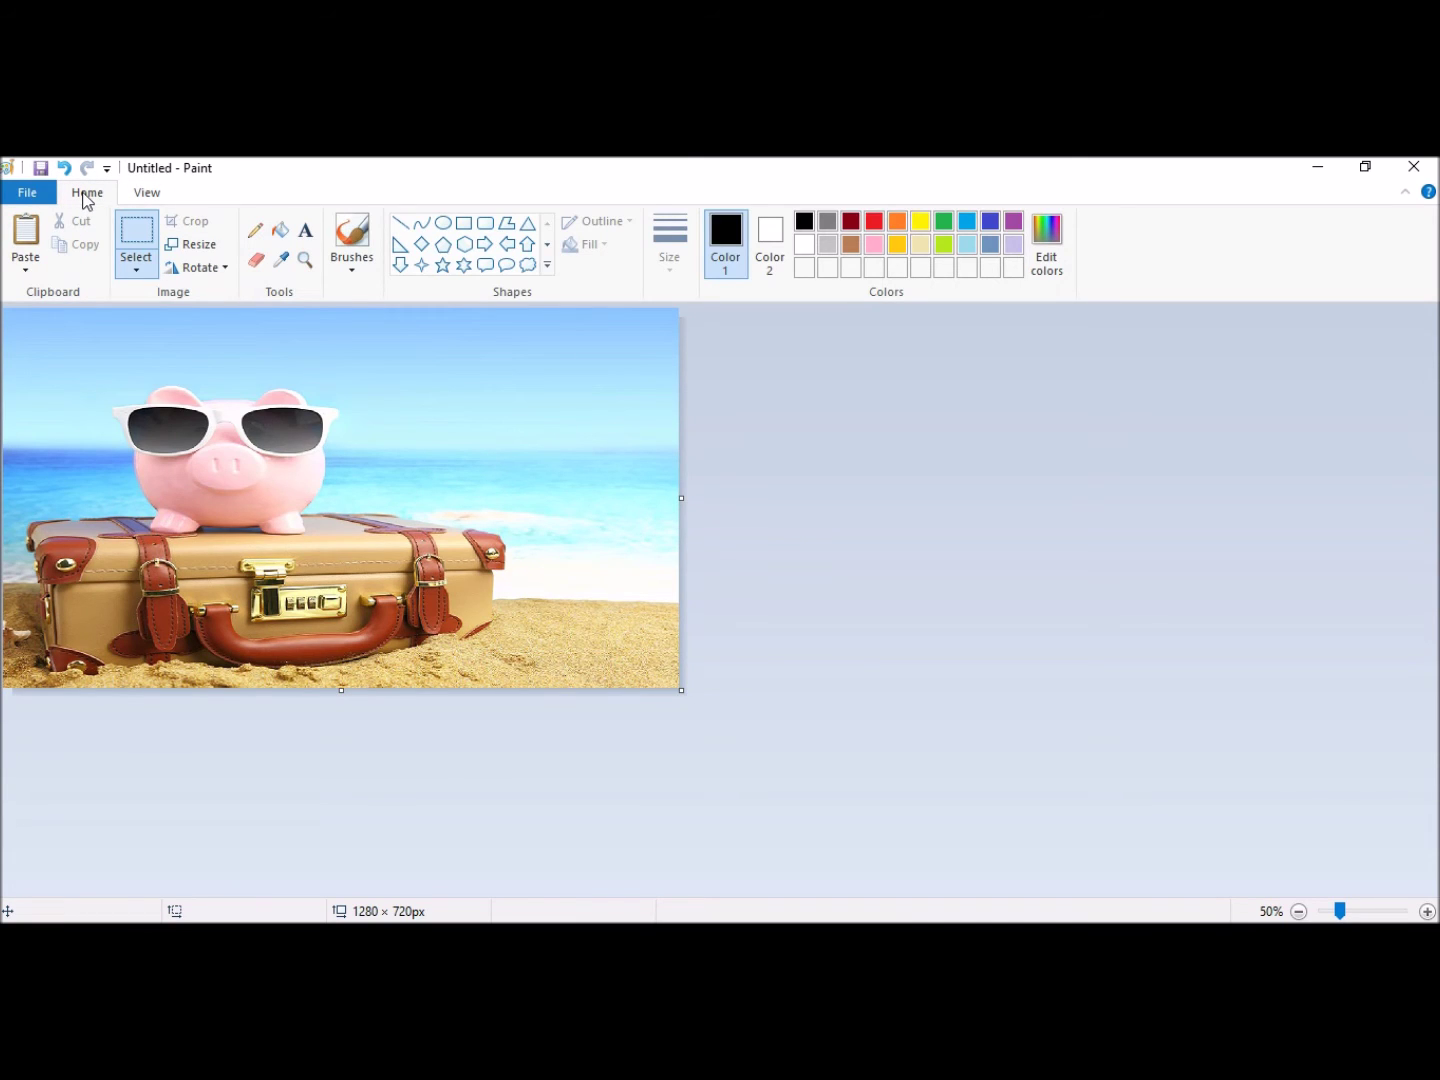
# - Add the black caption 'HOW TO SAVE WHILE TRAVELING' at the top-left of the picture
pyautogui.click(310, 235)
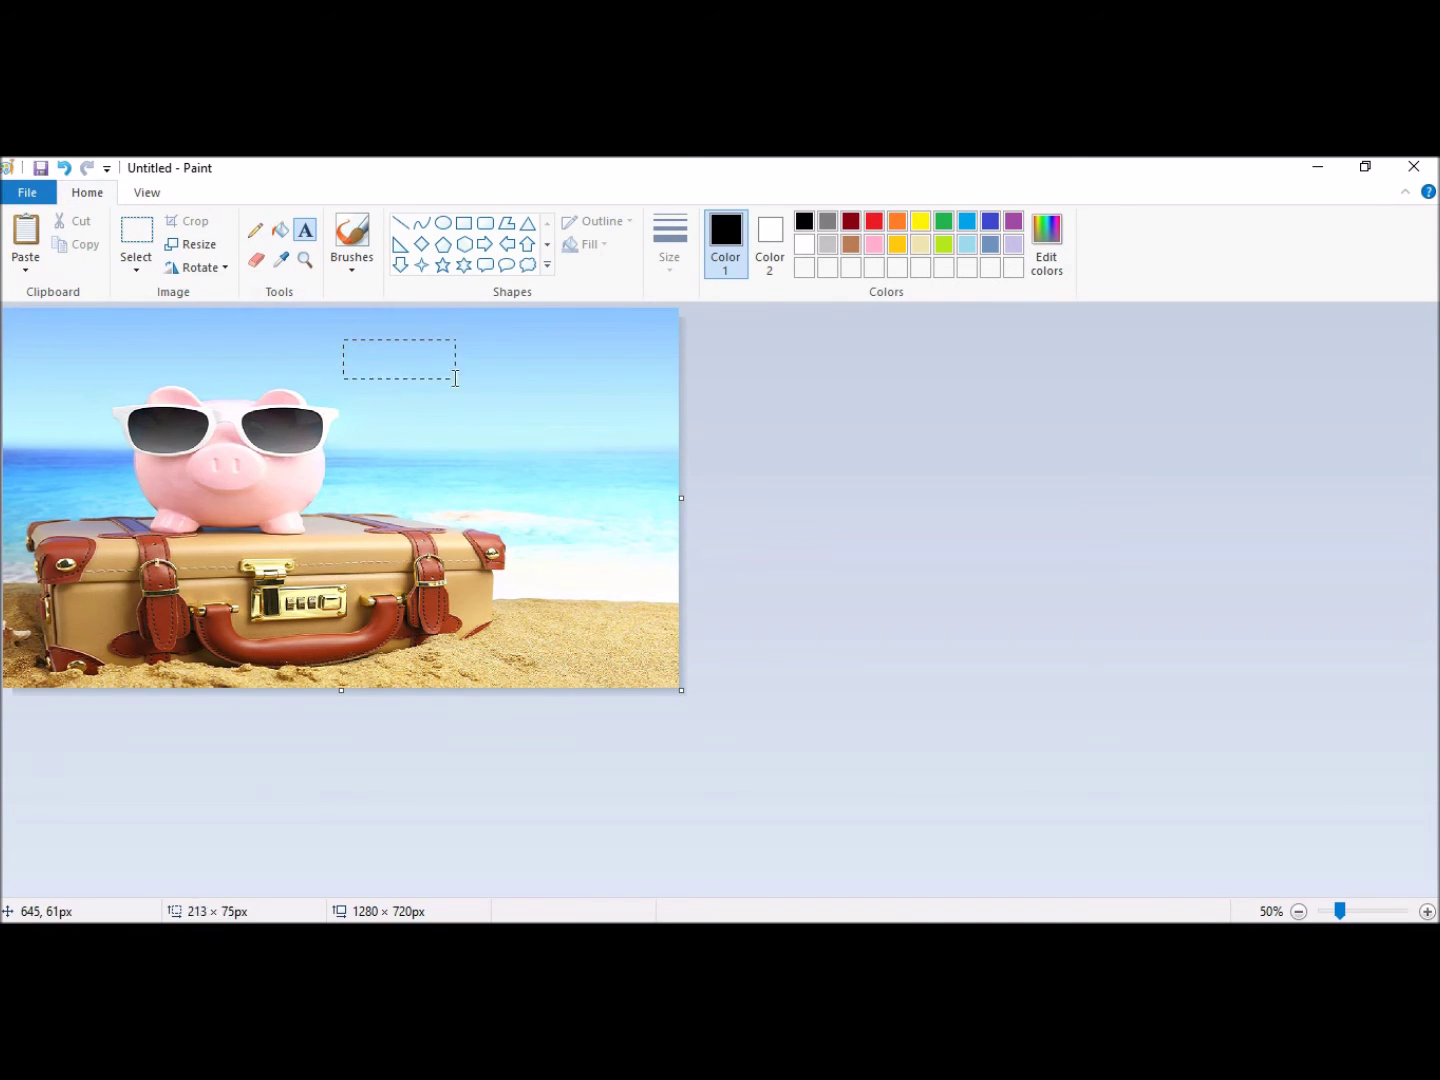
pyautogui.moveTo(455, 378); pyautogui.dragTo(609, 420)
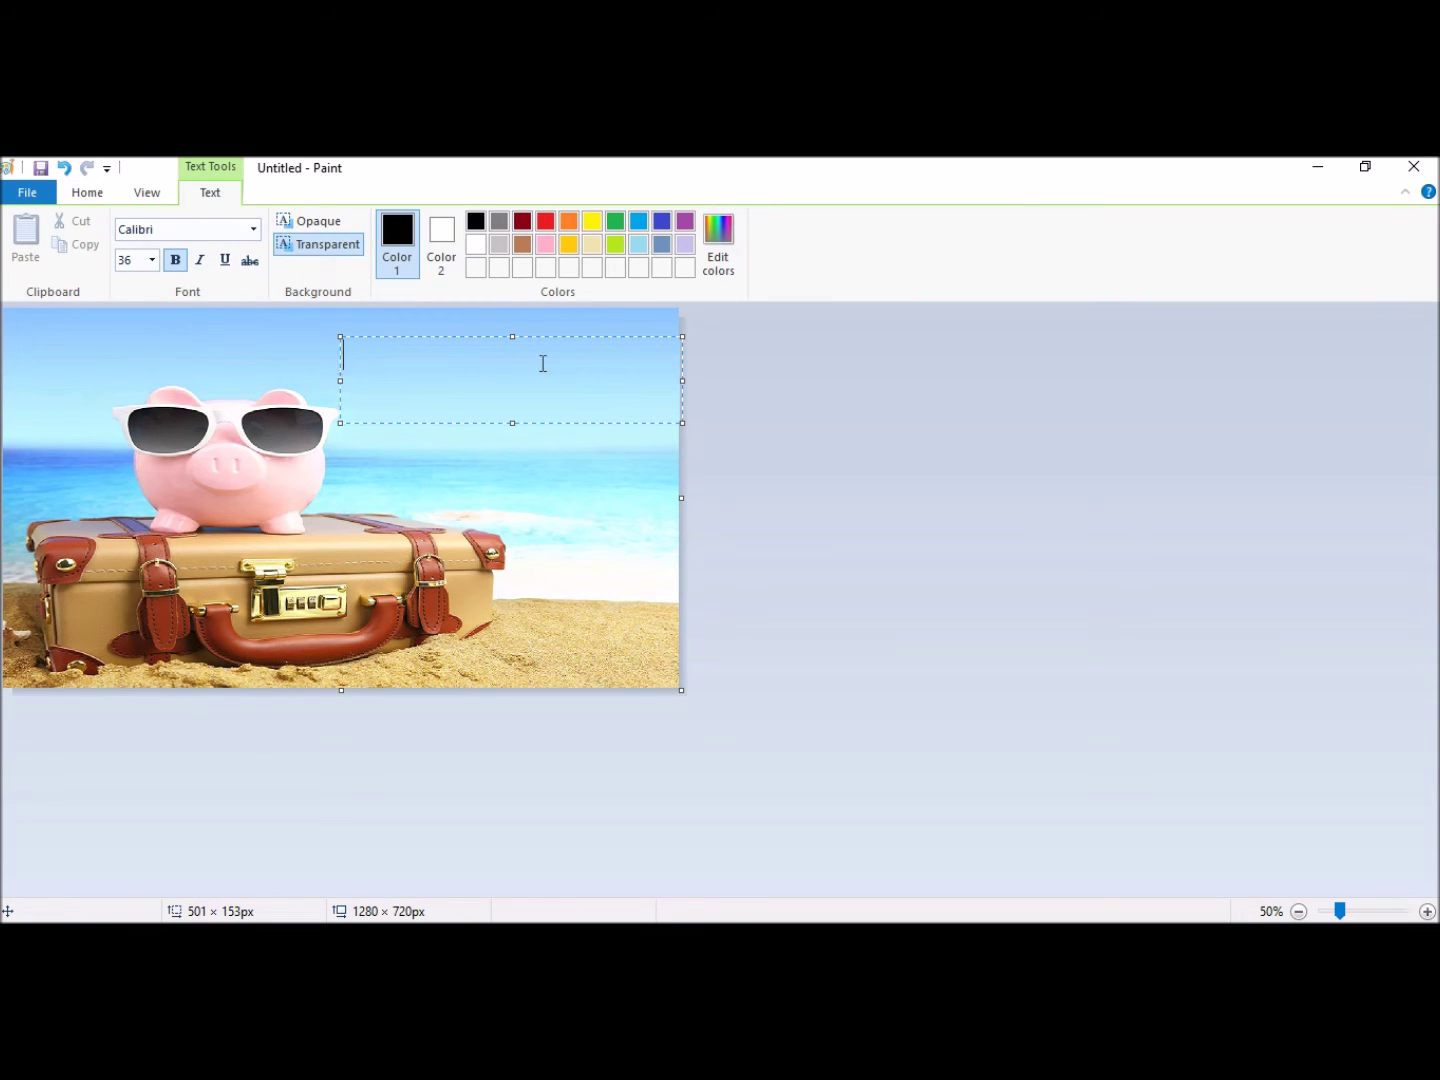
pyautogui.click(455, 250)
pyautogui.click(479, 224)
pyautogui.write('HOW TO')
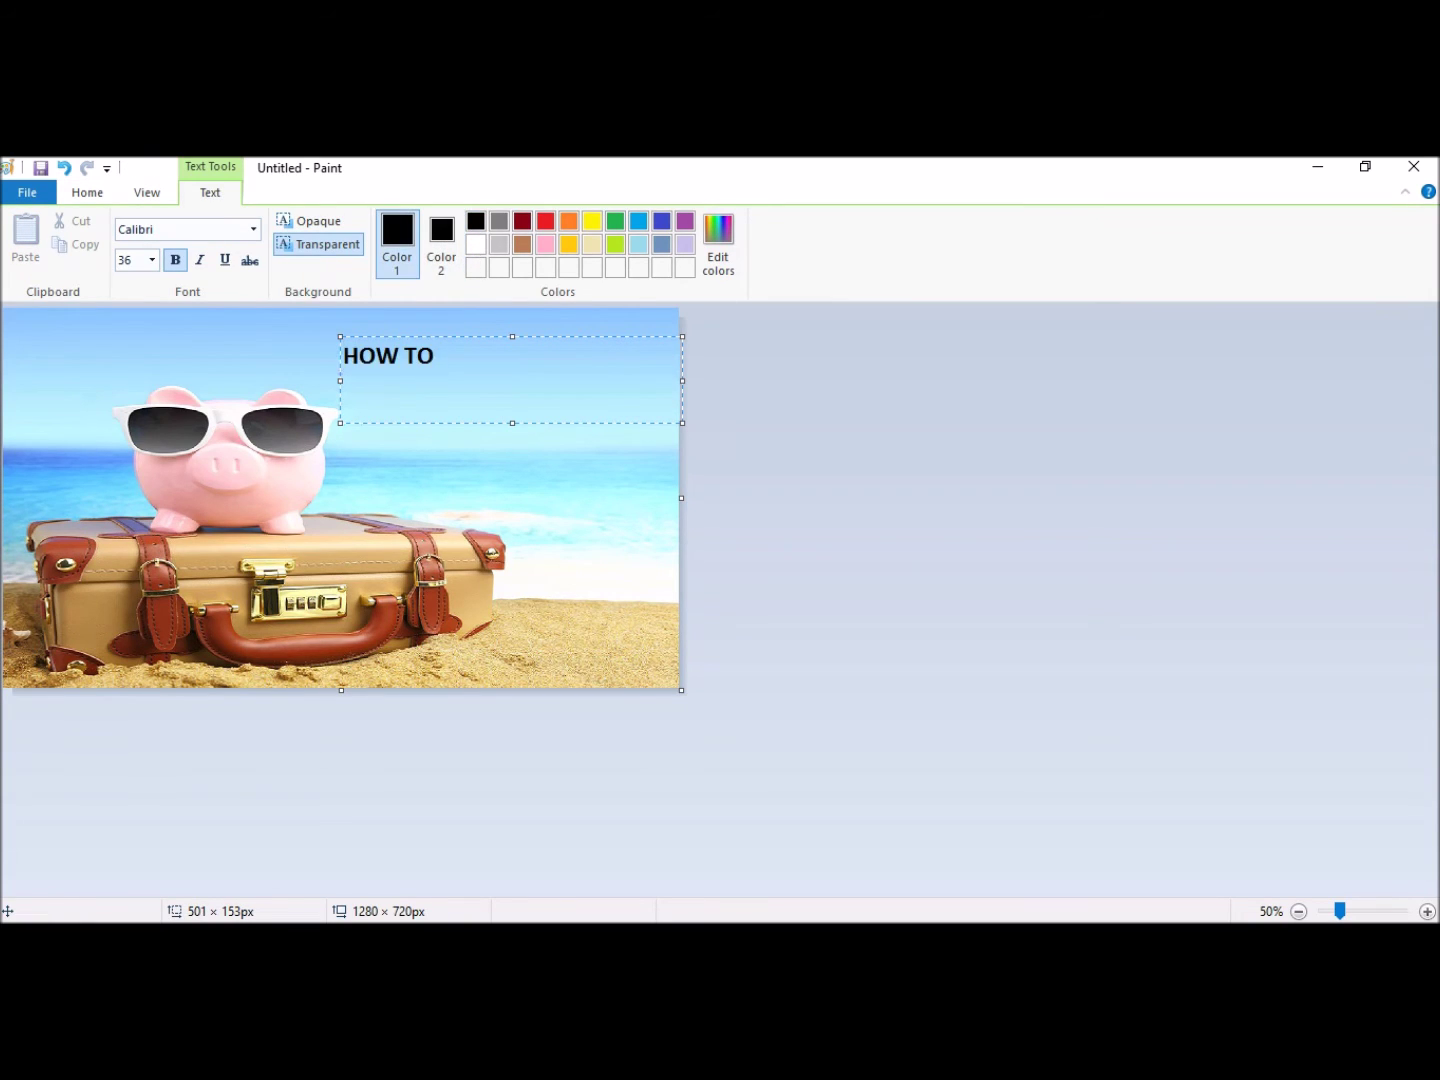
pyautogui.write(' SAVE WHILE TRAVELING')
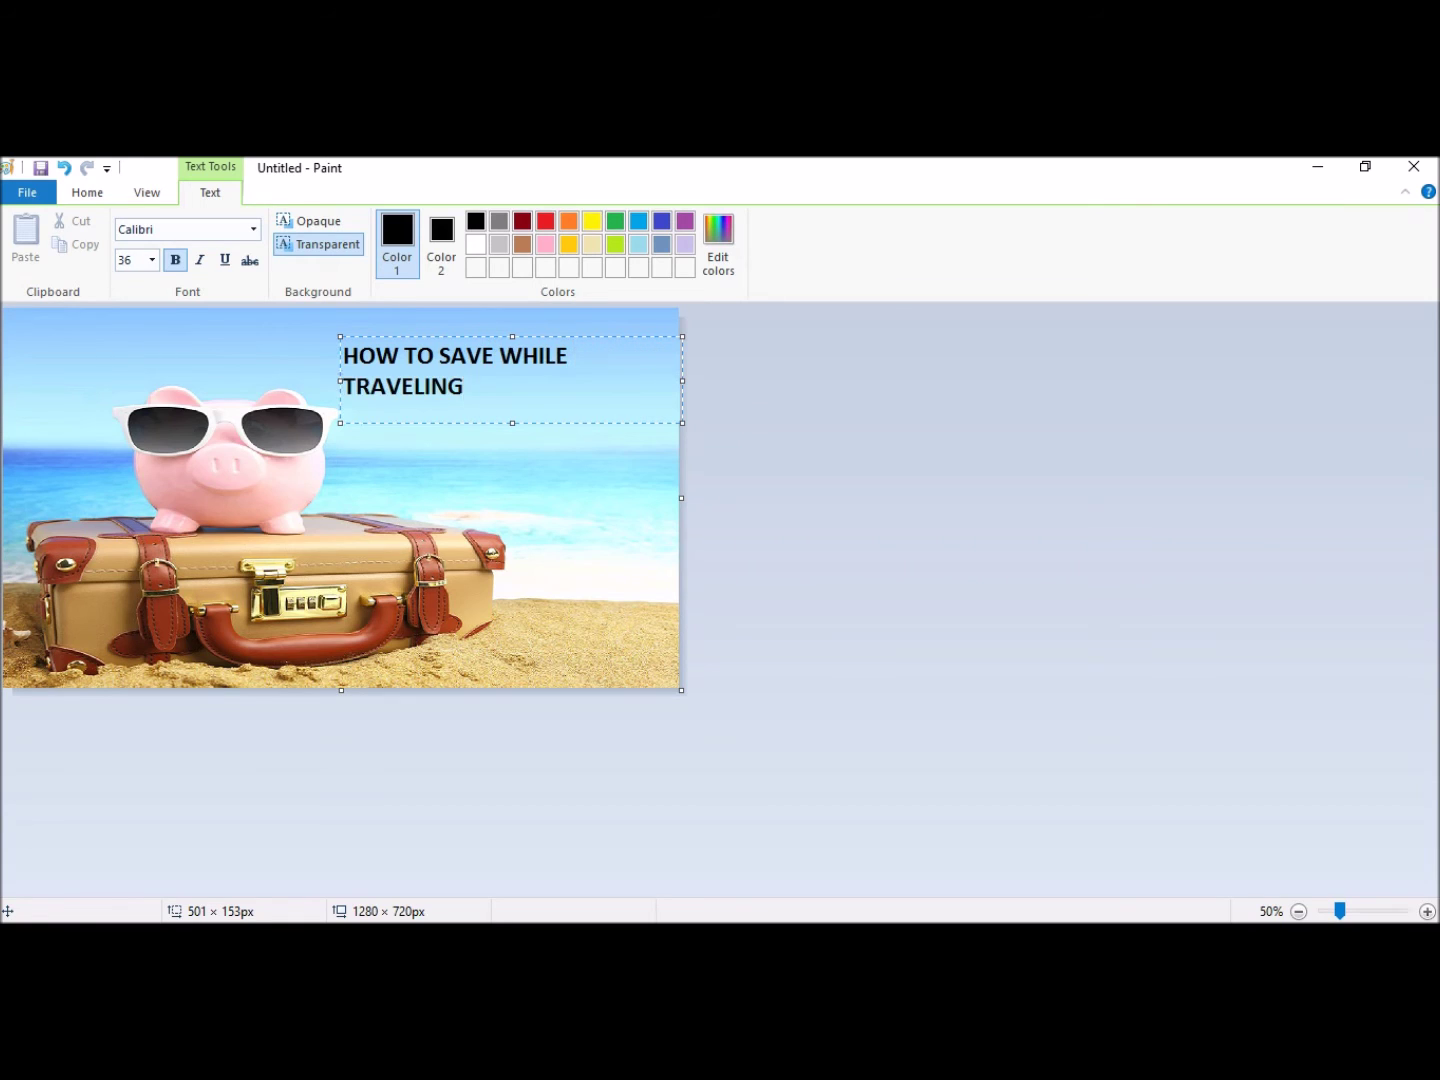
pyautogui.moveTo(340, 337); pyautogui.dragTo(48, 338)
pyautogui.moveTo(682, 380); pyautogui.dragTo(425, 345)
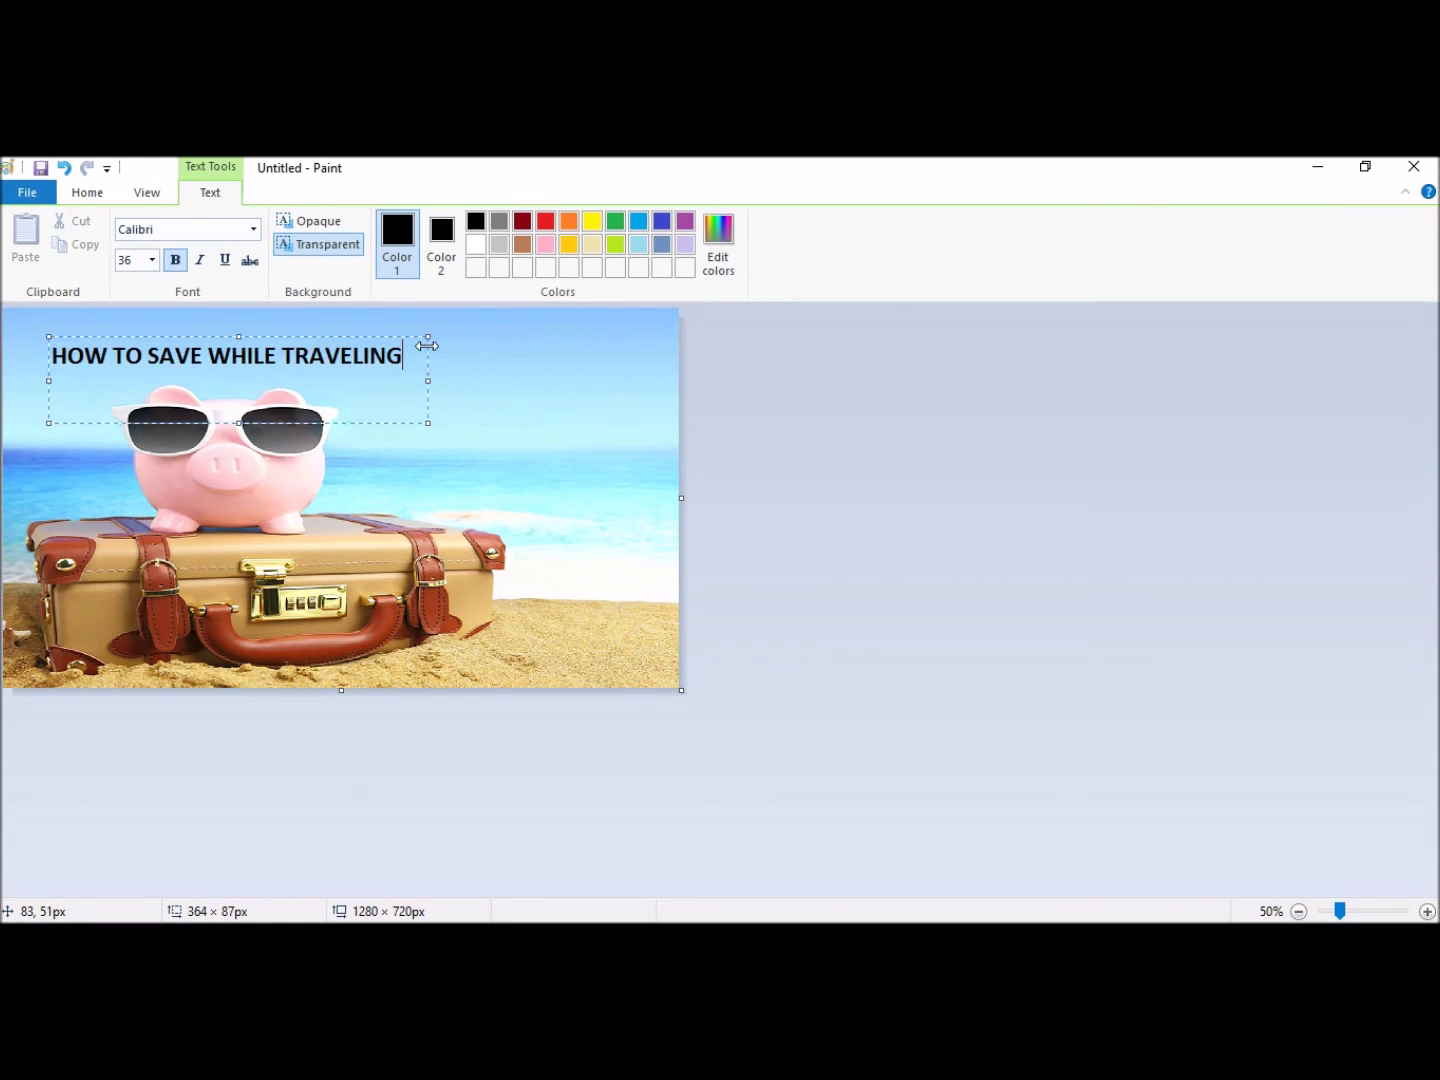
pyautogui.moveTo(334, 335); pyautogui.dragTo(153, 338)
# - Resize the caption text, trying 72 before settling on size 48, and widen its box
pyautogui.click(152, 260)
pyautogui.click(126, 552)
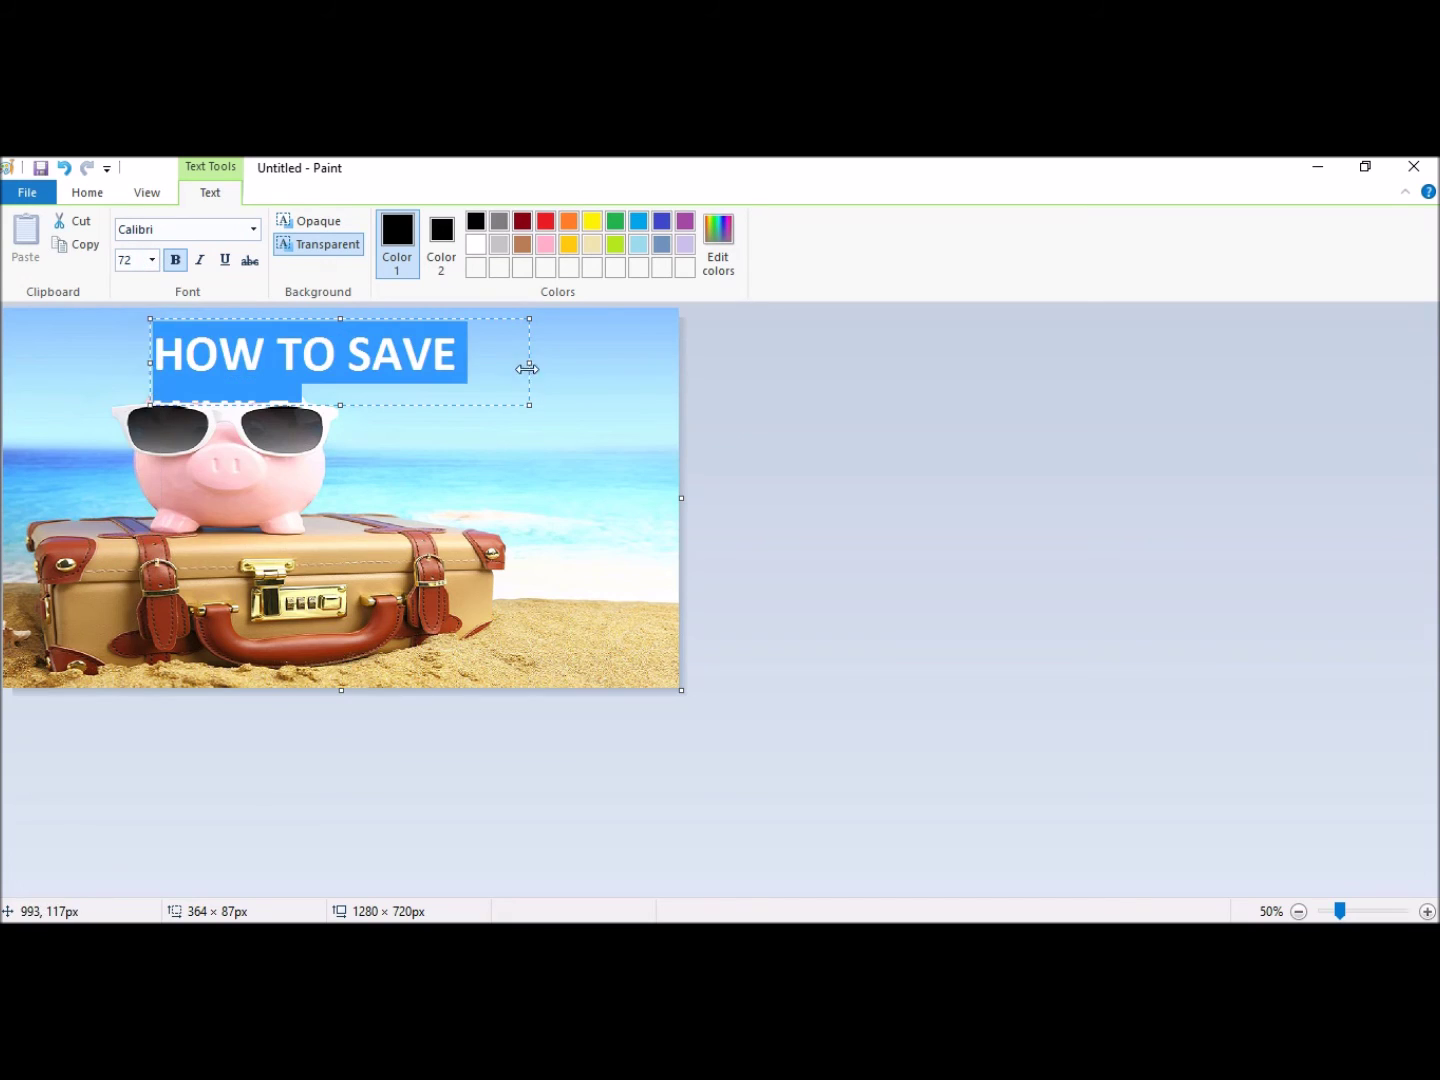
pyautogui.moveTo(529, 363); pyautogui.dragTo(643, 363)
pyautogui.moveTo(150, 363); pyautogui.dragTo(3, 345)
pyautogui.moveTo(644, 362); pyautogui.dragTo(505, 314)
pyautogui.hotkey('ctrl', 'a')
pyautogui.click(152, 260)
pyautogui.click(126, 534)
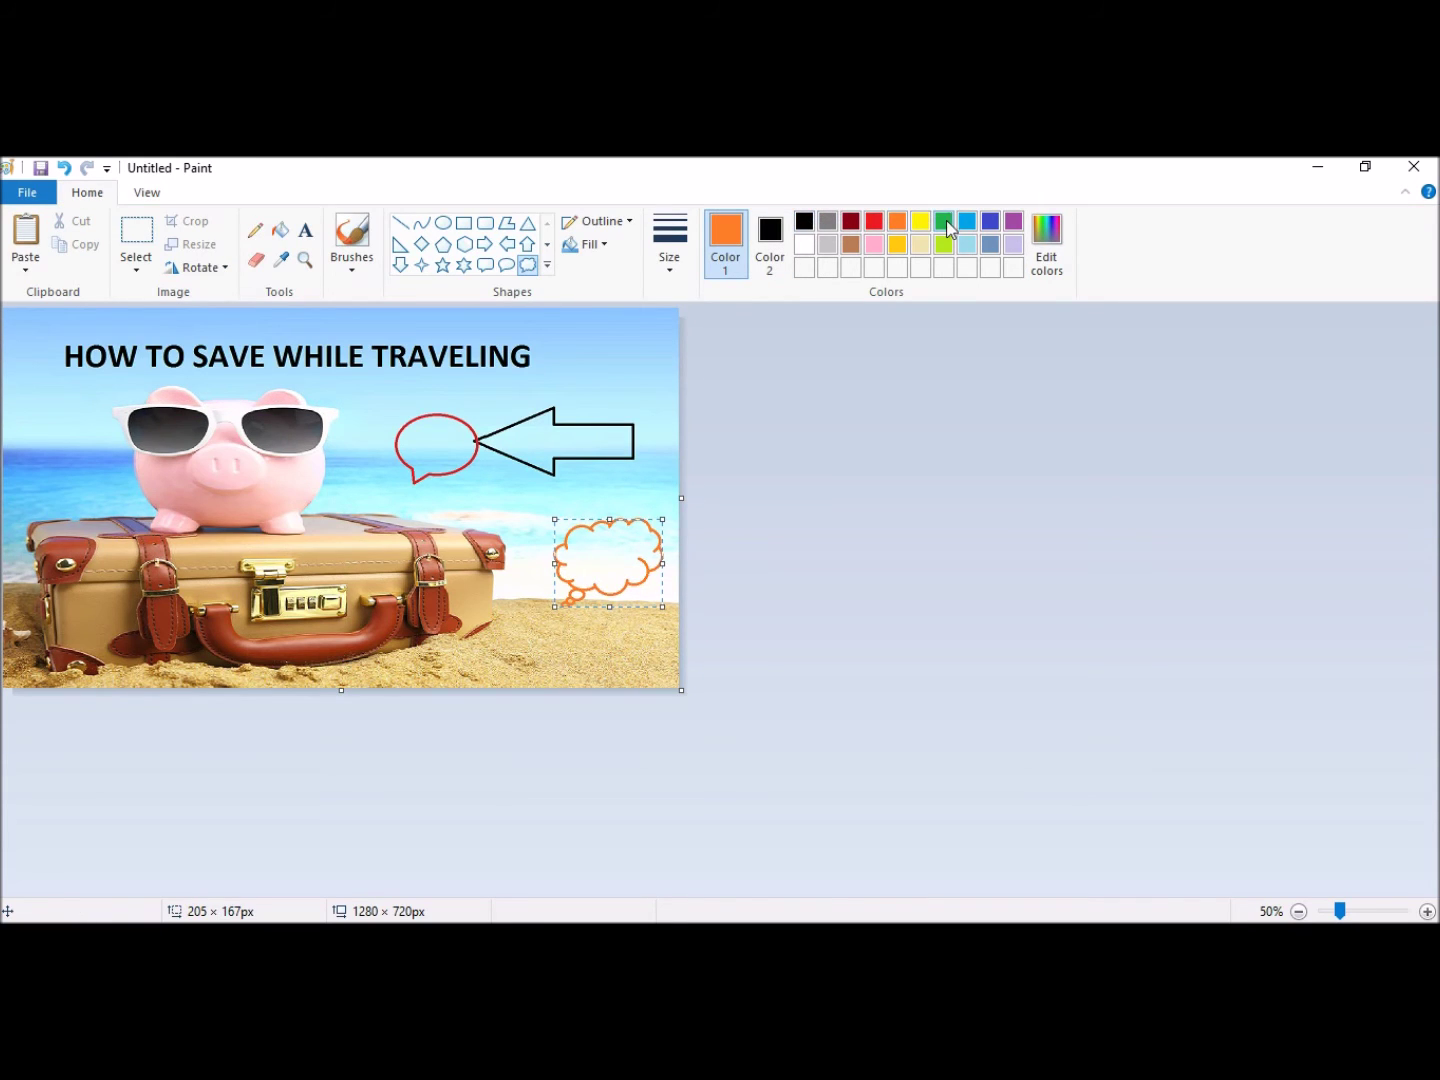
# - Save the picture as a JPEG named Thumbnail
pyautogui.click(944, 221)
pyautogui.click(27, 192)
pyautogui.moveTo(70, 374)
pyautogui.click(322, 318)
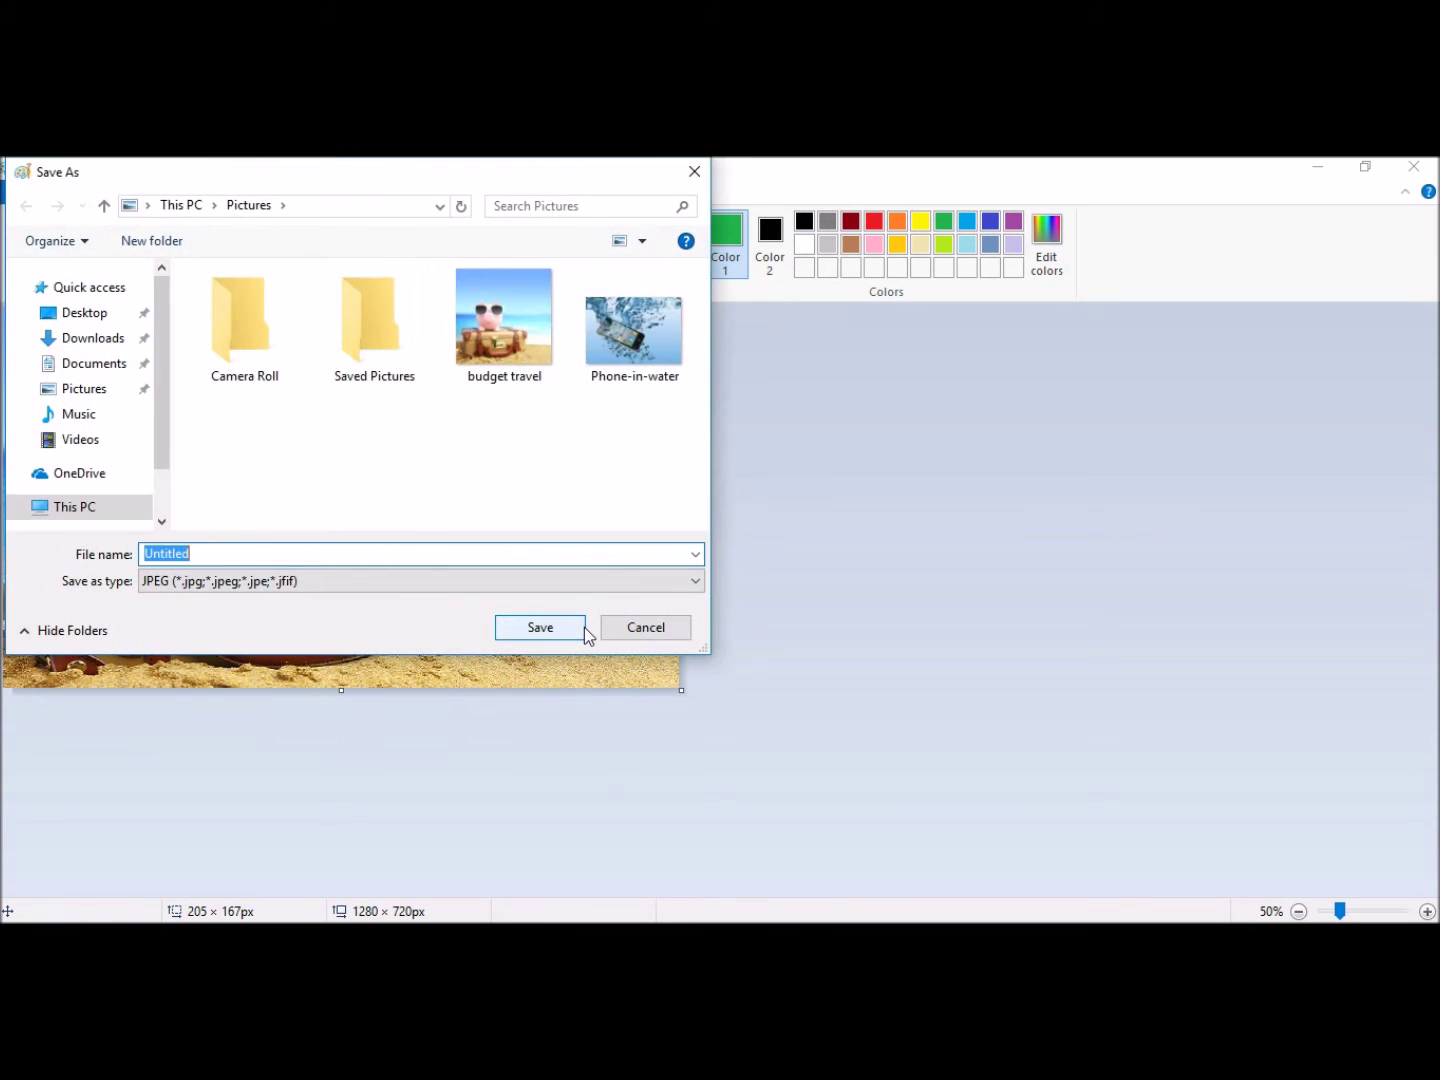
pyautogui.write('tHU')
pyautogui.write('Thumbnail')
pyautogui.press('Return')
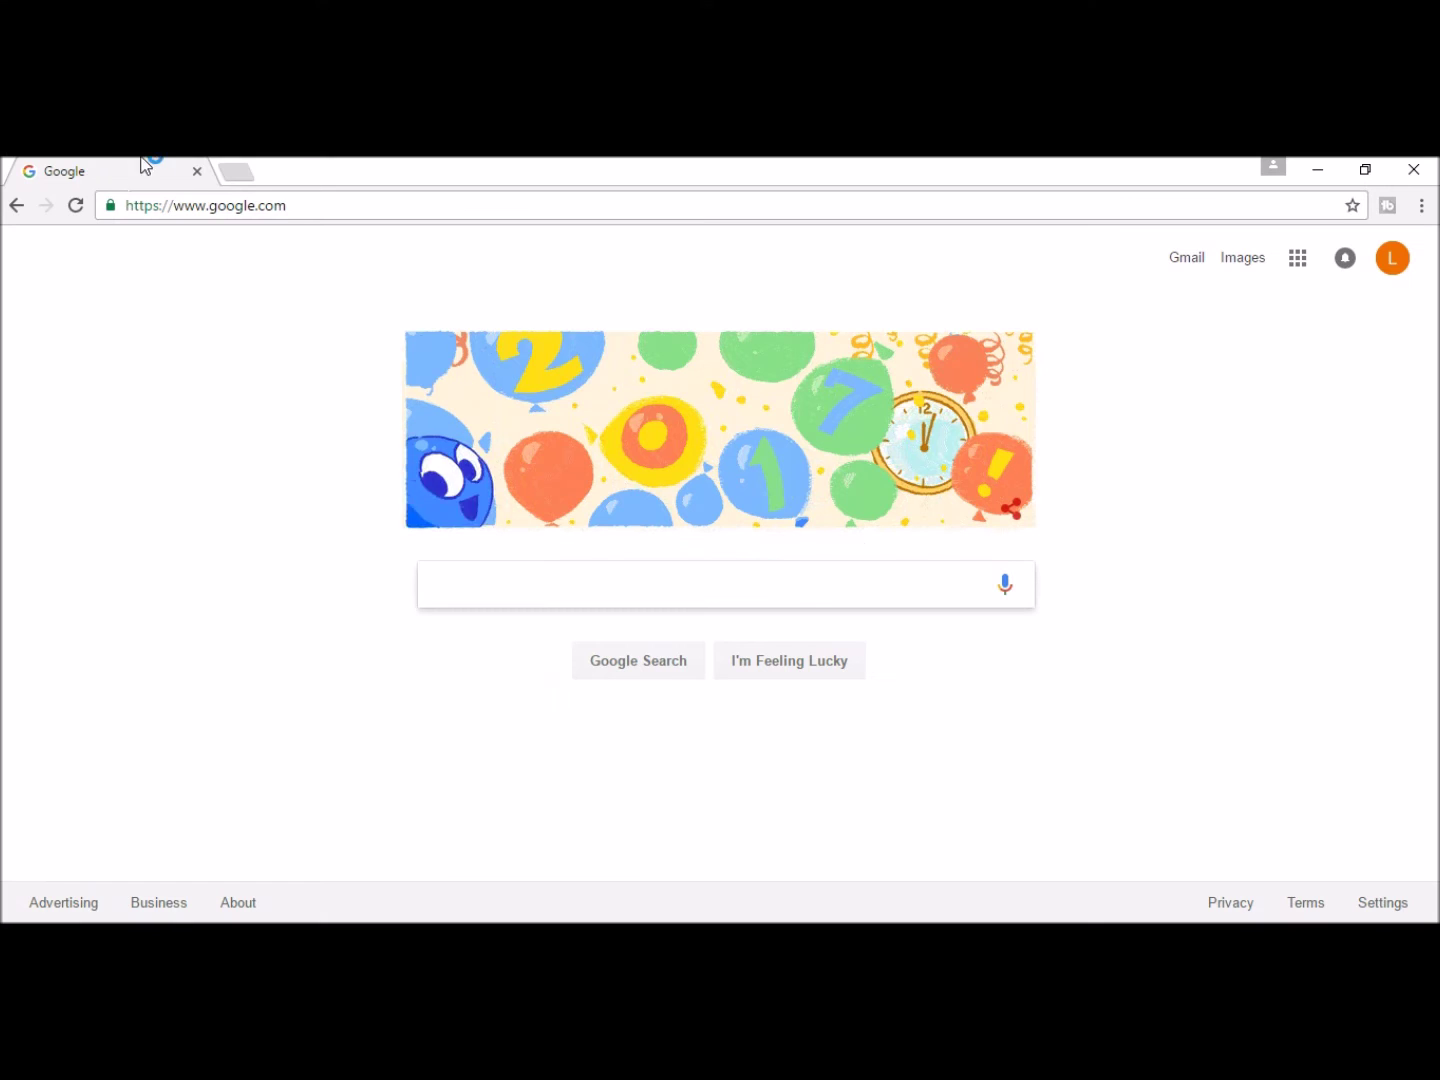
pyautogui.click(300, 210)
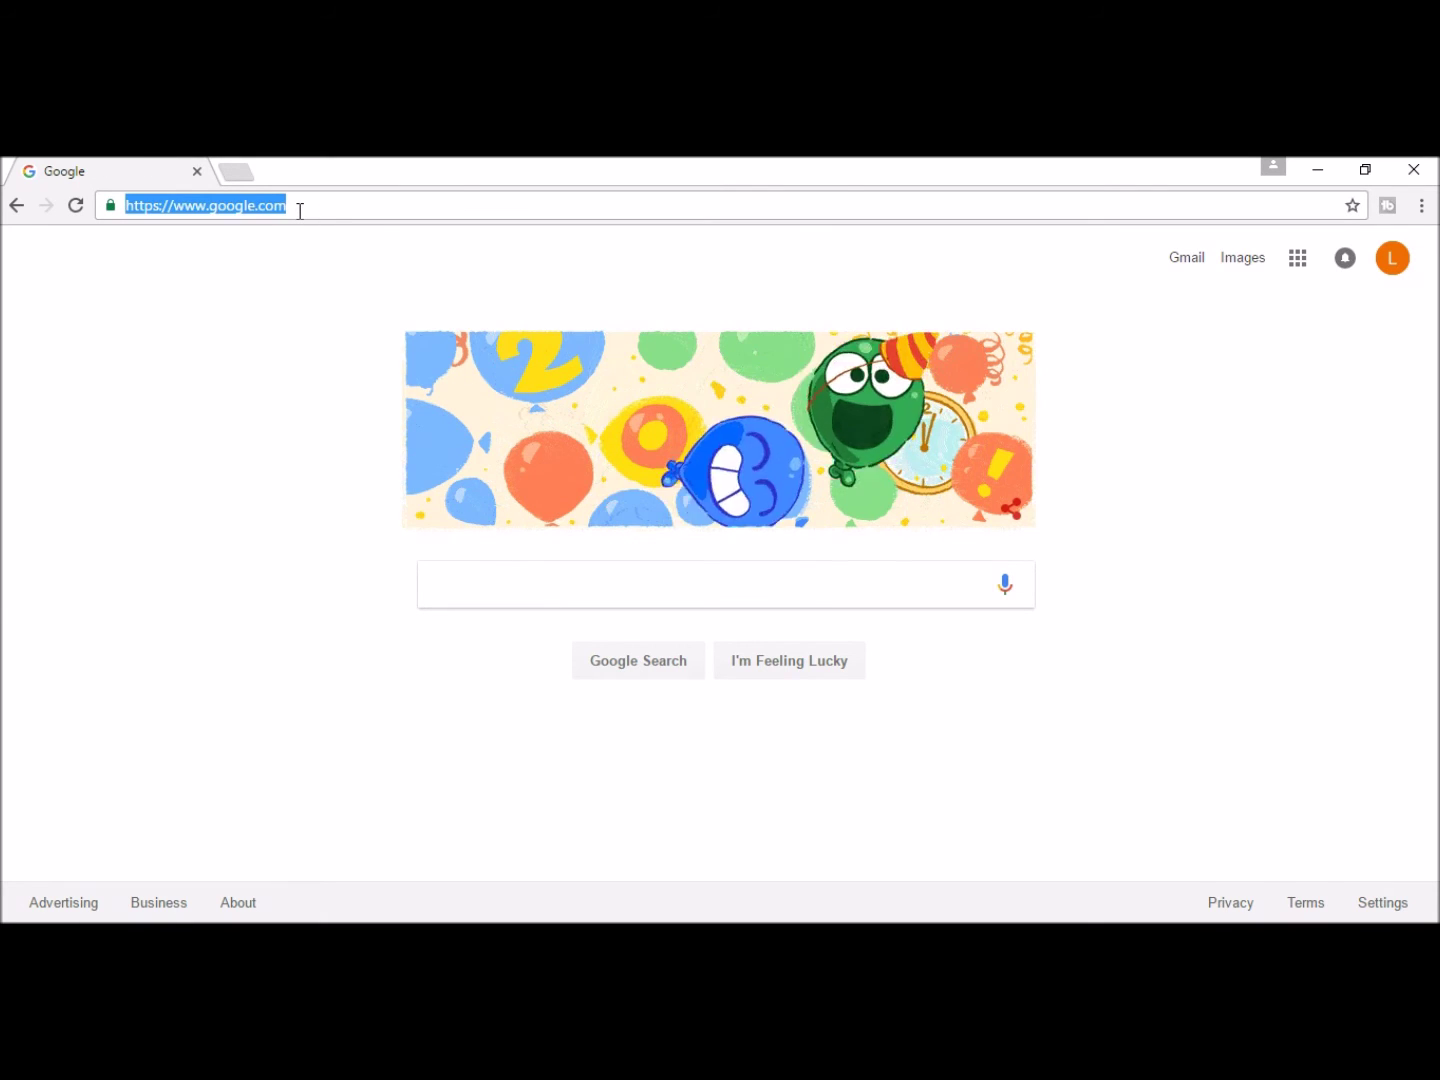
pyautogui.write('www.')
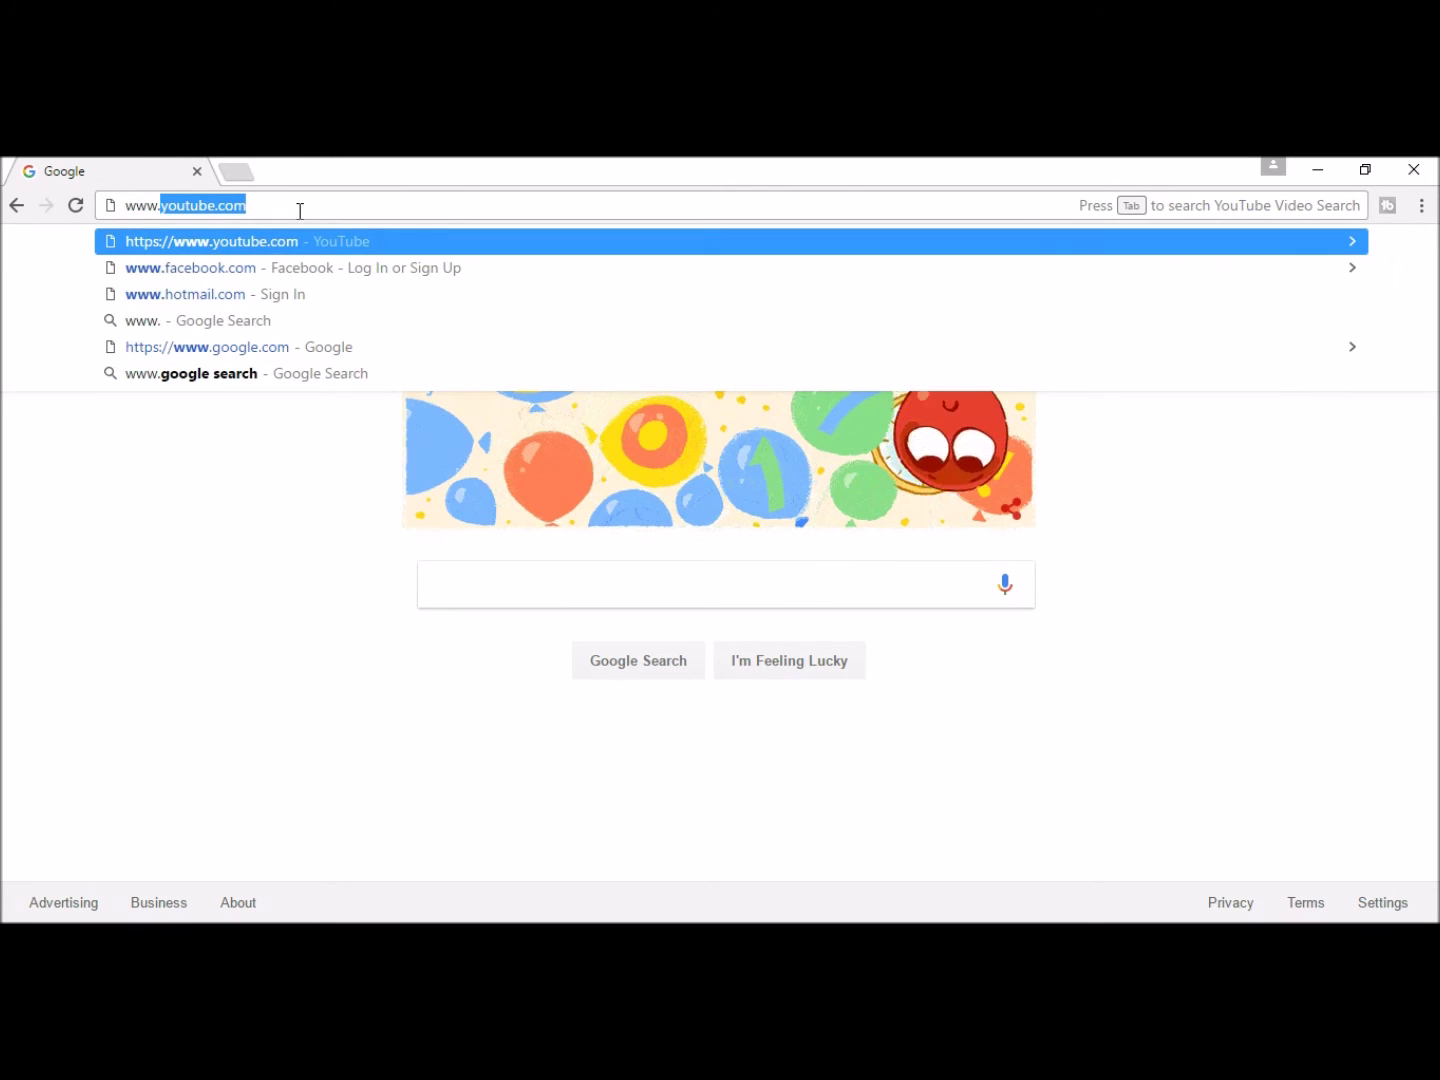
pyautogui.write('can')
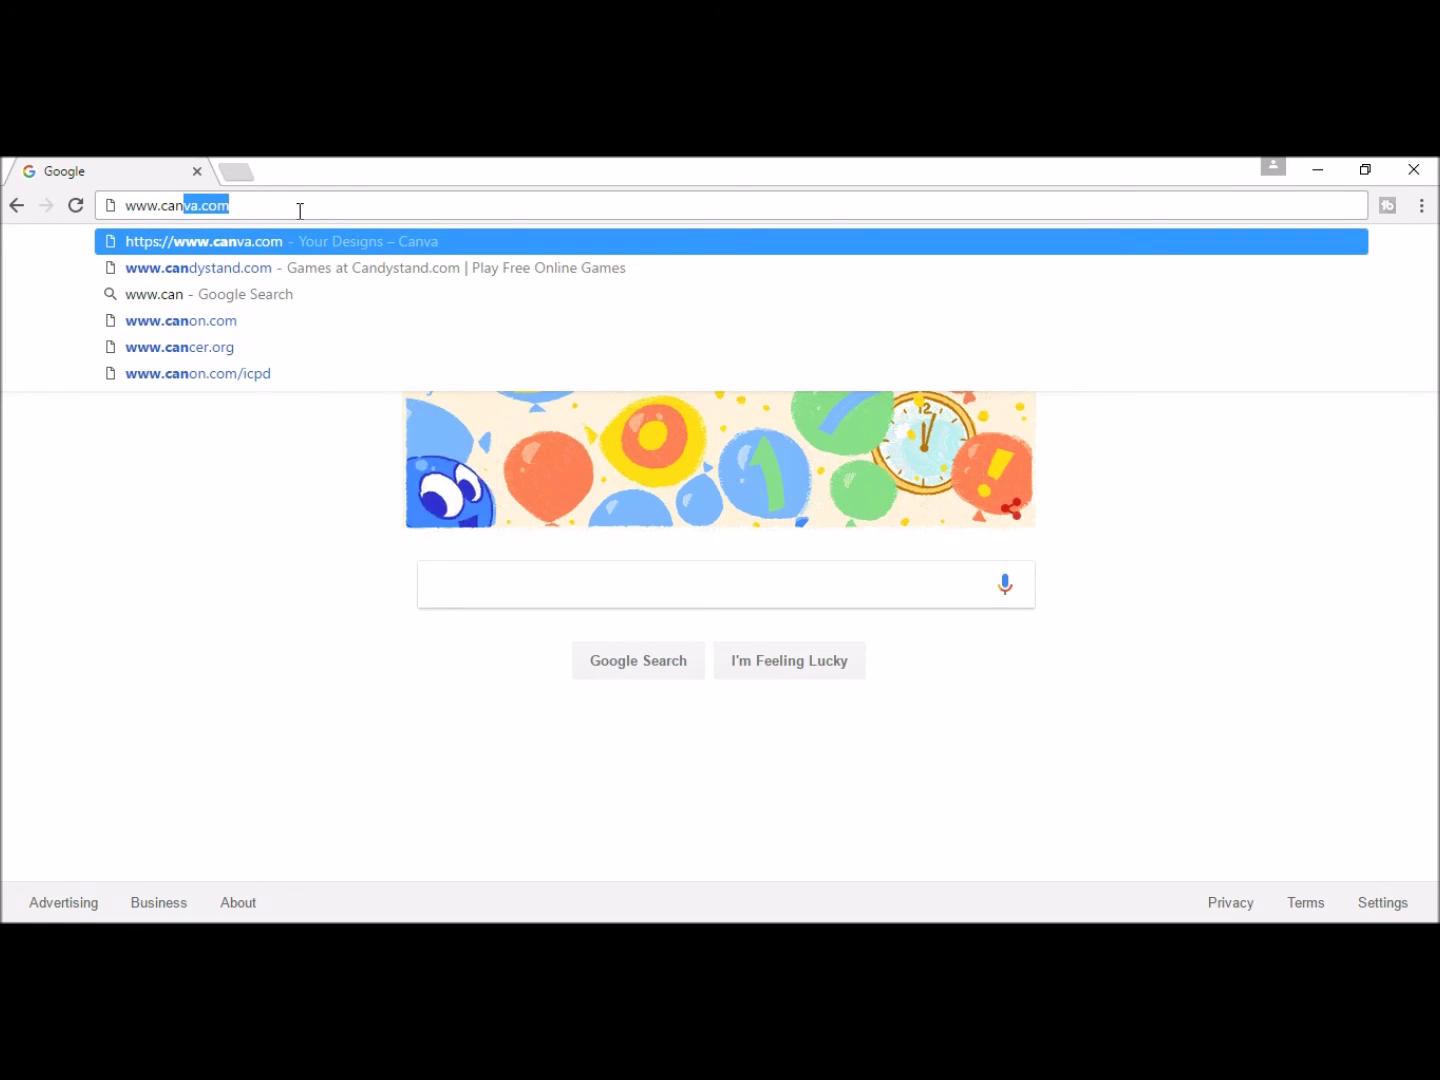
pyautogui.write('va.com')
pyautogui.press('Return')
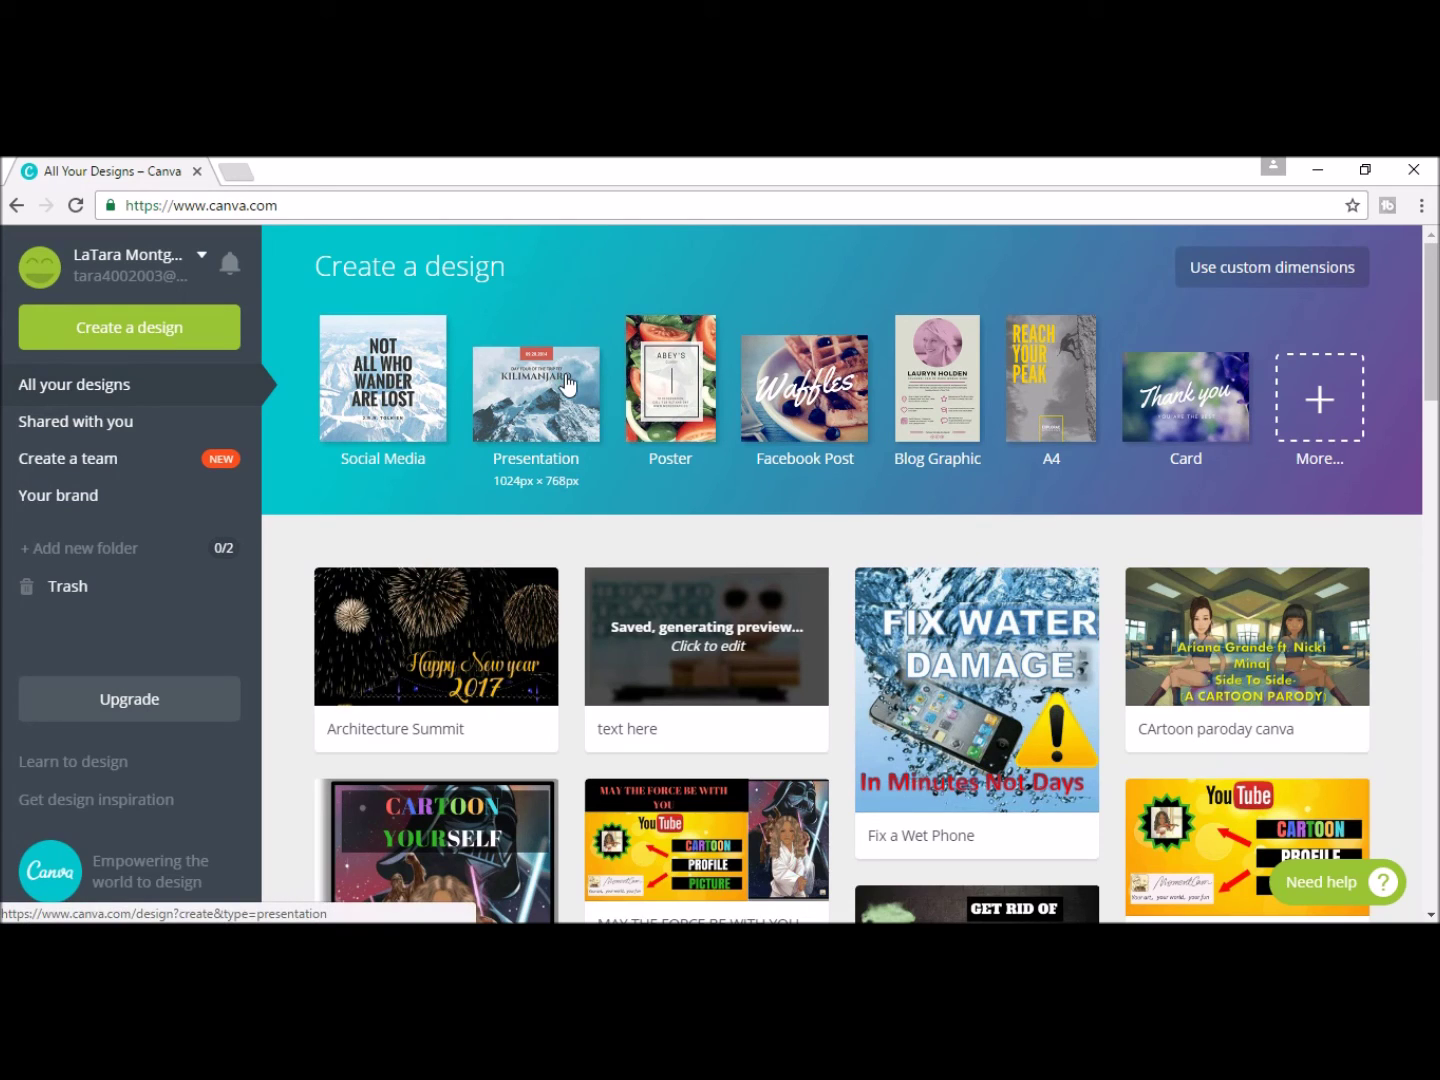
# - Pick YouTube Thumbnail from the full list of design types to open a blank thumbnail
pyautogui.click(1312, 404)
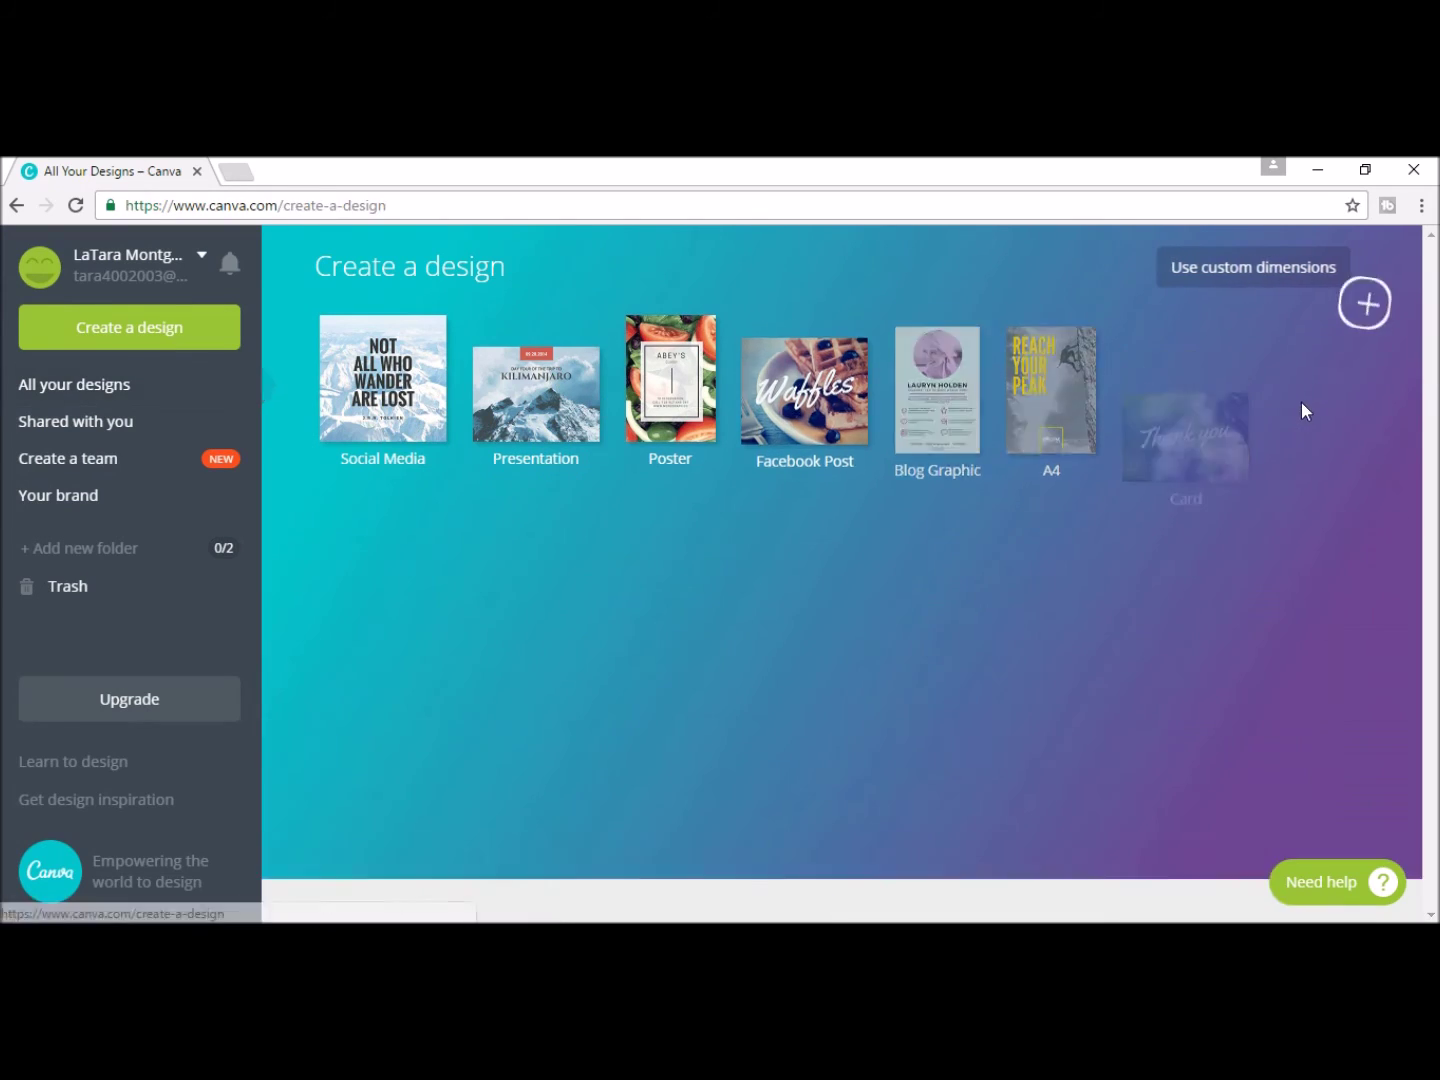
pyautogui.scroll(-10, 1231, 518)
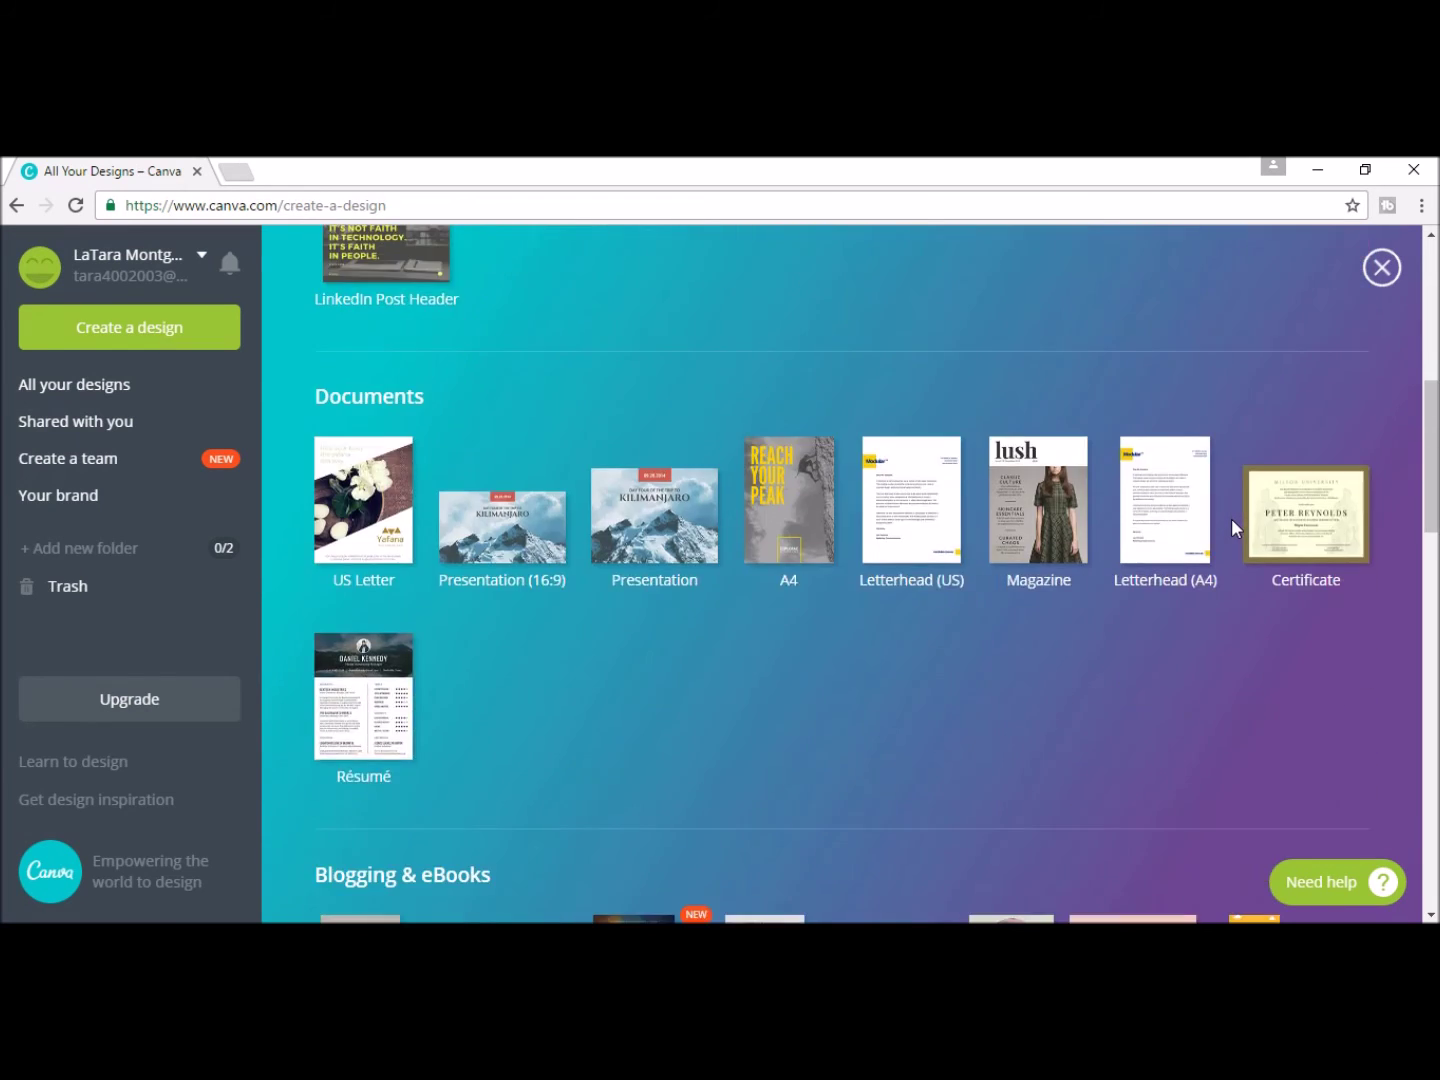
pyautogui.scroll(-5, 1231, 518)
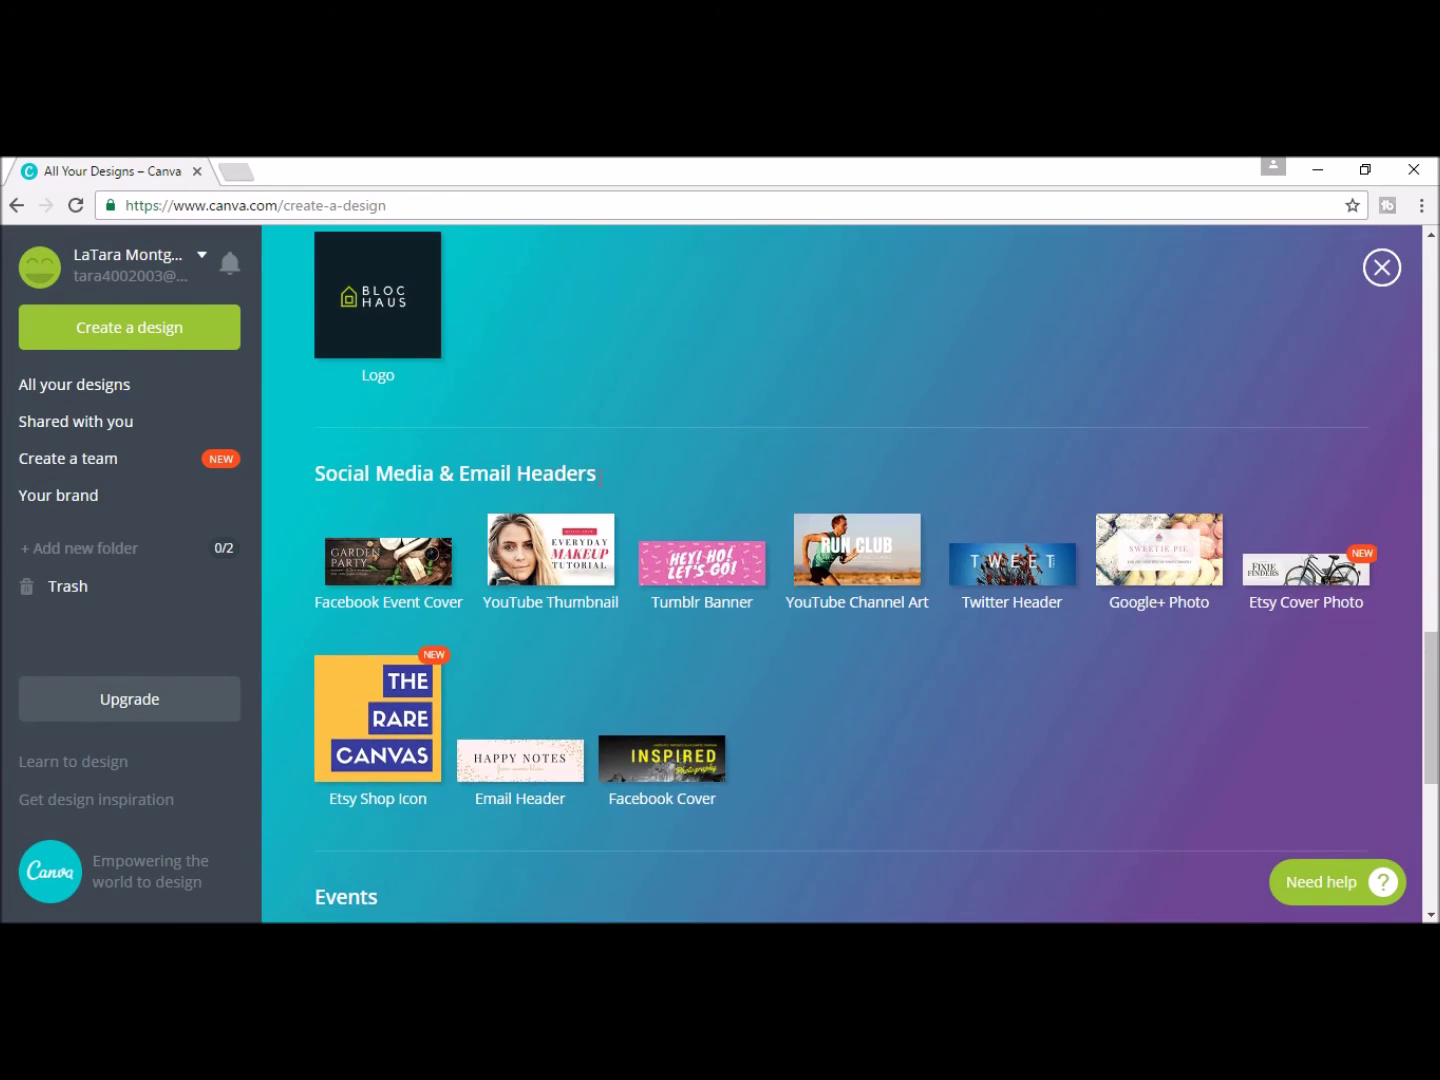
pyautogui.tripleClick(598, 476)
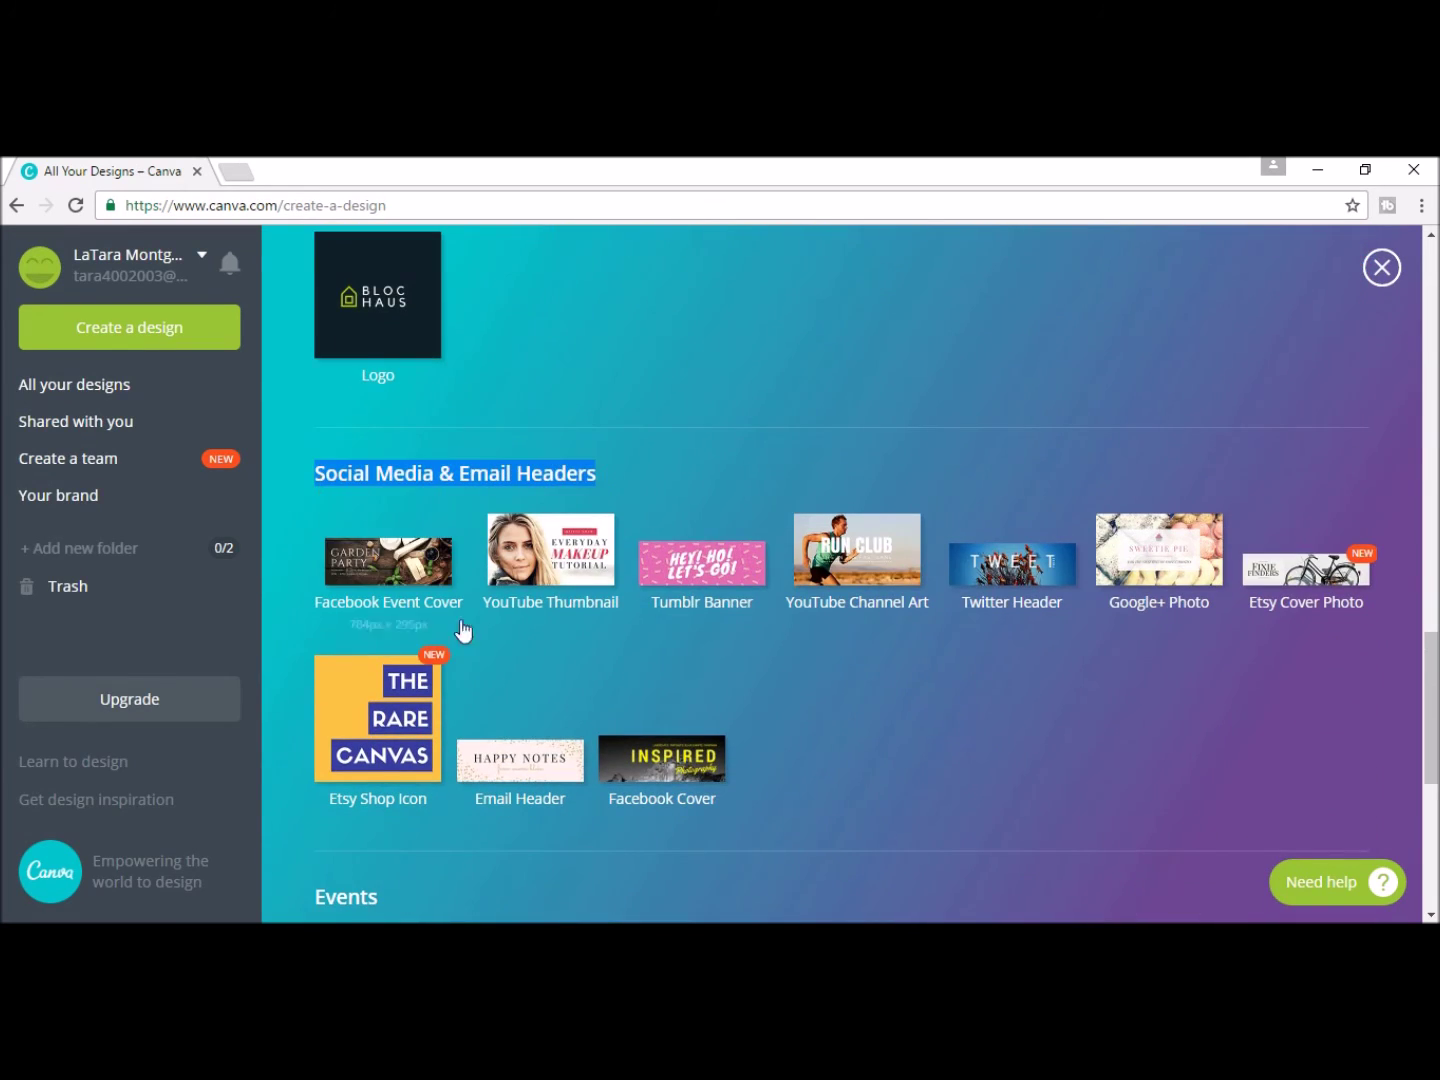
pyautogui.click(526, 610)
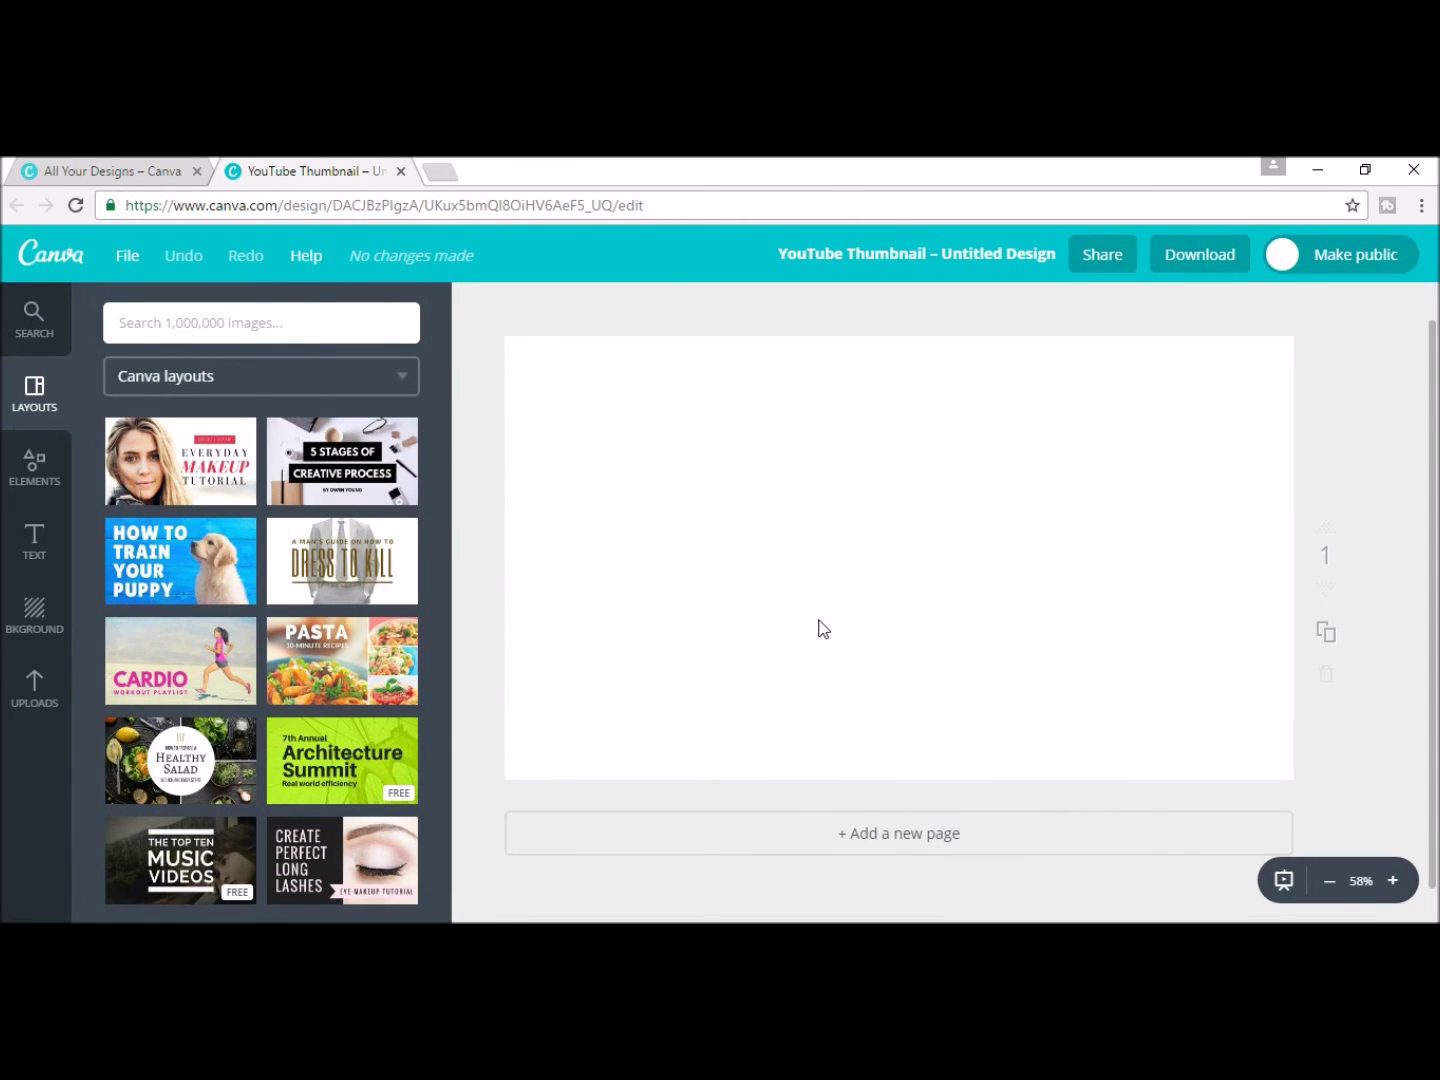
pyautogui.scroll(-4, 215, 510)
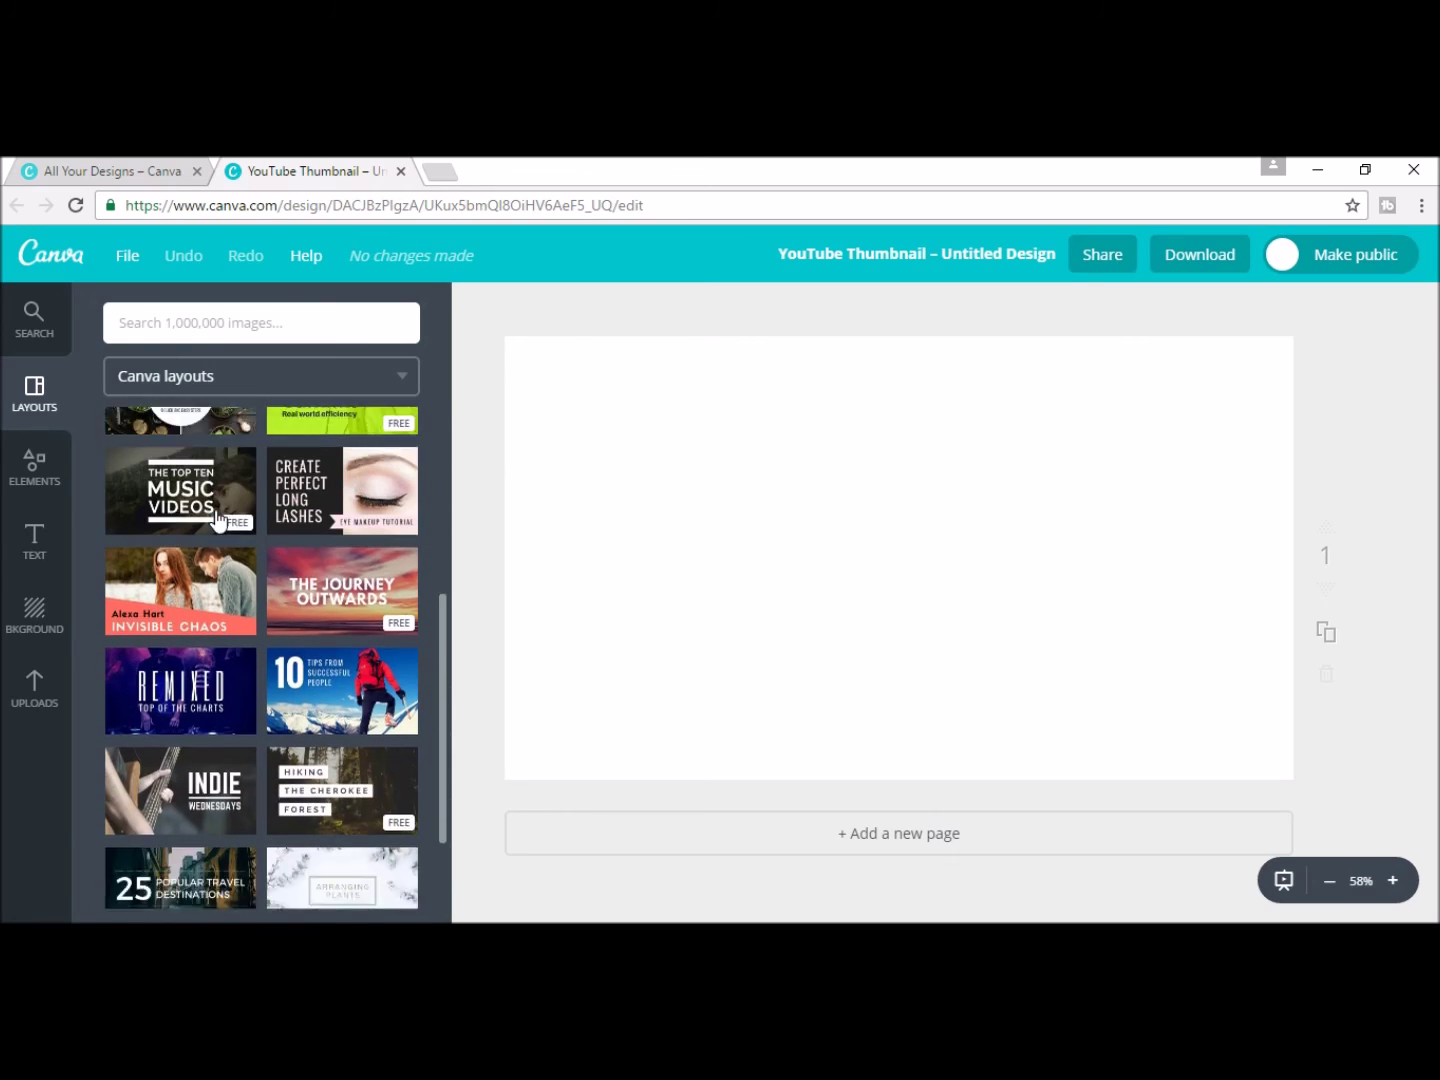
pyautogui.scroll(-6, 217, 520)
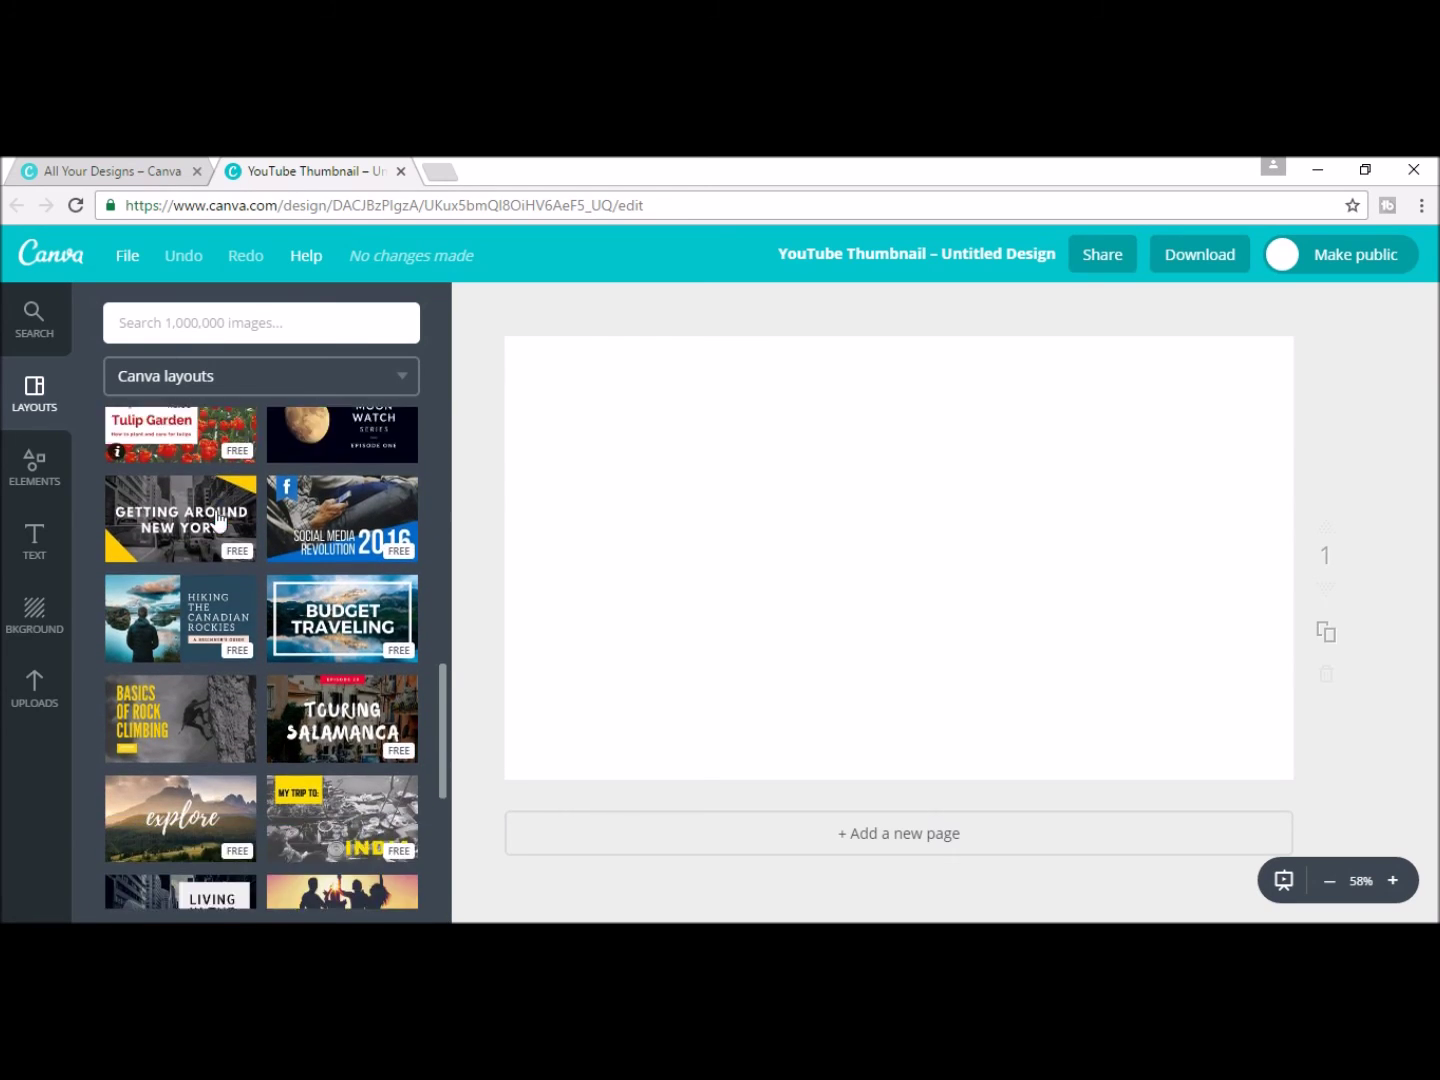
pyautogui.scroll(-10, 217, 517)
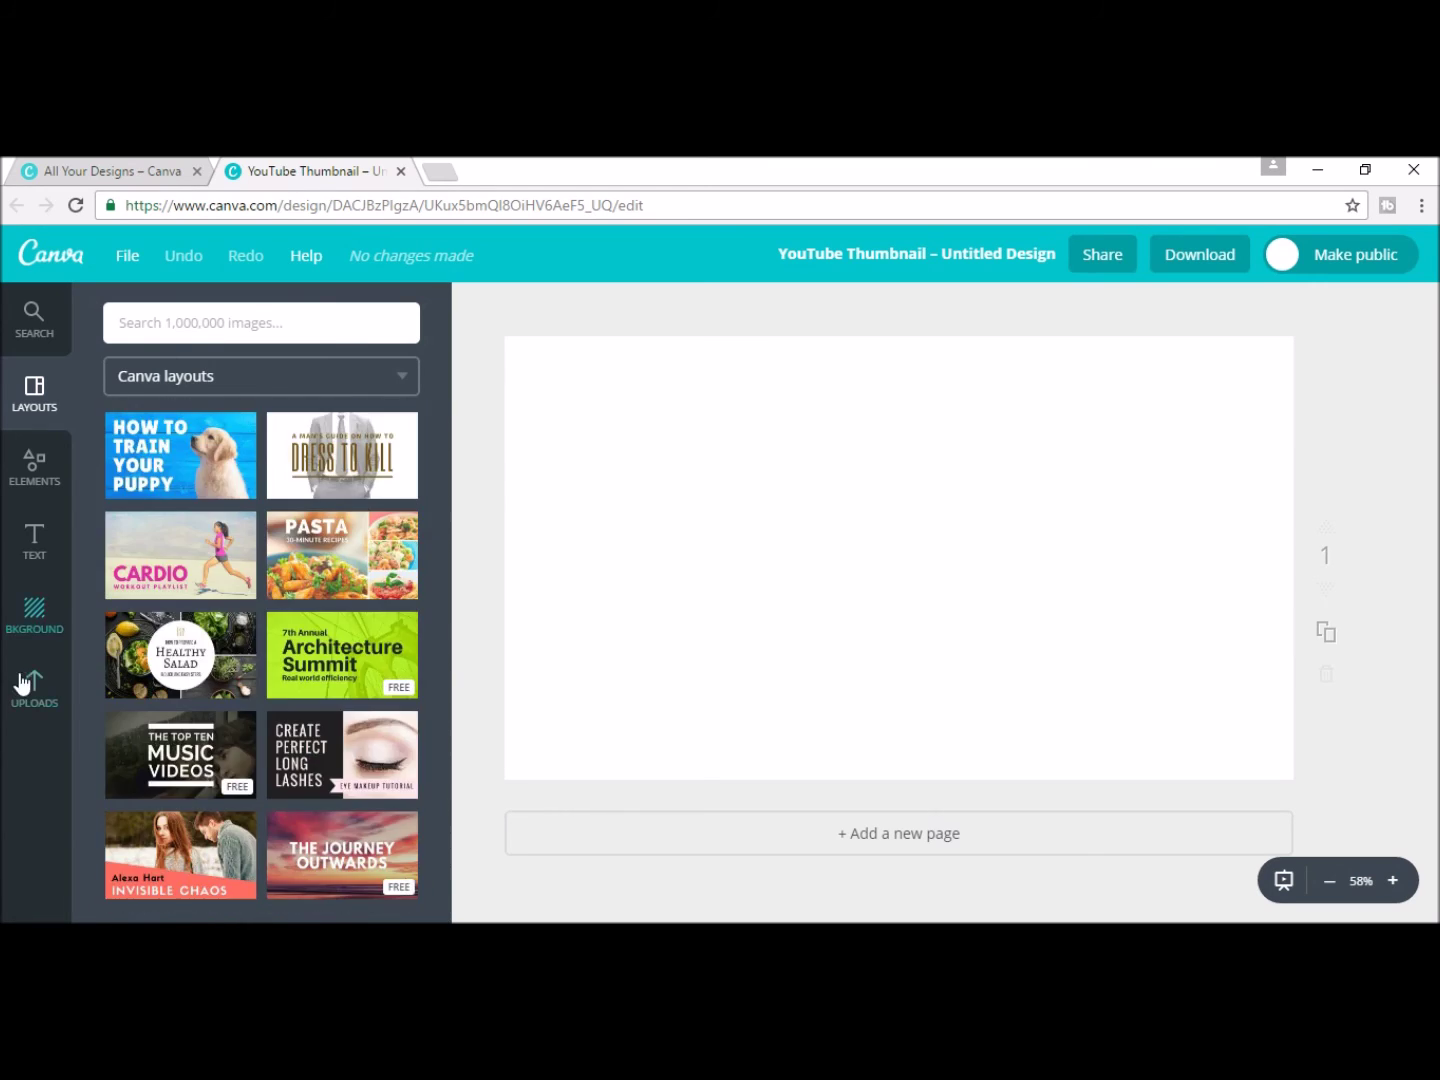
pyautogui.click(30, 685)
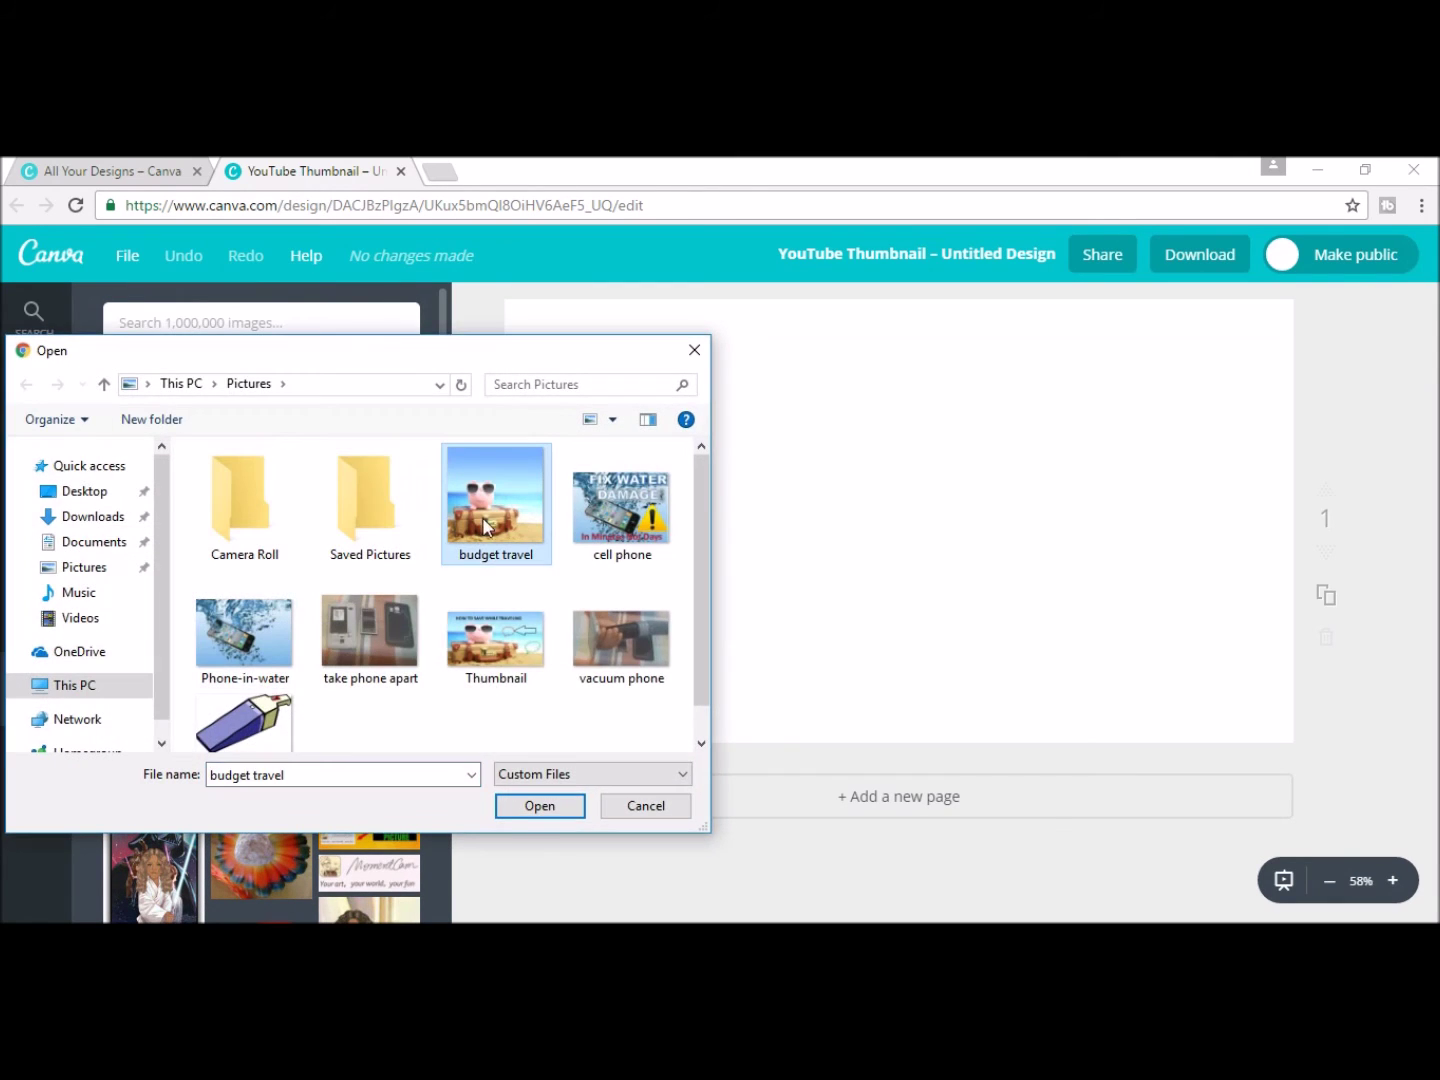
# - Upload the 'budget travel' piggy-bank photo and resize it to cover the whole page
pyautogui.click(535, 808)
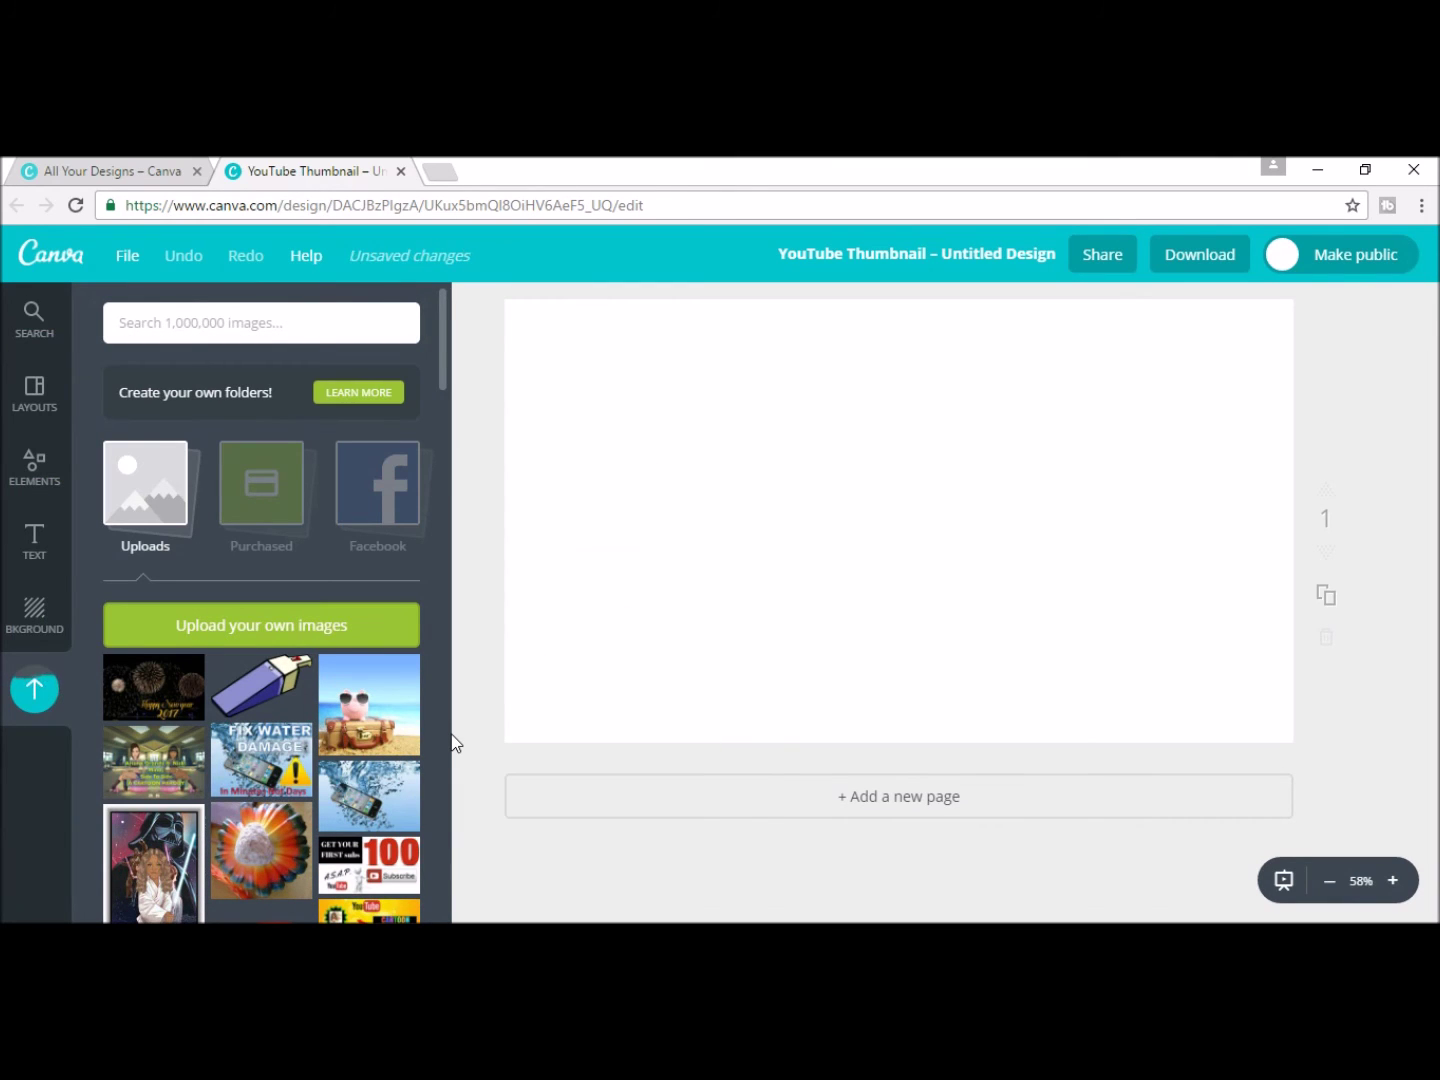
pyautogui.click(369, 705)
pyautogui.moveTo(790, 577); pyautogui.dragTo(560, 505)
pyautogui.moveTo(864, 648); pyautogui.dragTo(1395, 818)
pyautogui.moveTo(939, 688); pyautogui.dragTo(971, 595)
# - Add a heading text box and move it to the photo's upper right
pyautogui.click(34, 540)
pyautogui.scroll(-3, 210, 603)
pyautogui.scroll(3, 205, 585)
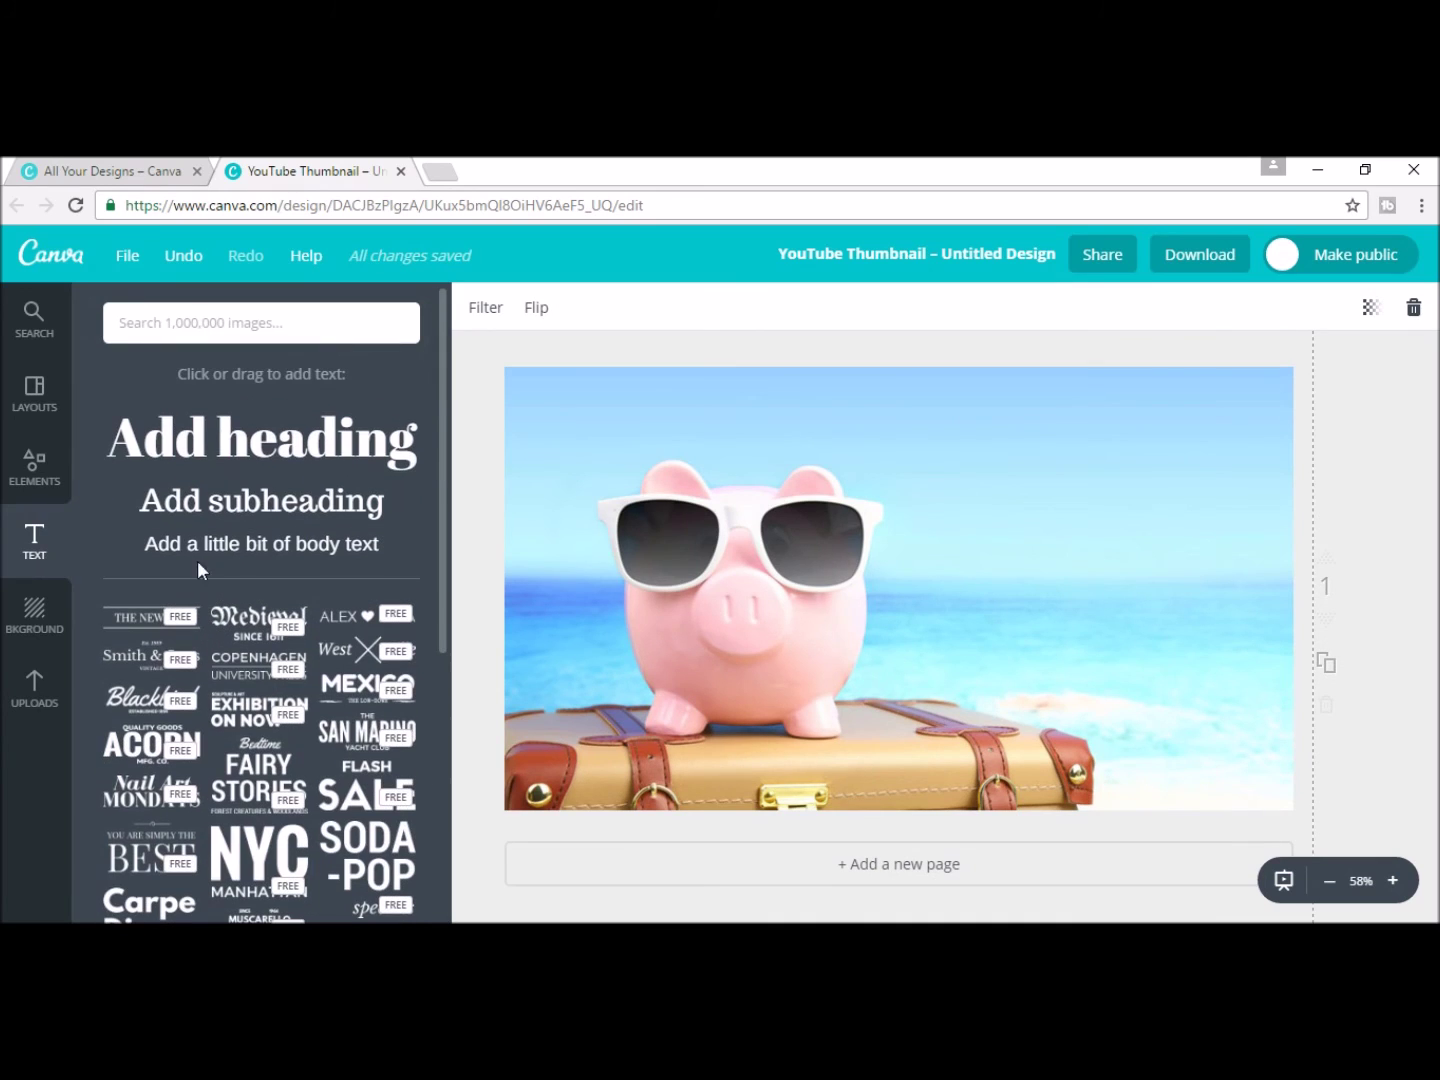
pyautogui.scroll(-5, 291, 463)
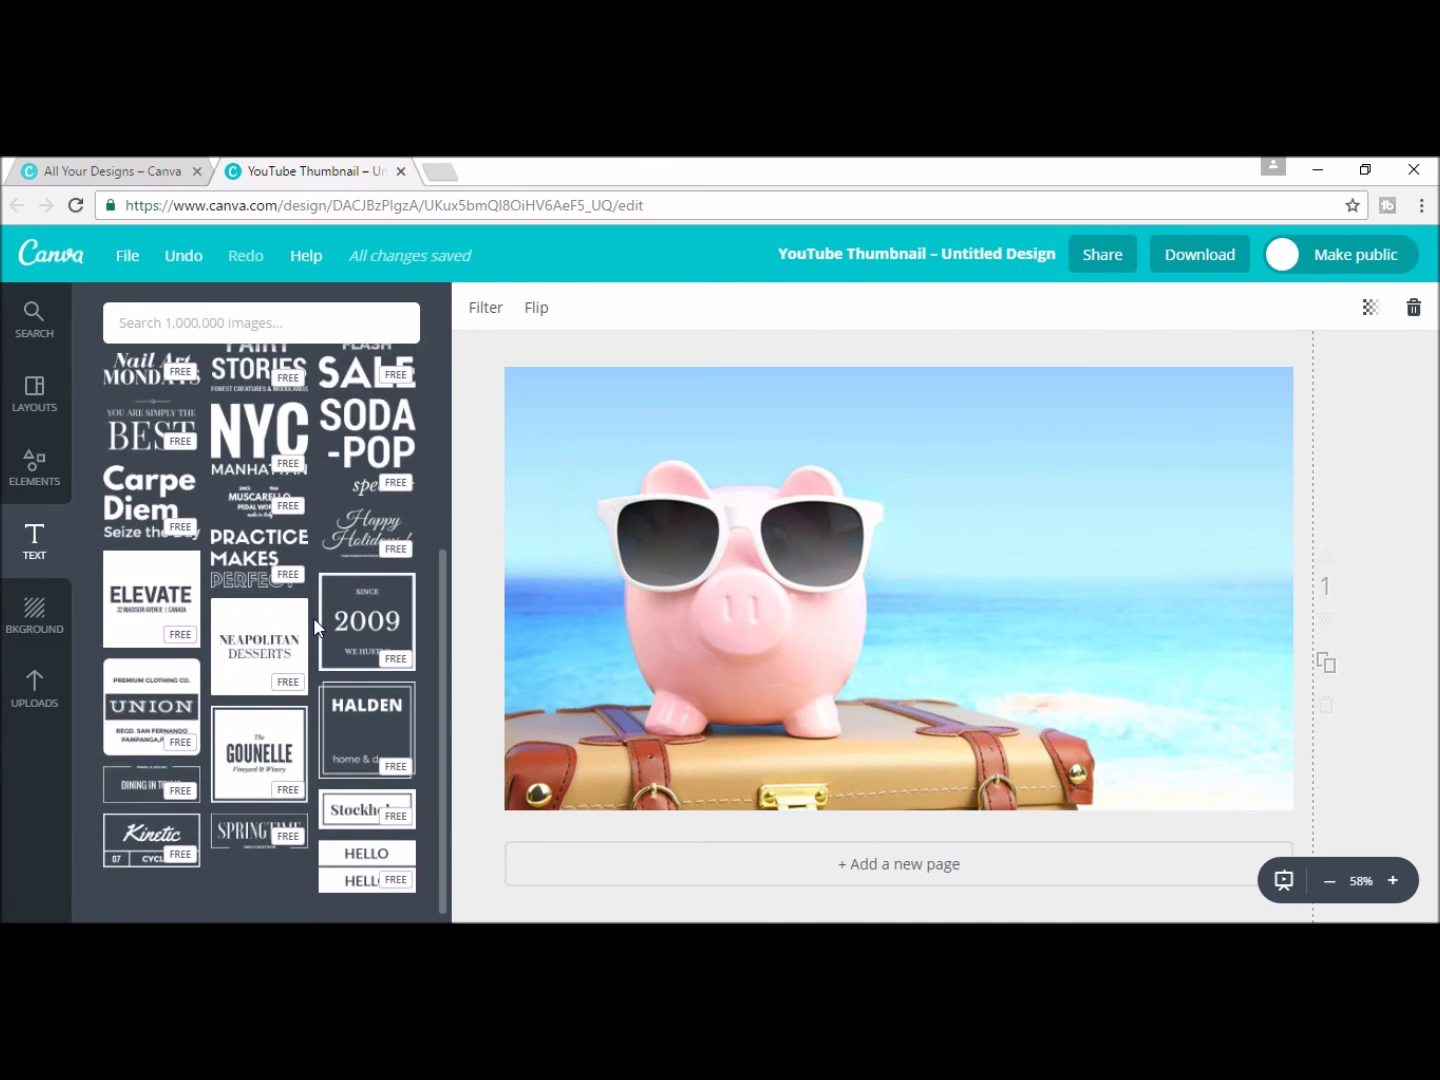
pyautogui.scroll(5, 291, 463)
pyautogui.click(291, 463)
pyautogui.moveTo(930, 585); pyautogui.dragTo(1130, 393)
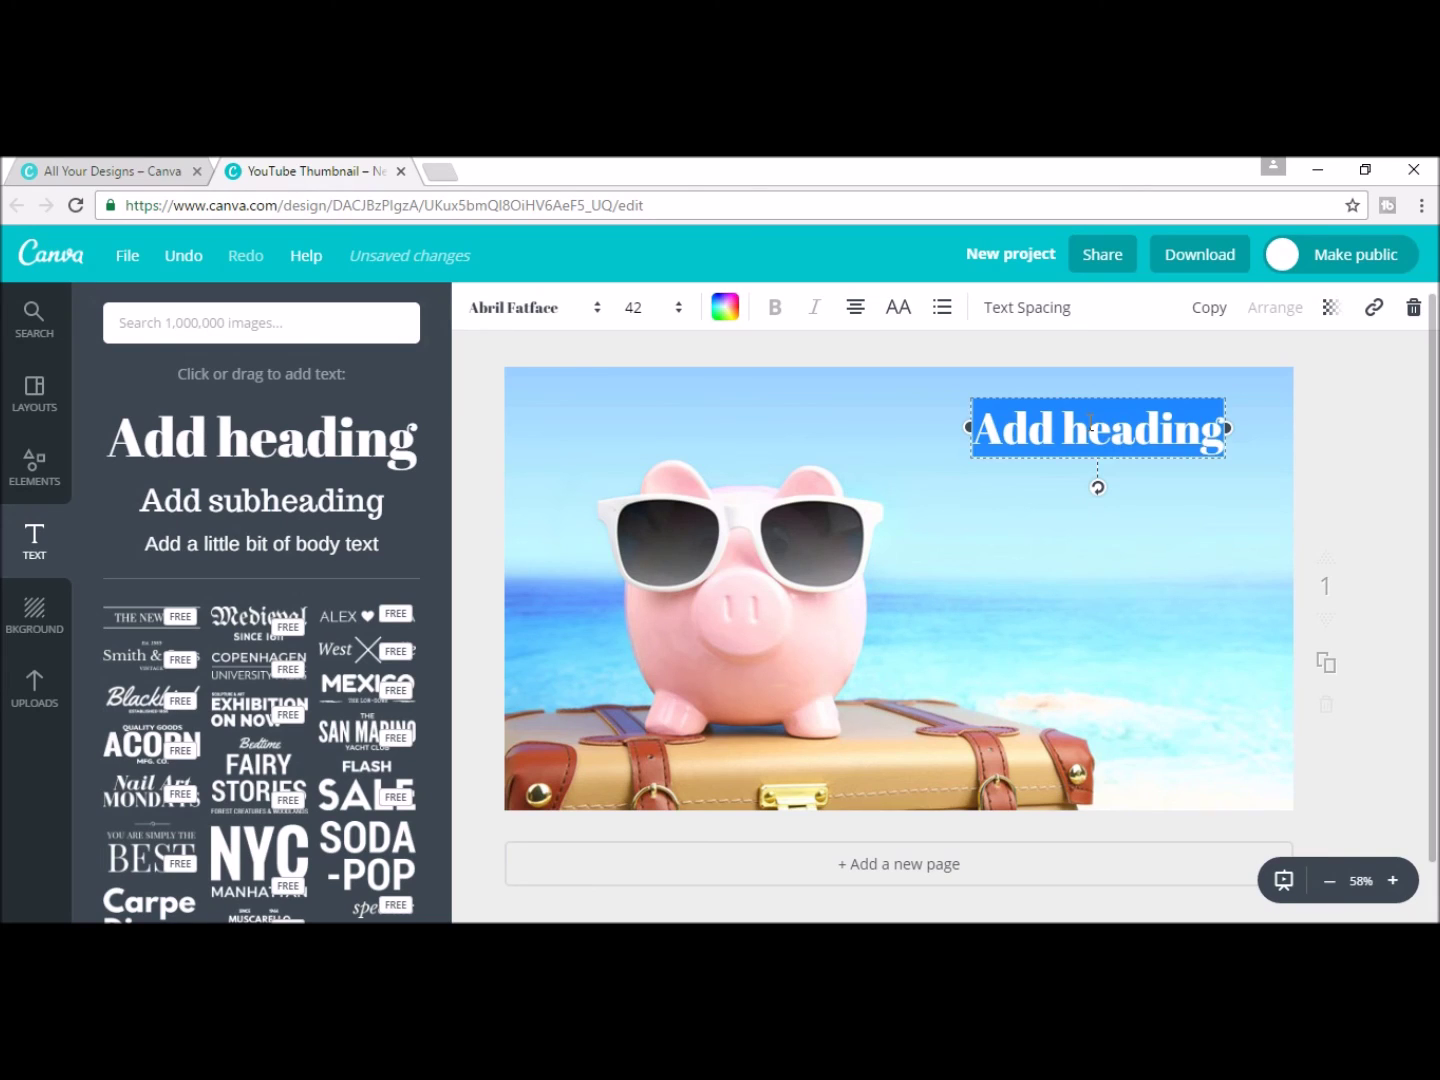
# - Type 'HOW TO TRAVEL FOR LESS' as the heading and place a recoloured bar shape behind it
pyautogui.write('HOW TO ')
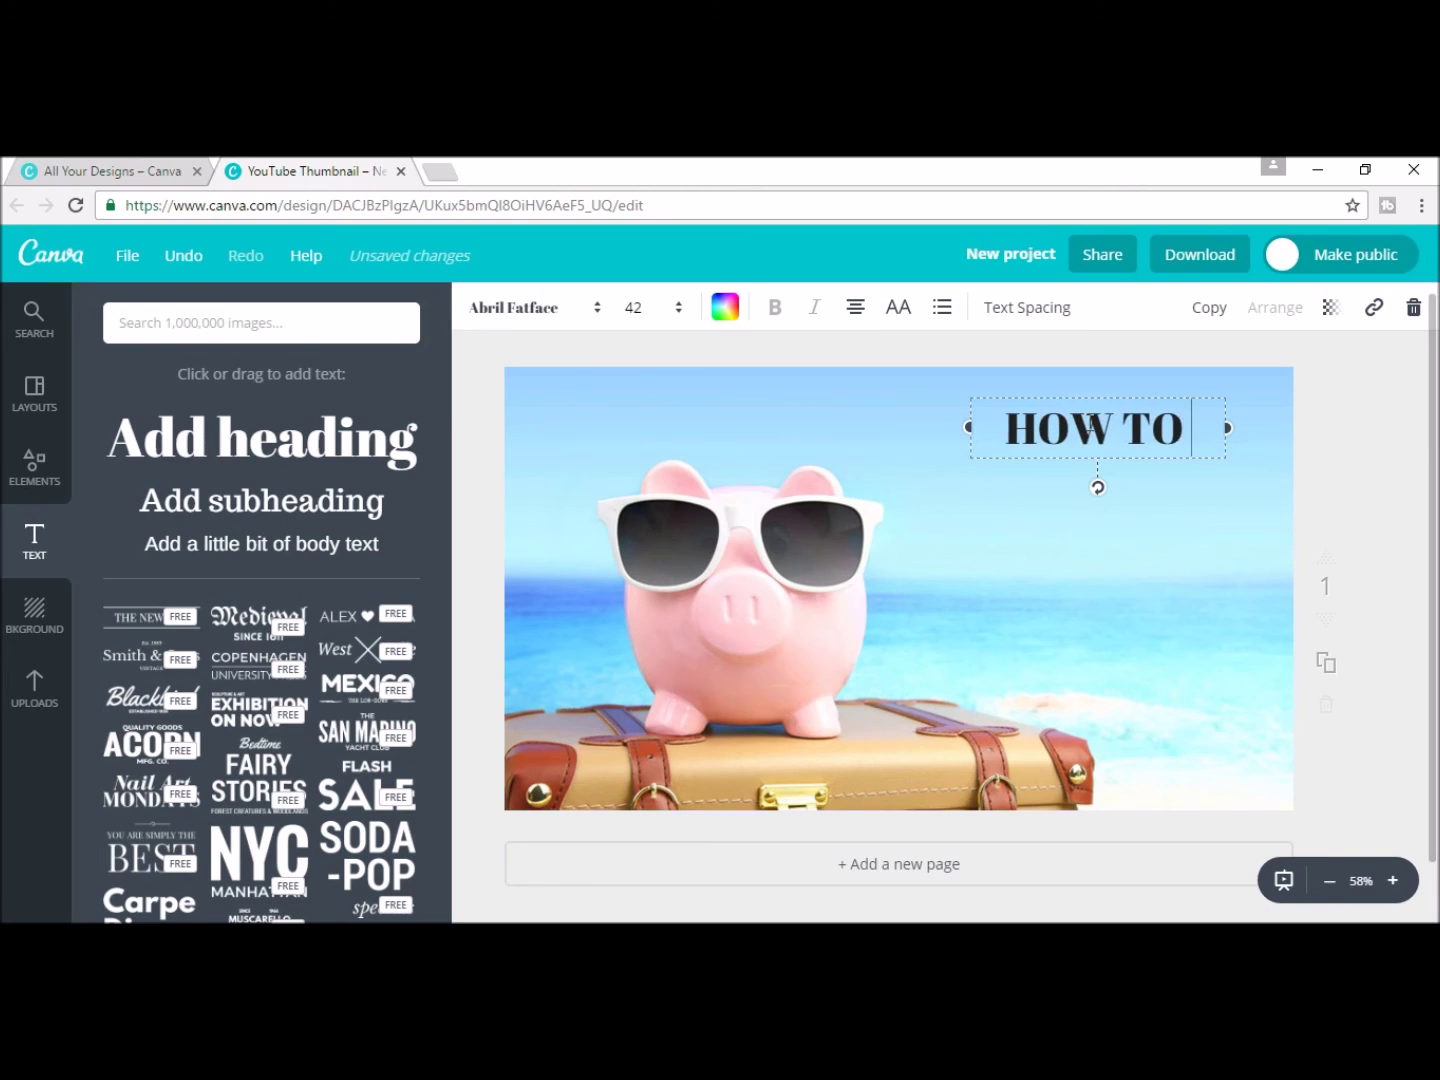
pyautogui.write('TRAVEL FOR ')
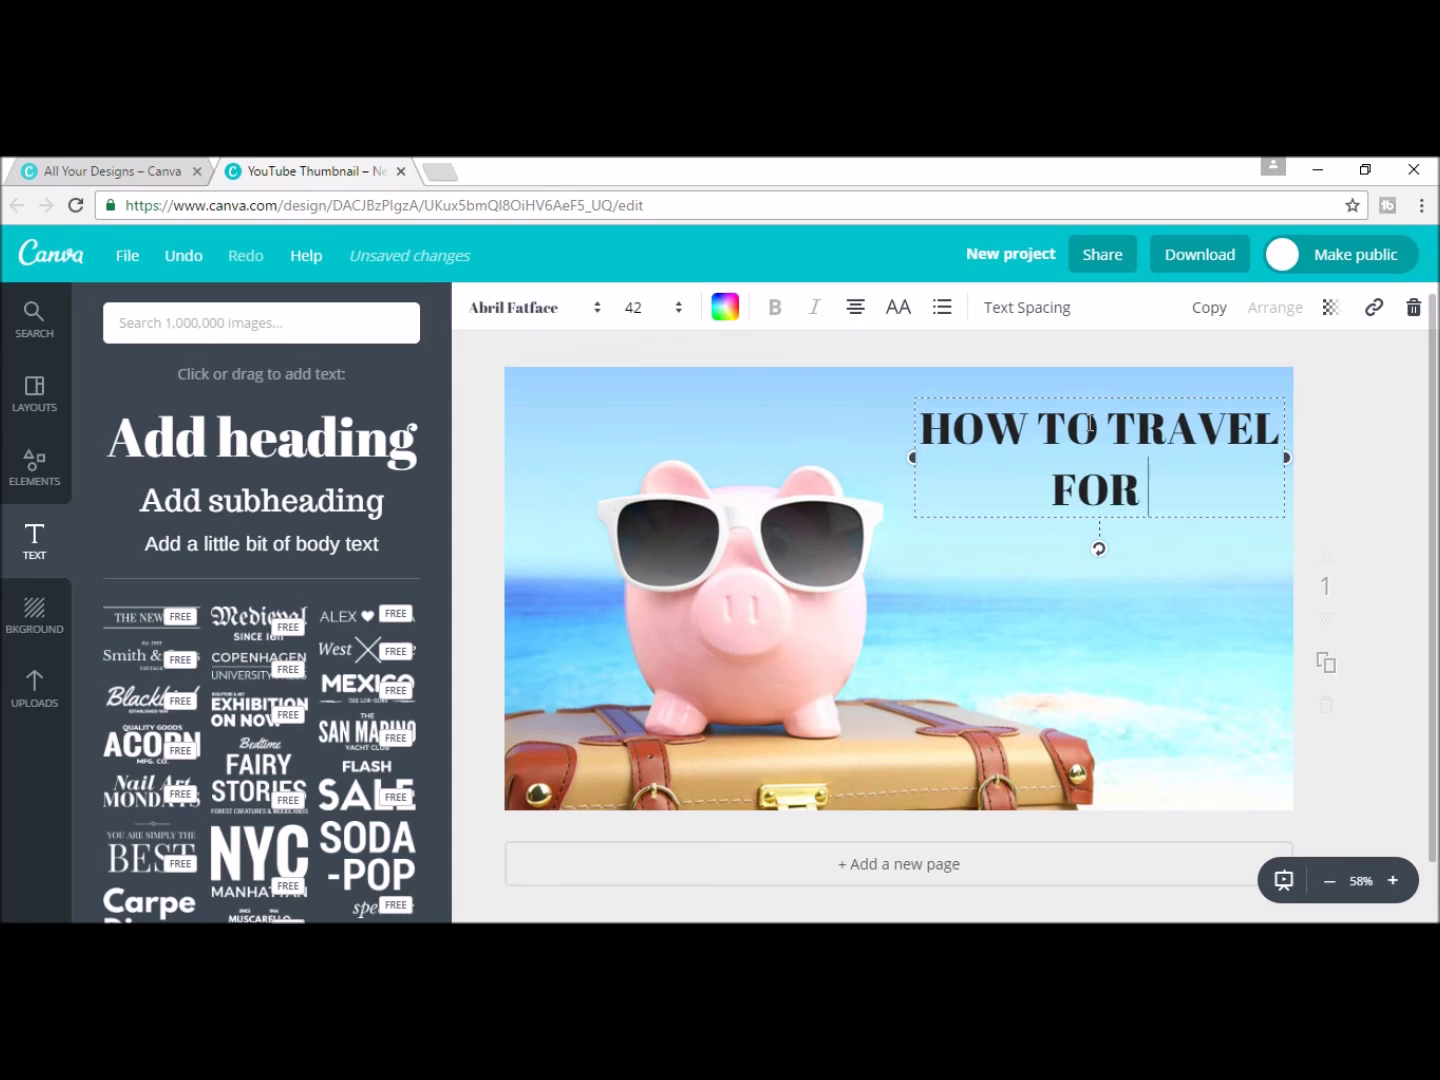
pyautogui.write('LESS')
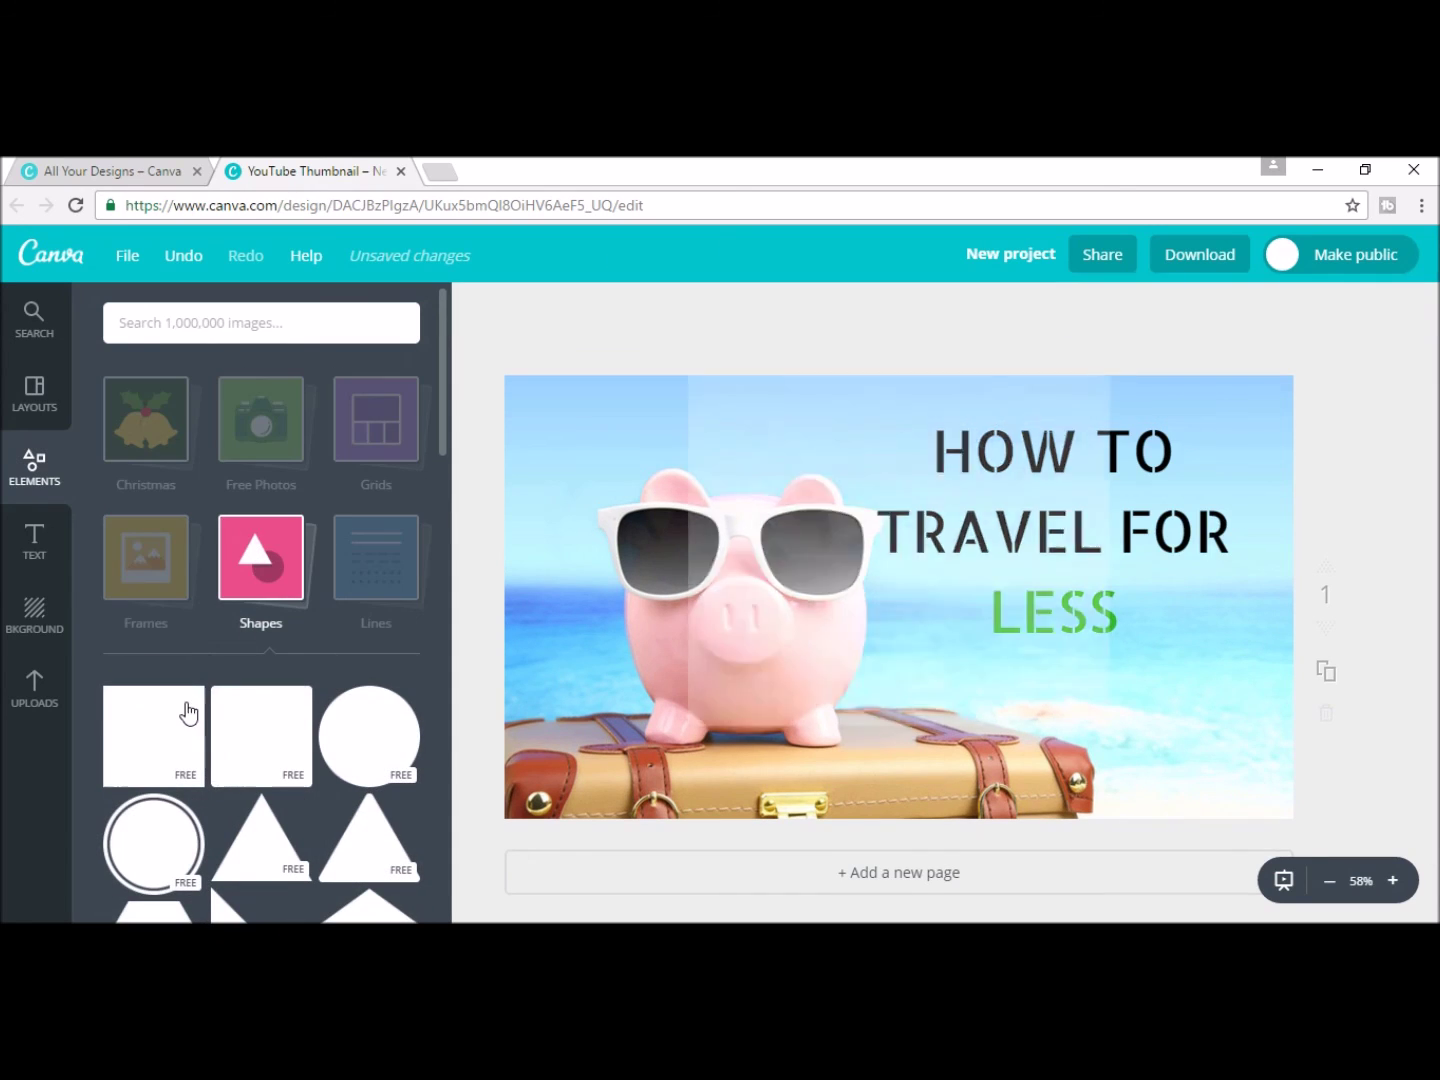
pyautogui.click(188, 712)
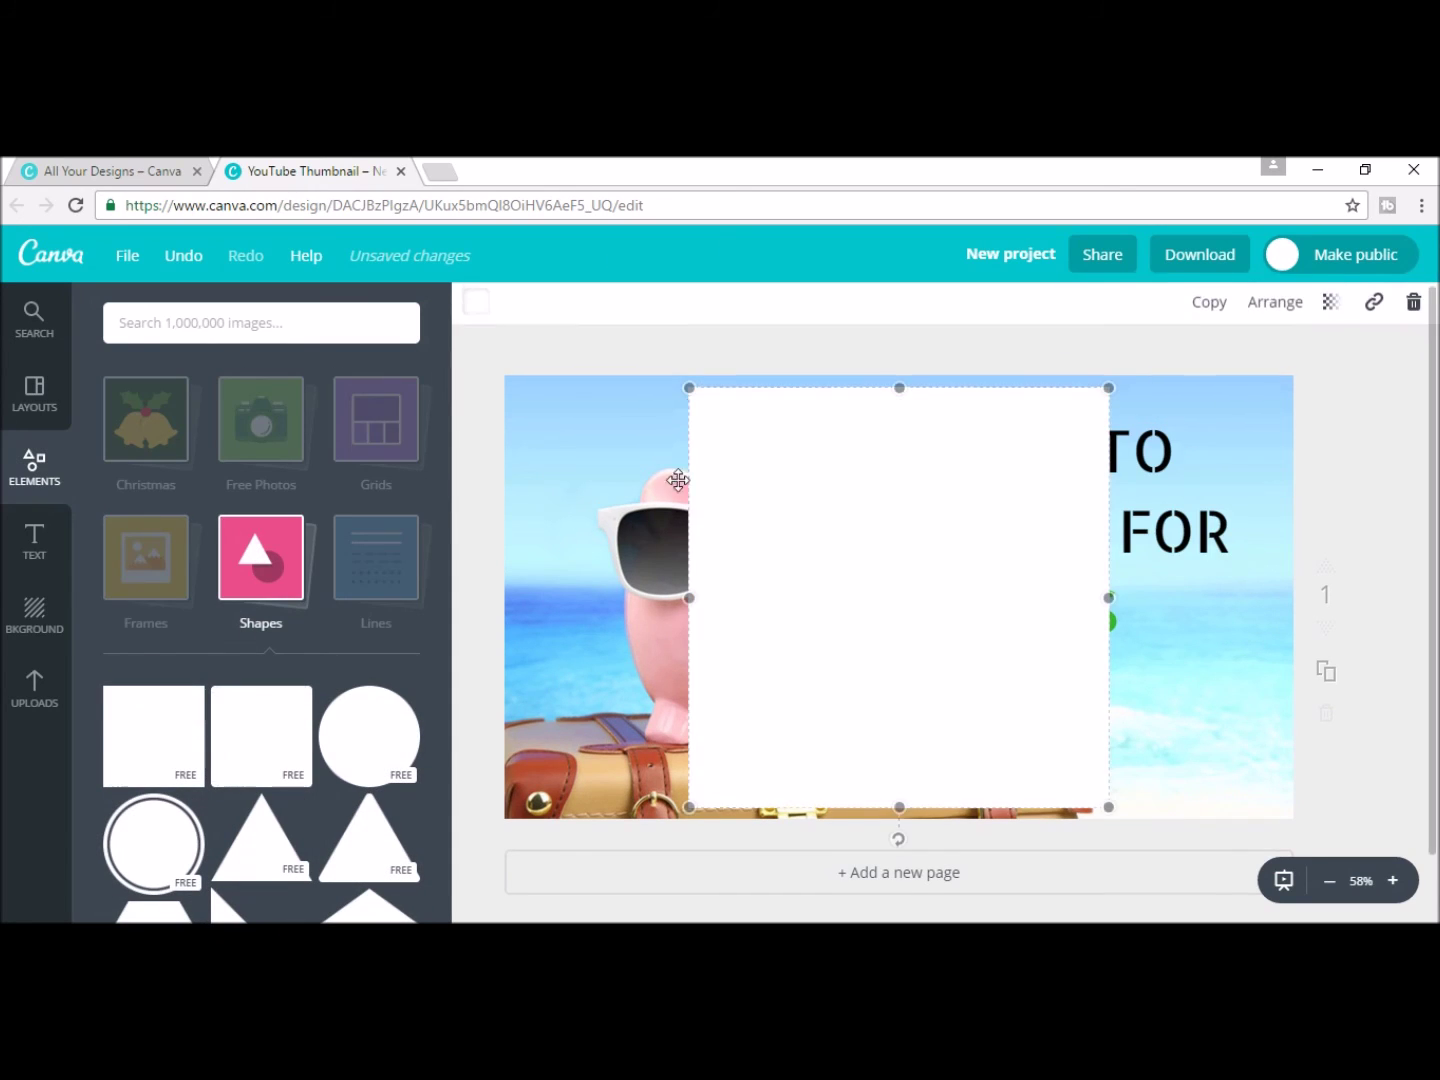
pyautogui.moveTo(895, 383); pyautogui.dragTo(1037, 427)
pyautogui.click(1284, 318)
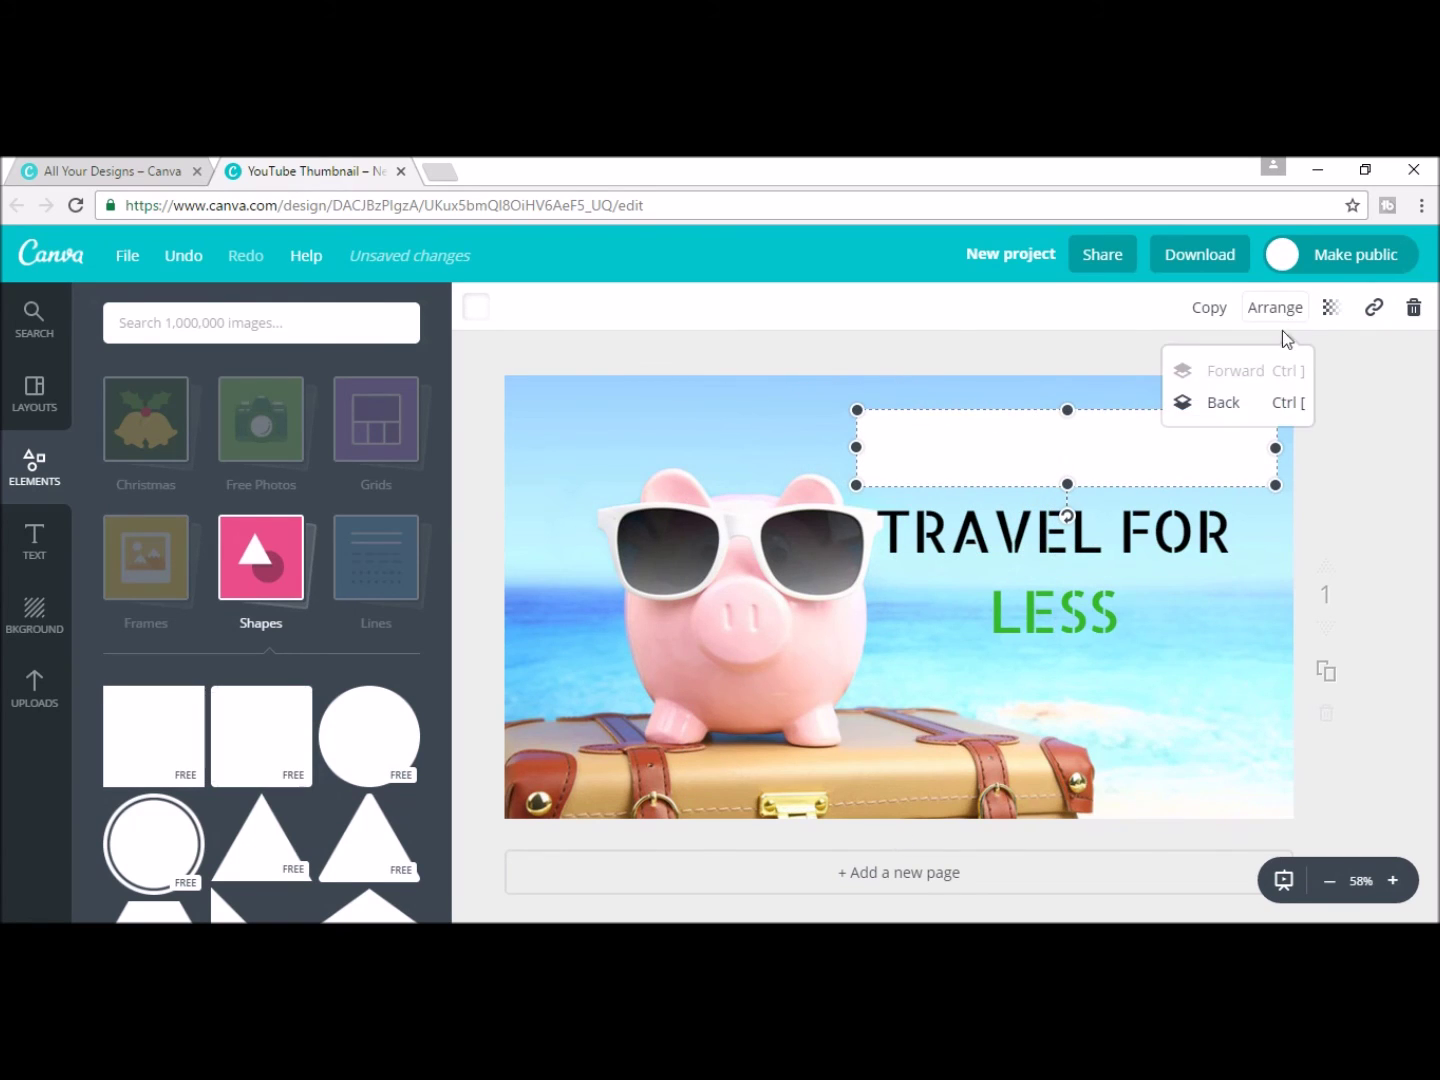
pyautogui.click(1231, 402)
pyautogui.click(476, 307)
pyautogui.click(662, 493)
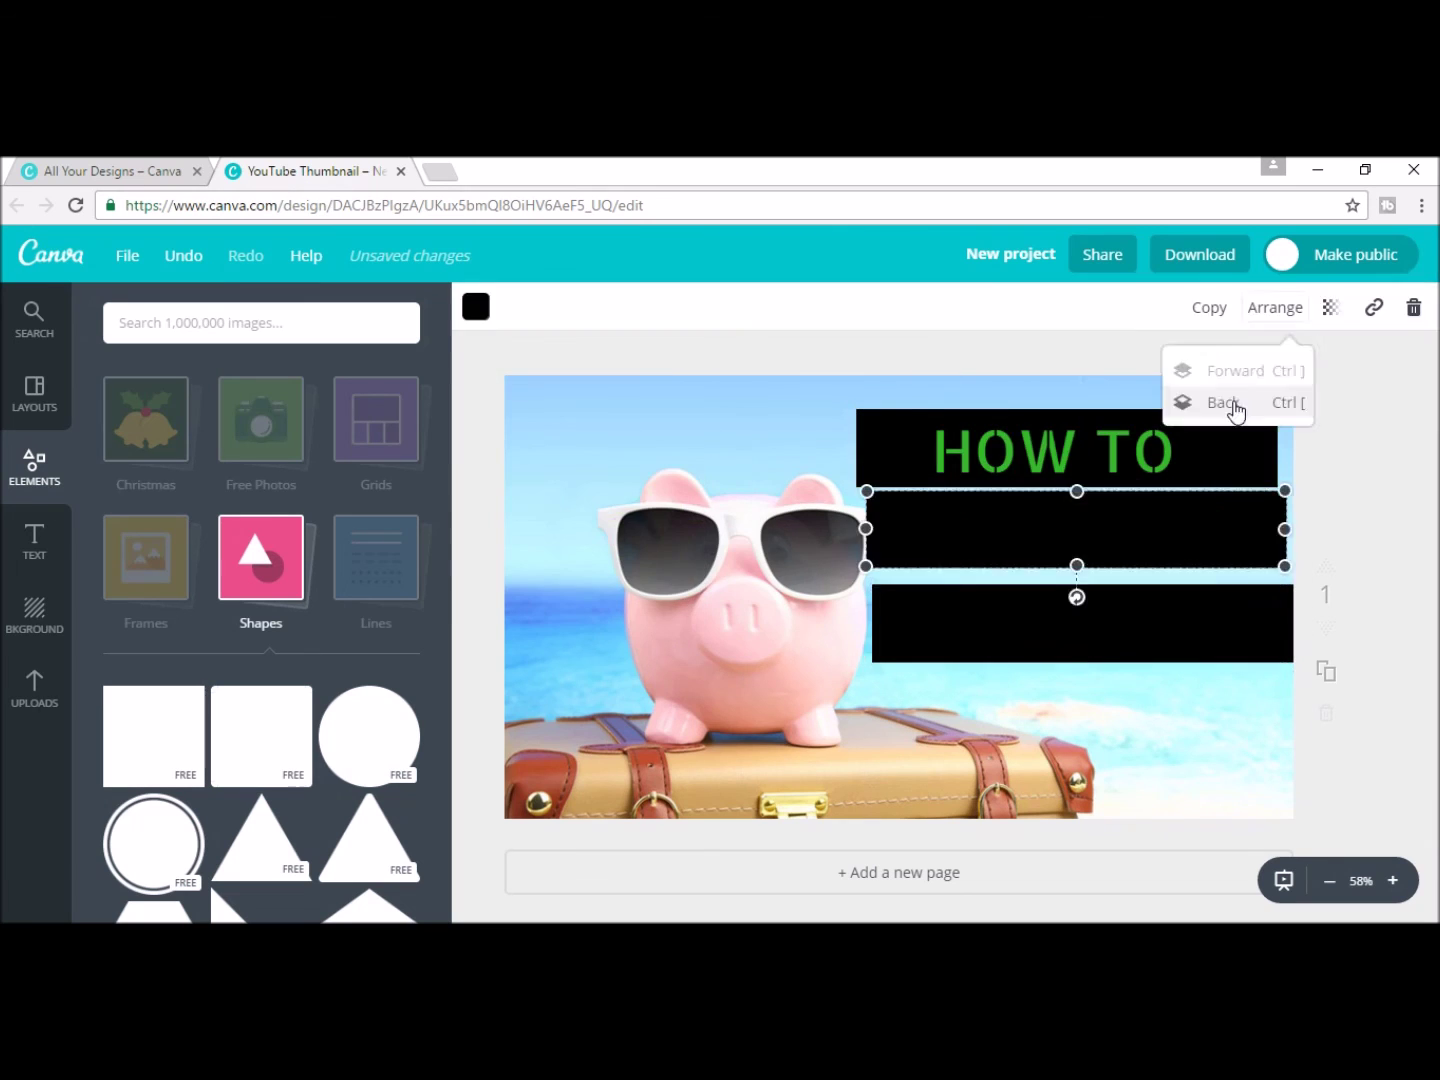
pyautogui.click(1231, 408)
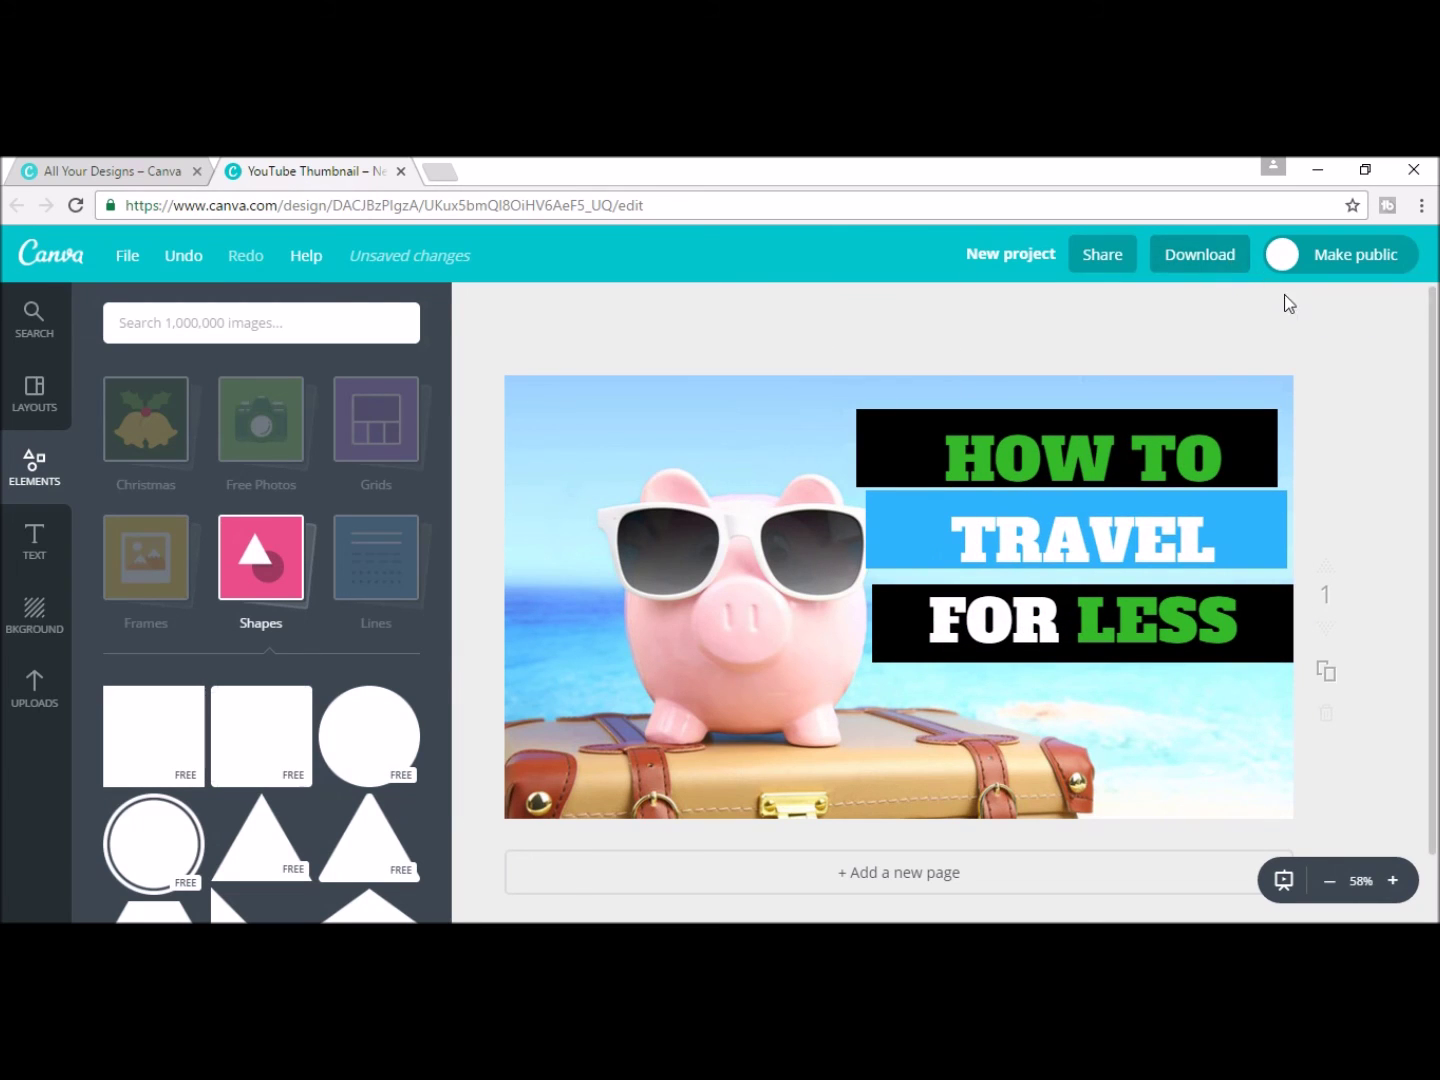
pyautogui.click(1040, 258)
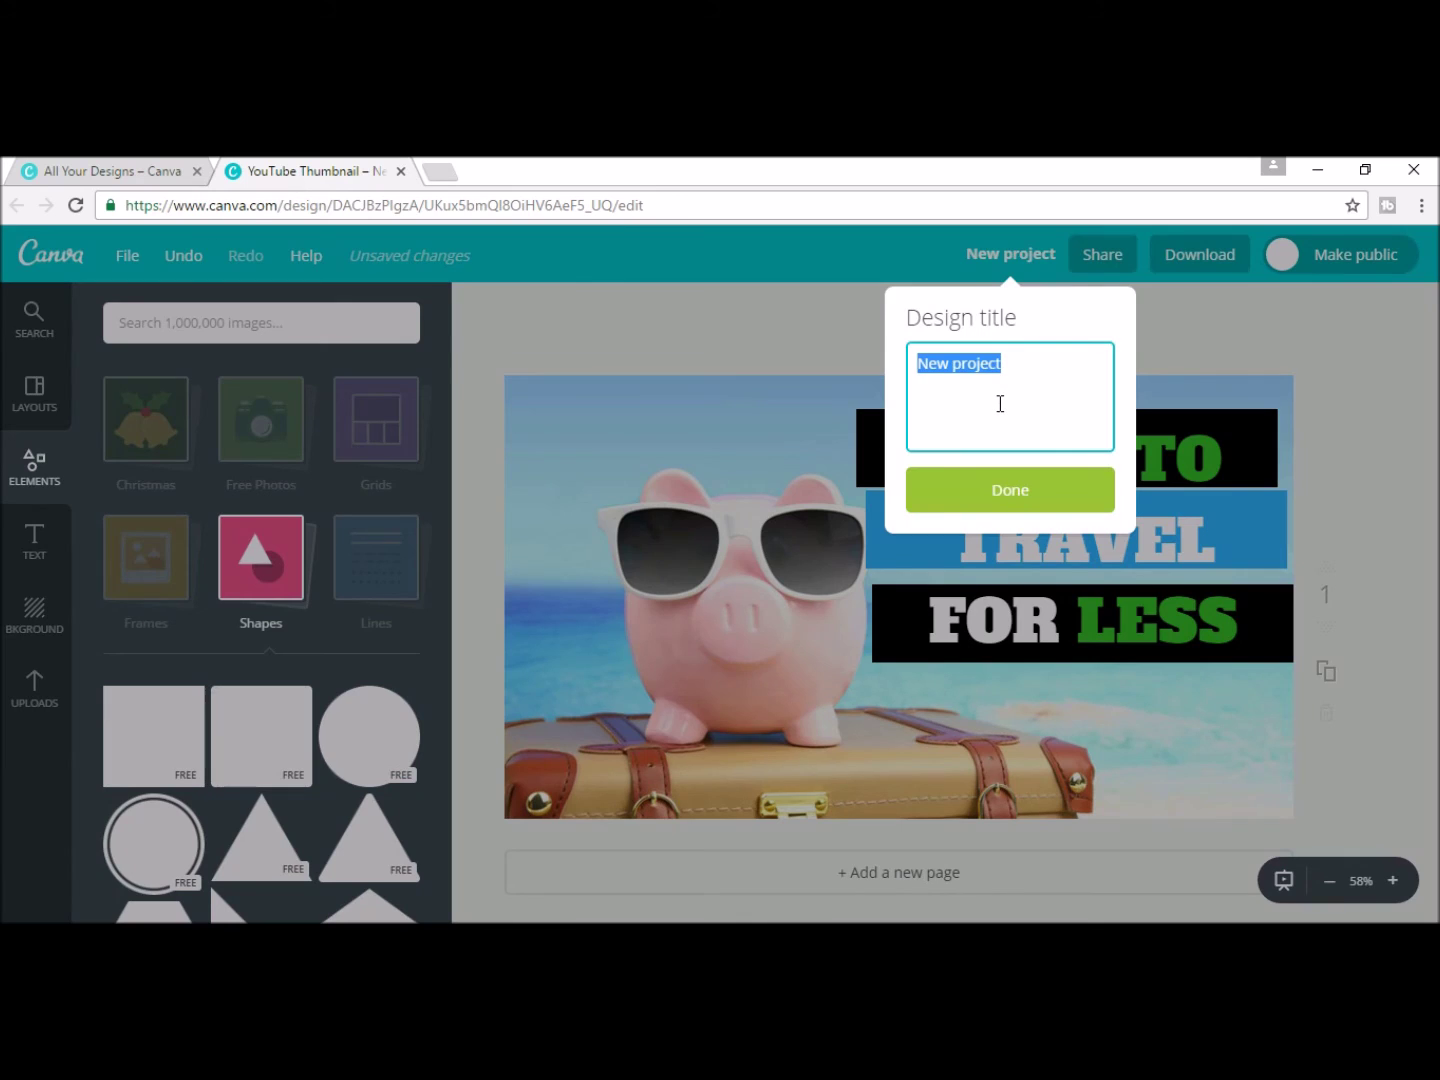
# - Rename the design to 'BUDGET TRAVEL' and download it as a PNG file
pyautogui.press('BackSpace')
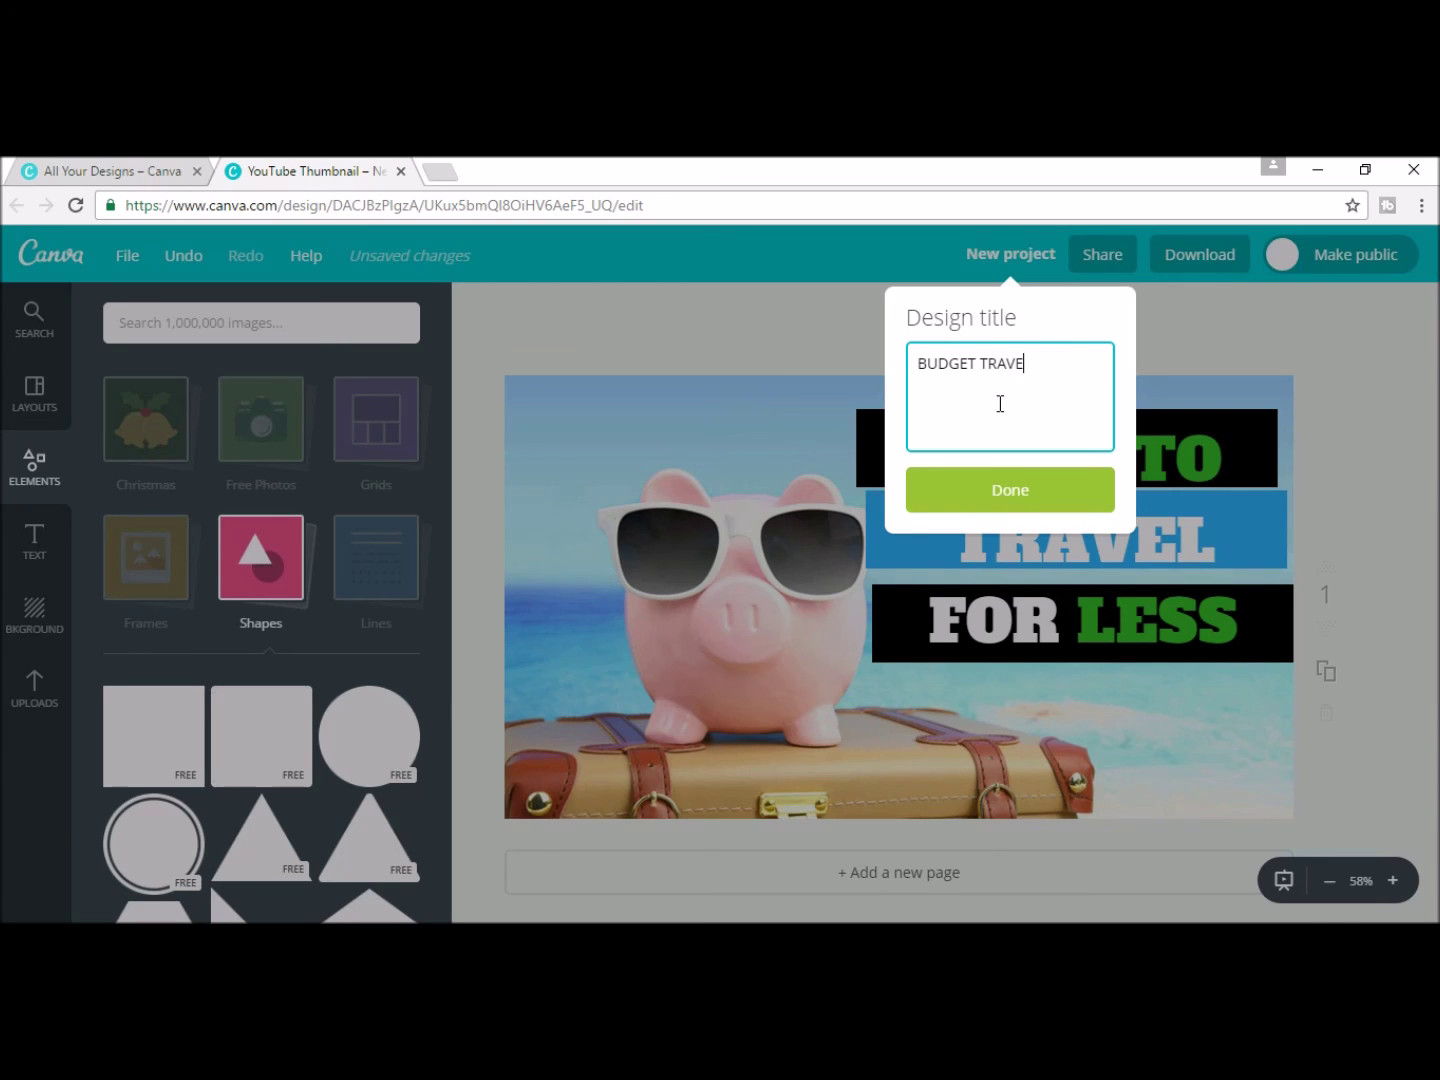
pyautogui.click(1012, 490)
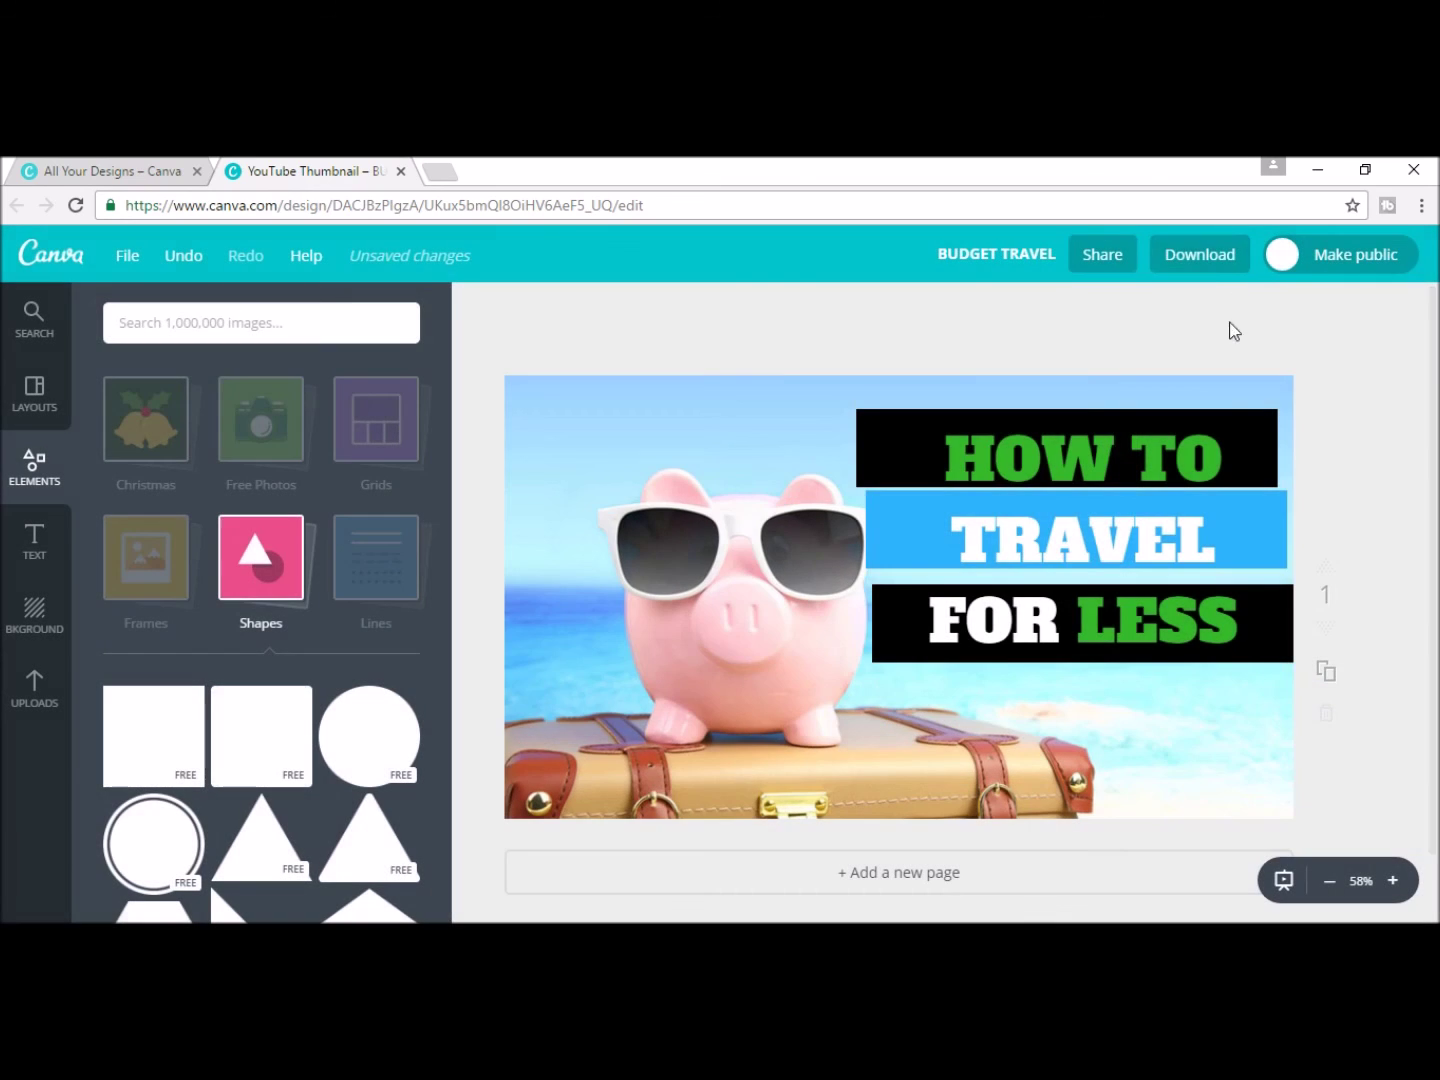
pyautogui.click(1213, 268)
pyautogui.click(1141, 369)
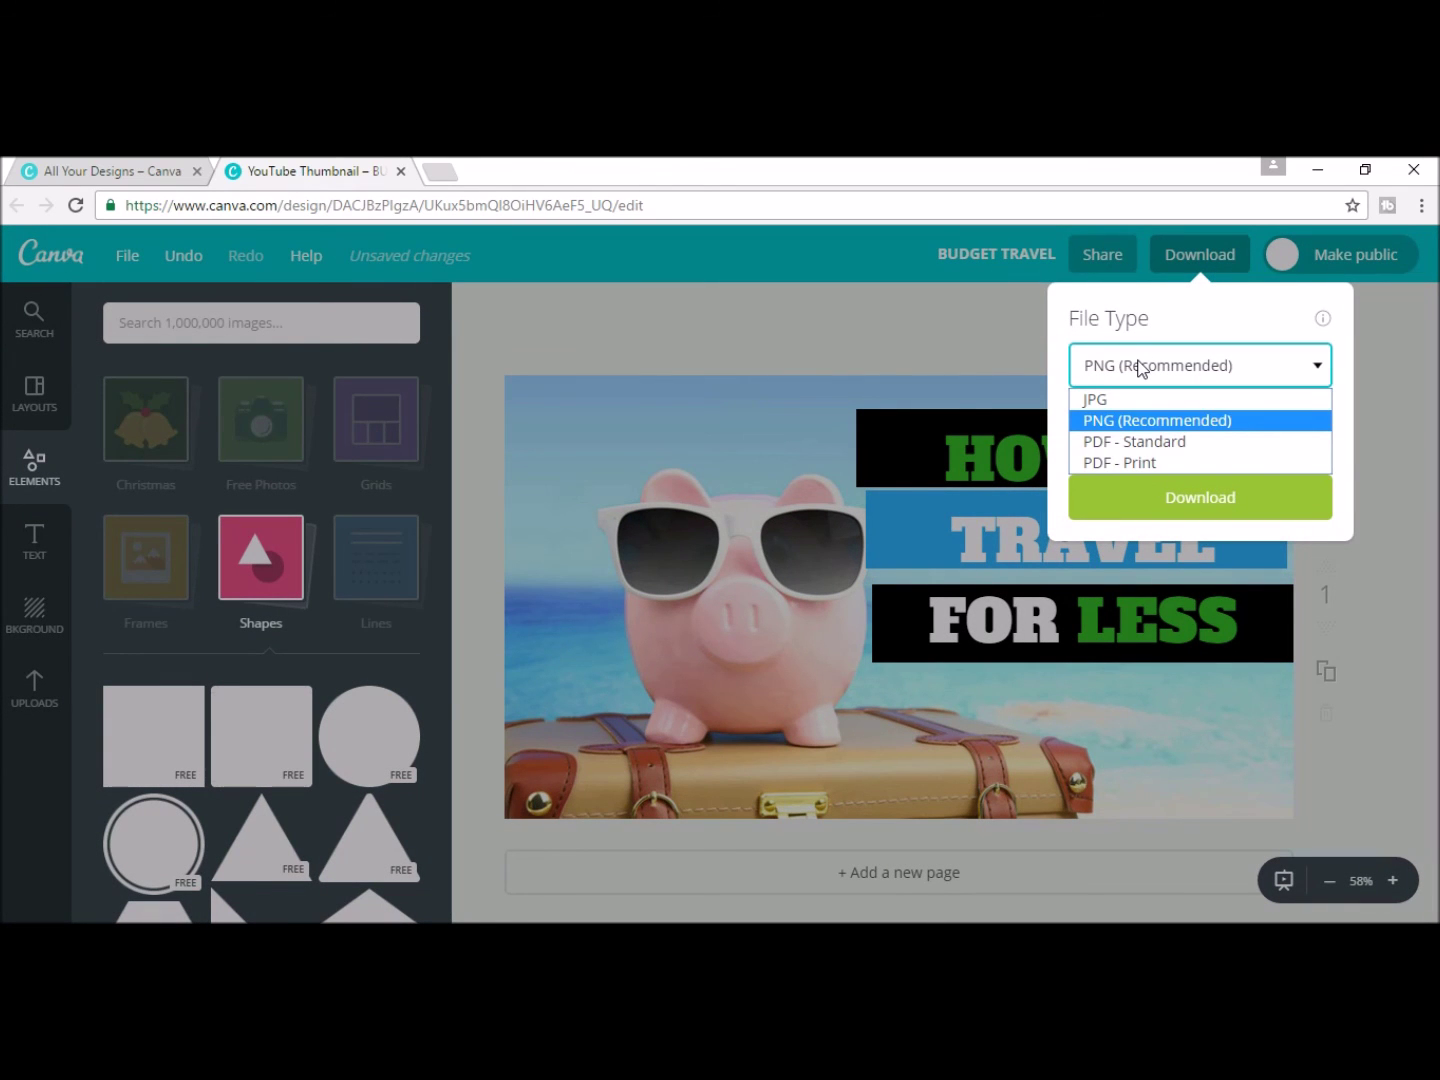
pyautogui.click(1141, 369)
pyautogui.click(1163, 497)
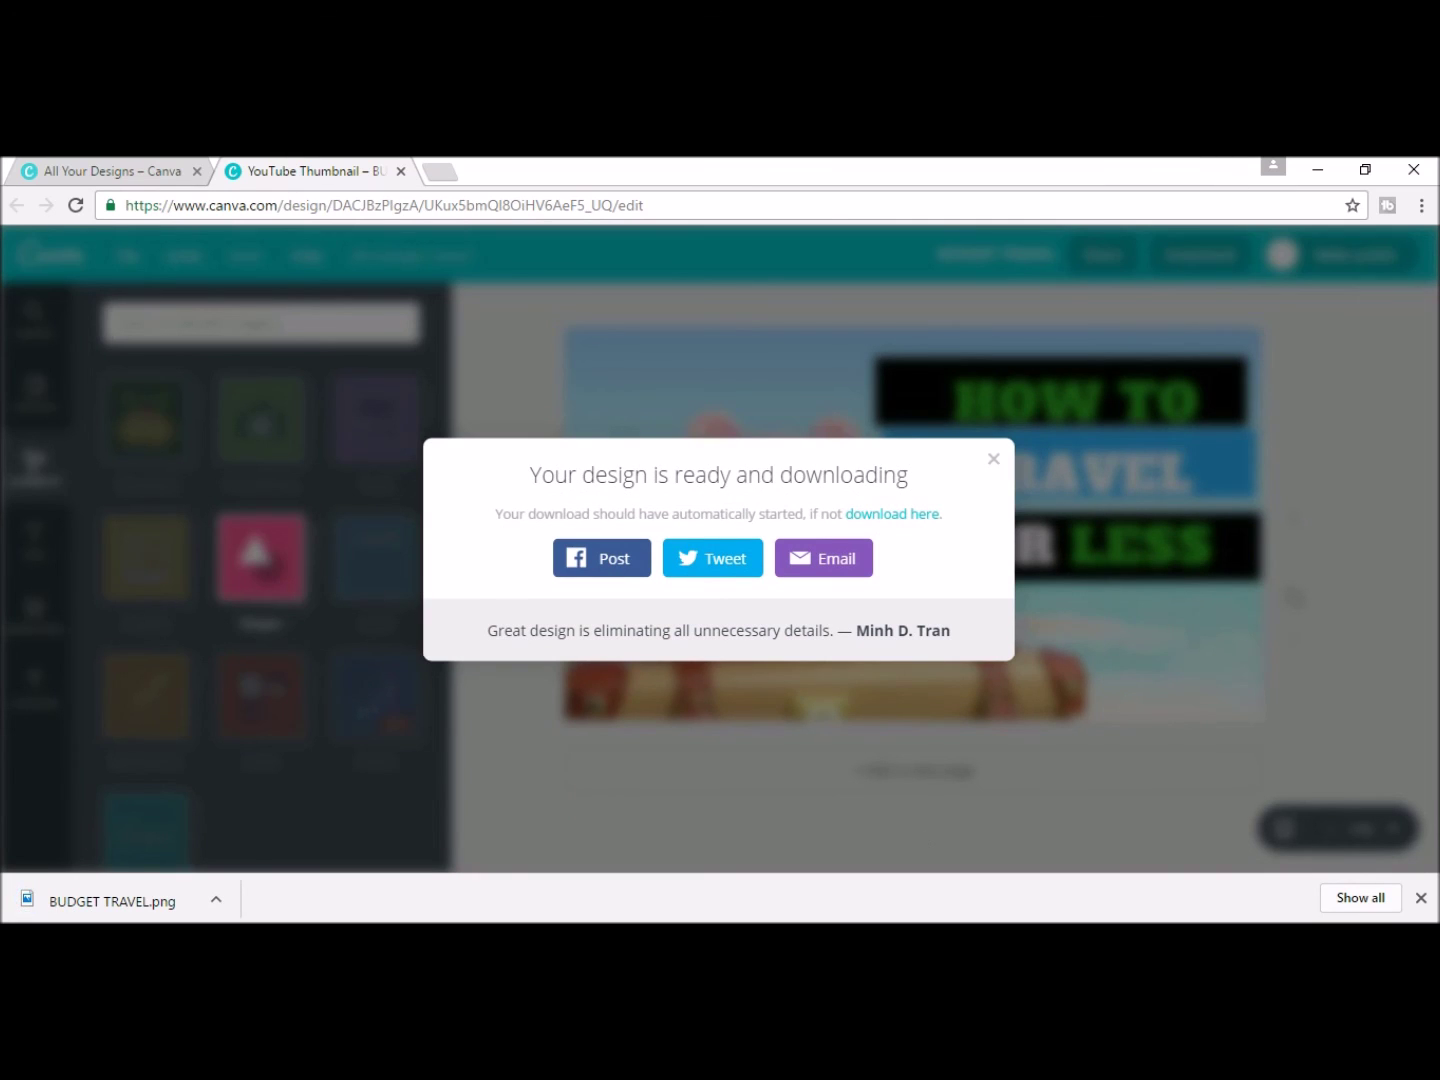
pyautogui.click(991, 461)
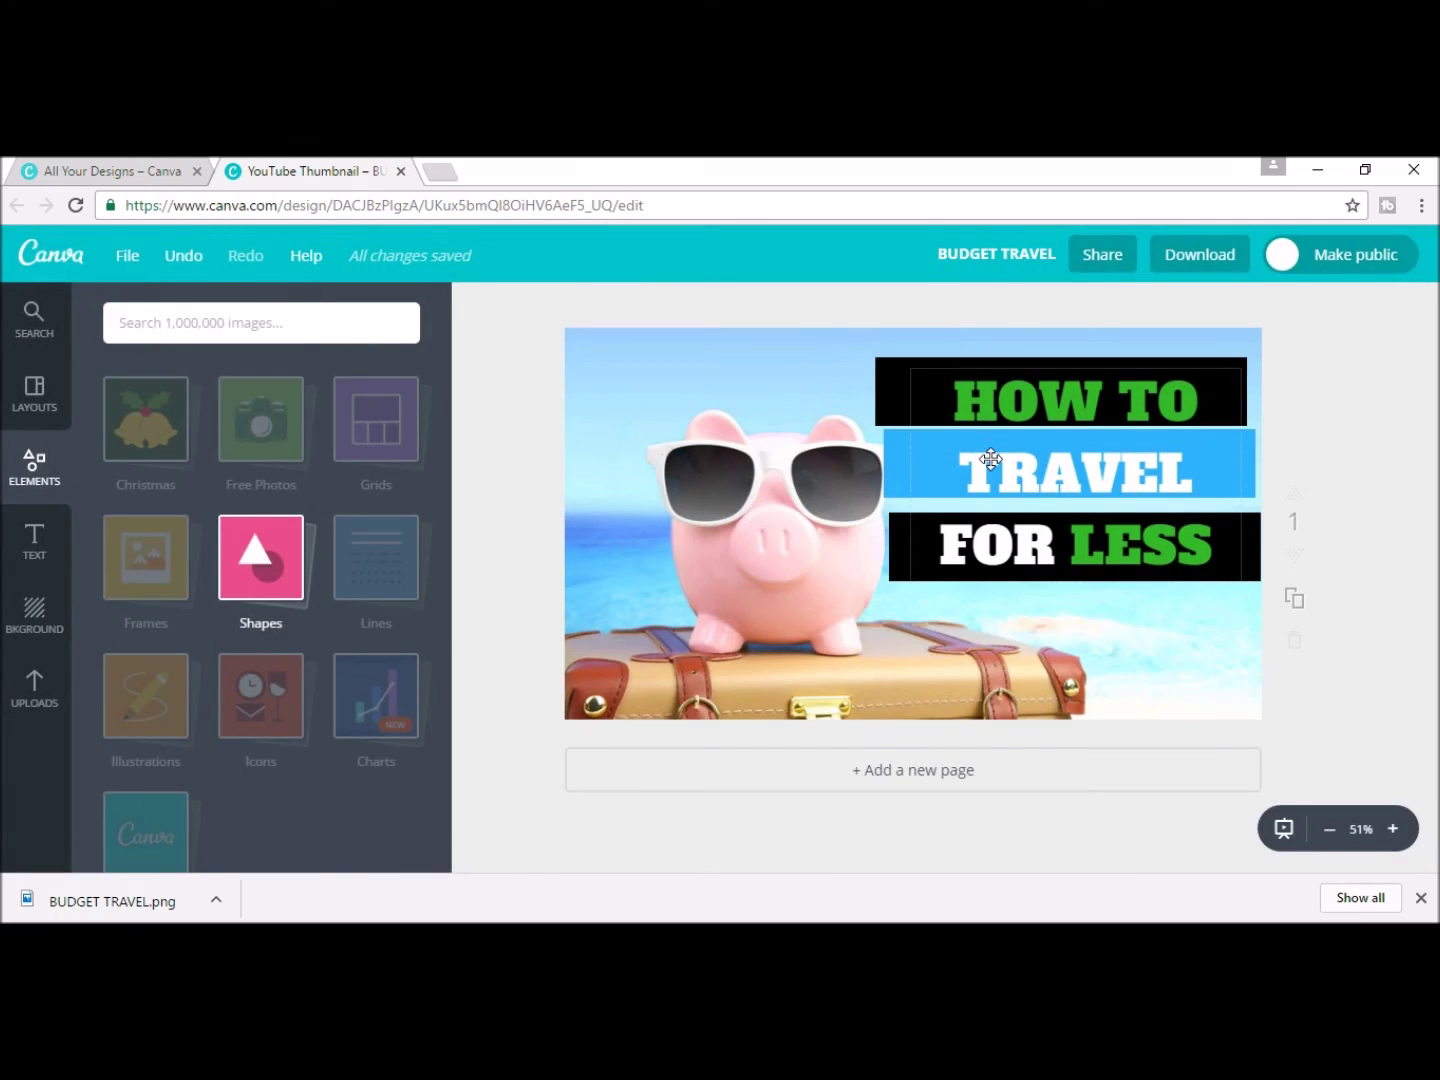